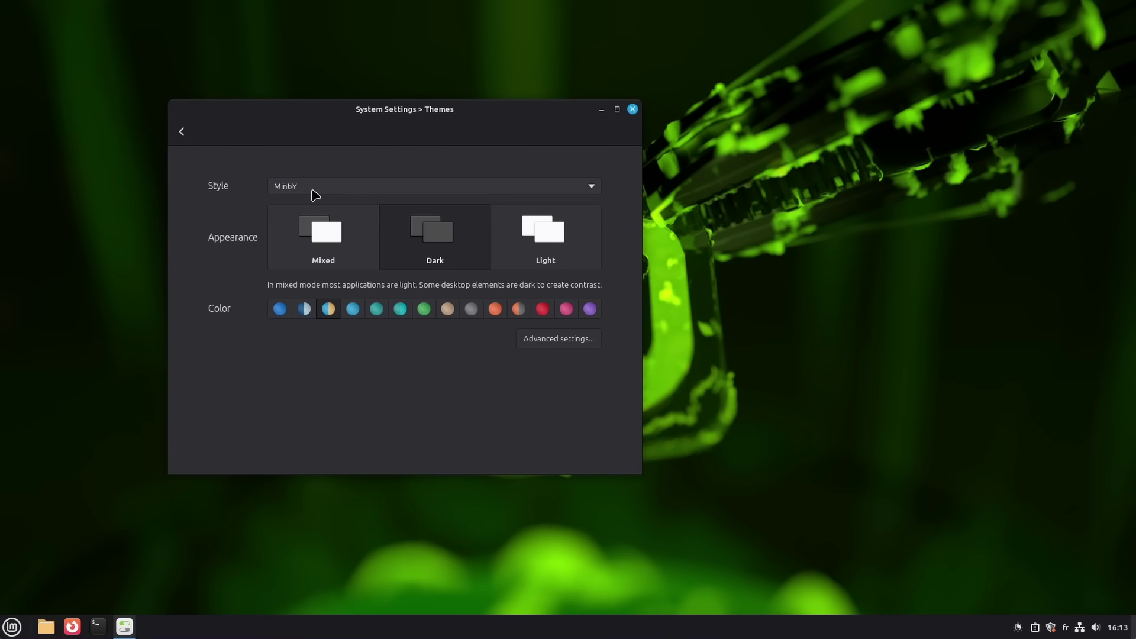
Open the Style dropdown on the Themes page to list the theme styles.
{"action": "left_click", "coordinate": [312, 190]}
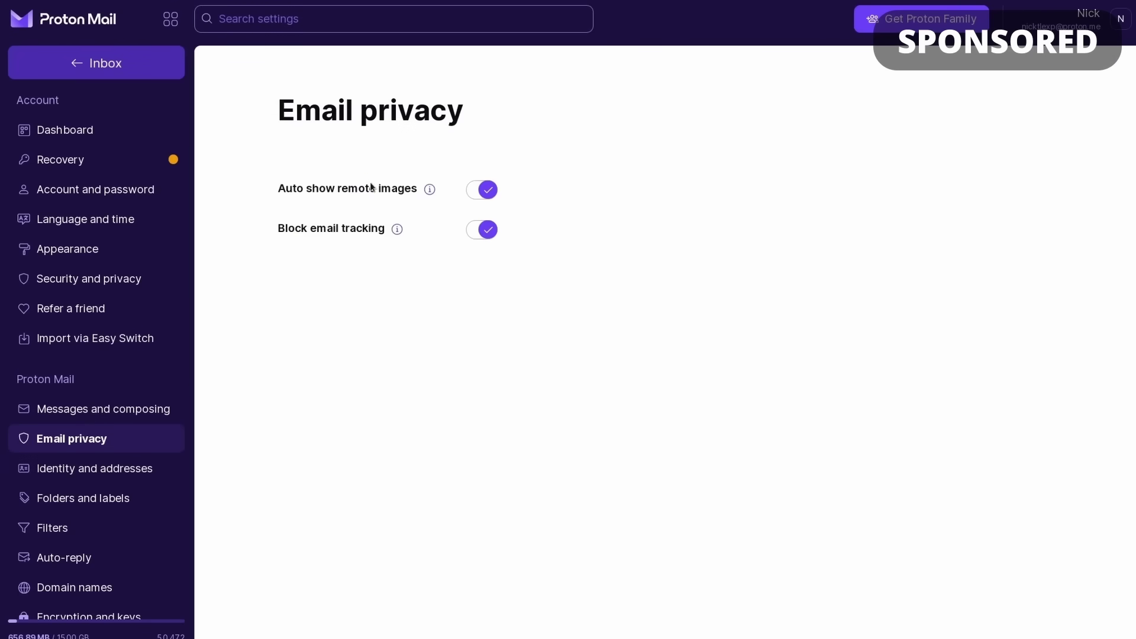
Read the info tips for Auto show remote images and Block email tracking.
{"action": "mouse_move", "coordinate": [430, 190]}
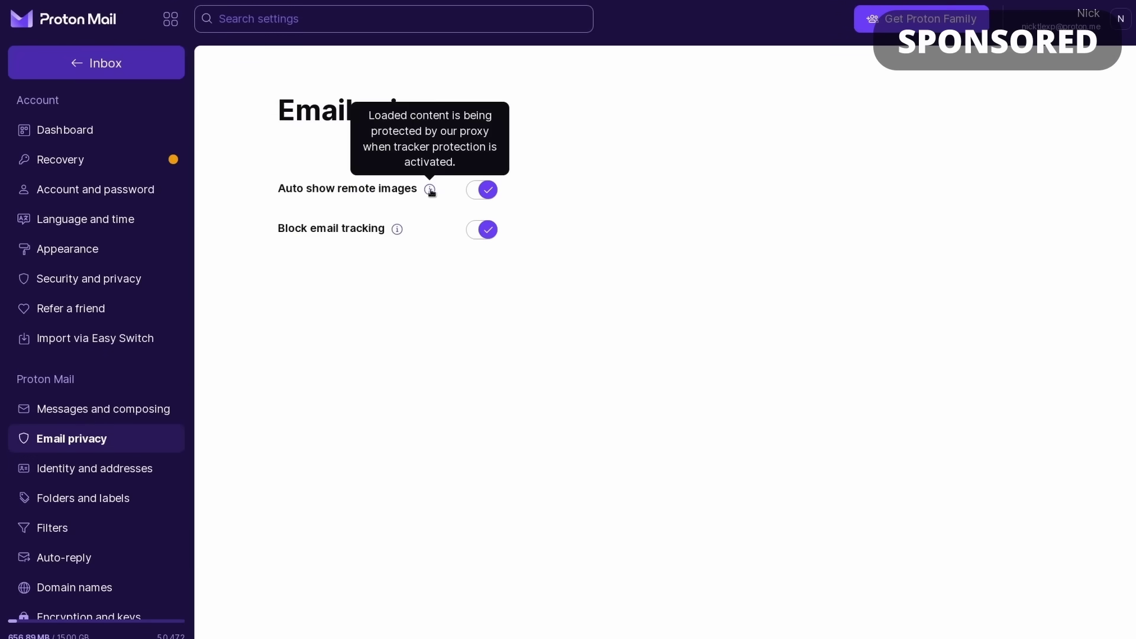
{"action": "mouse_move", "coordinate": [397, 229]}
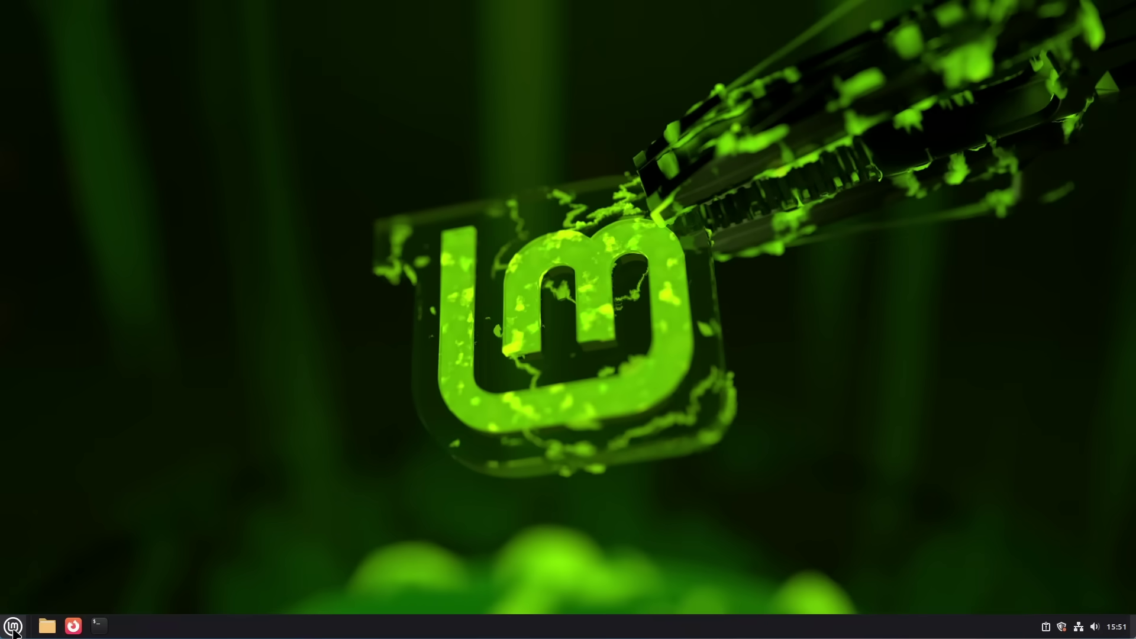
Browse the Mint menu categories, then open the menu applet's Configure window from its right-click menu.
{"action": "left_click", "coordinate": [13, 626]}
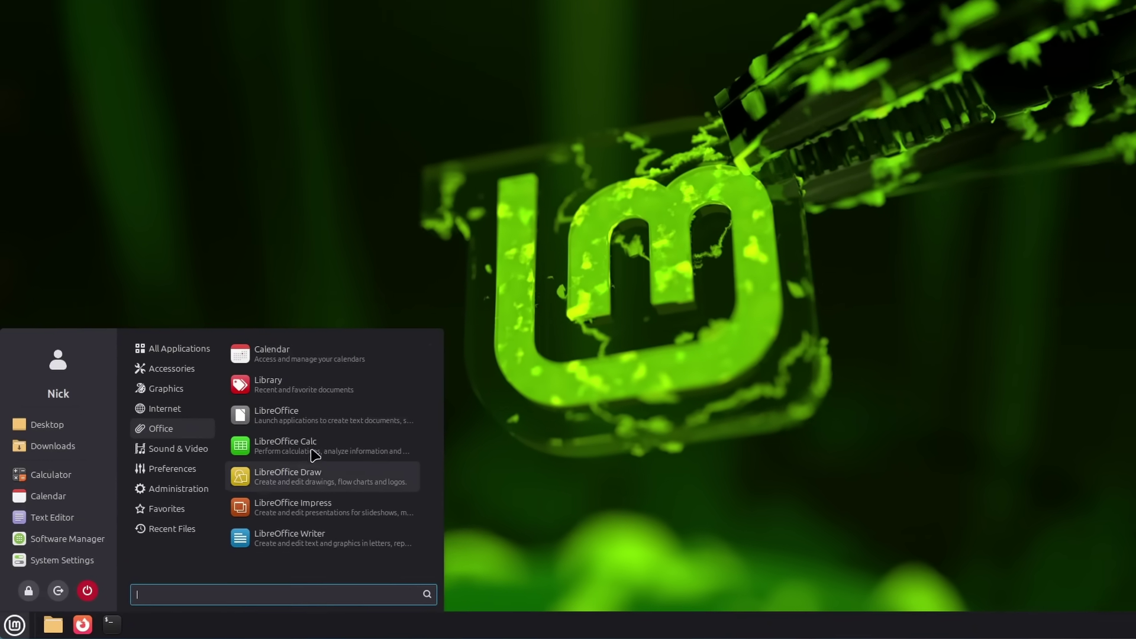
{"action": "left_click", "coordinate": [168, 399]}
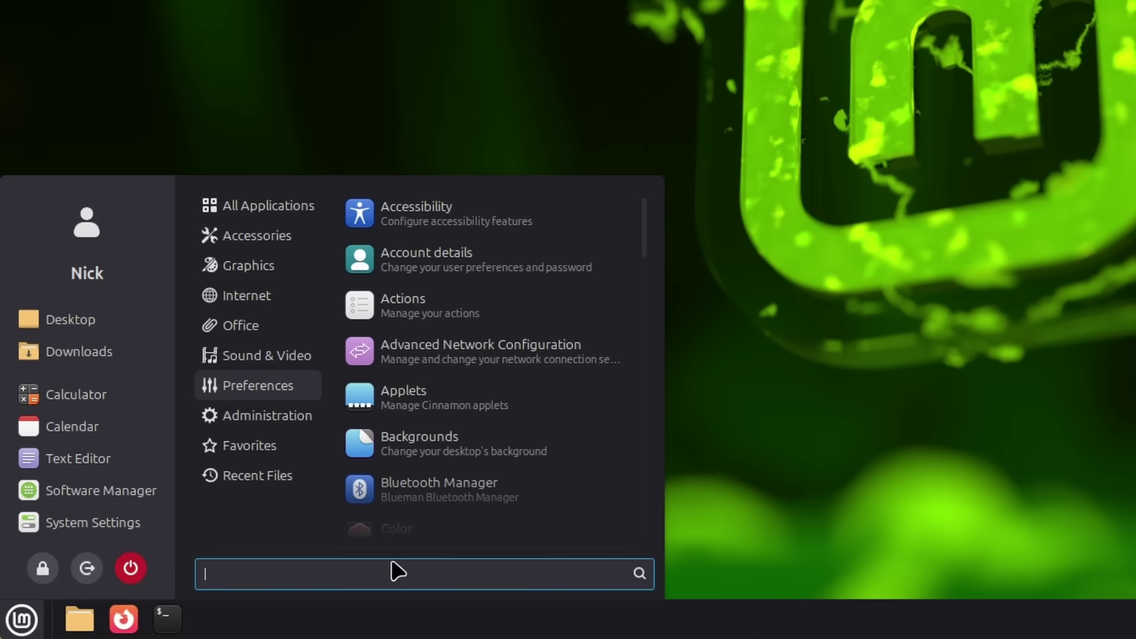
{"action": "left_click", "coordinate": [24, 621]}
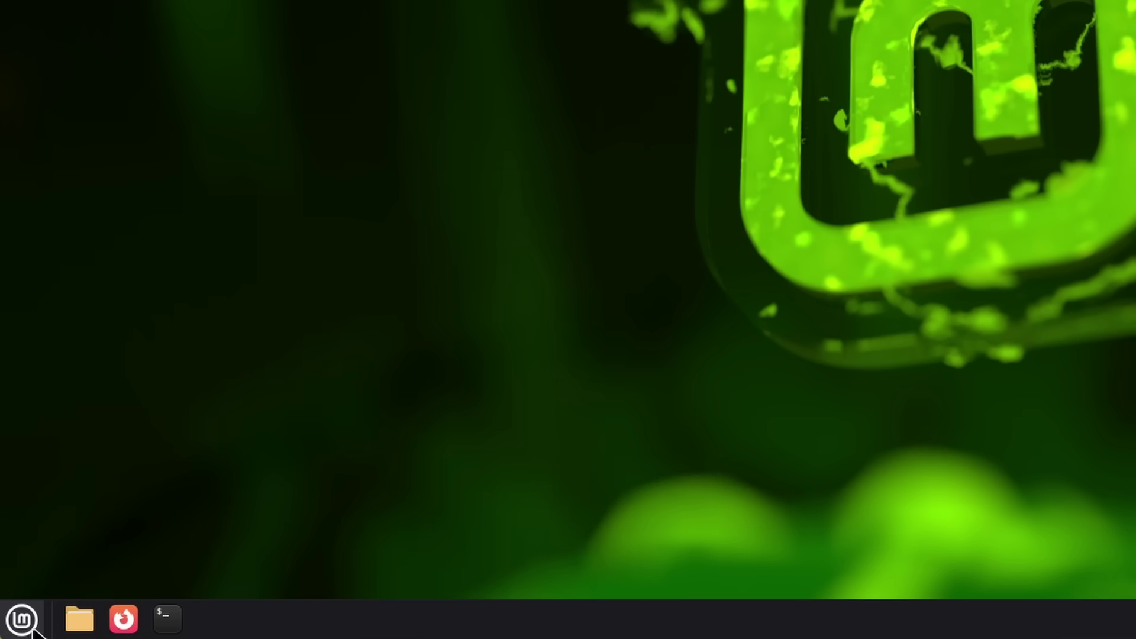
{"action": "left_click", "coordinate": [24, 622]}
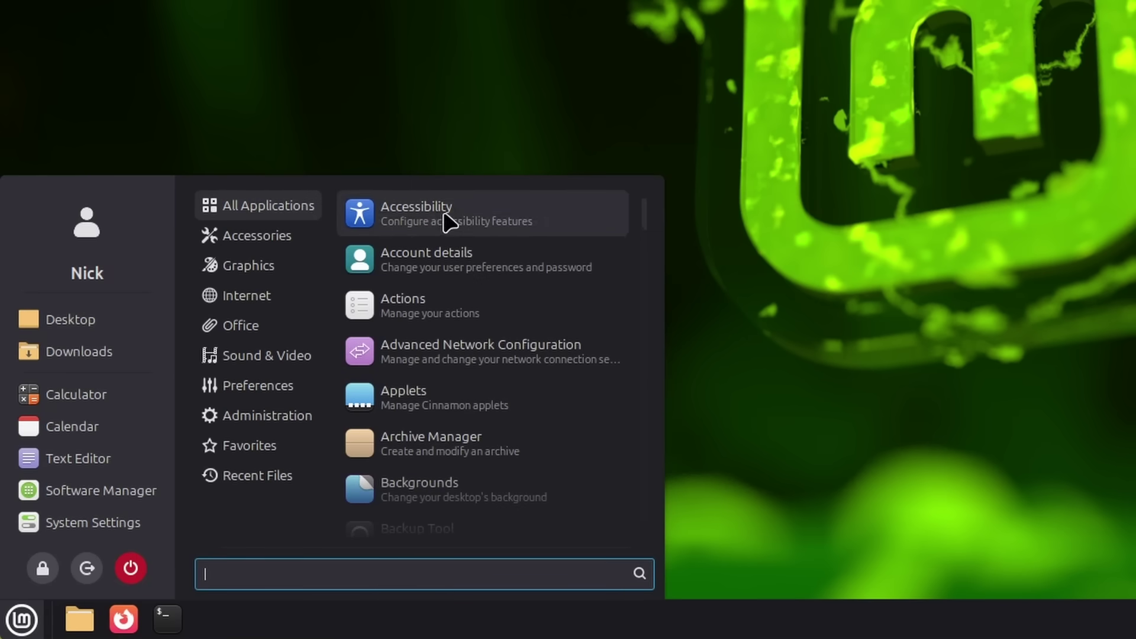
{"action": "mouse_move", "coordinate": [234, 325]}
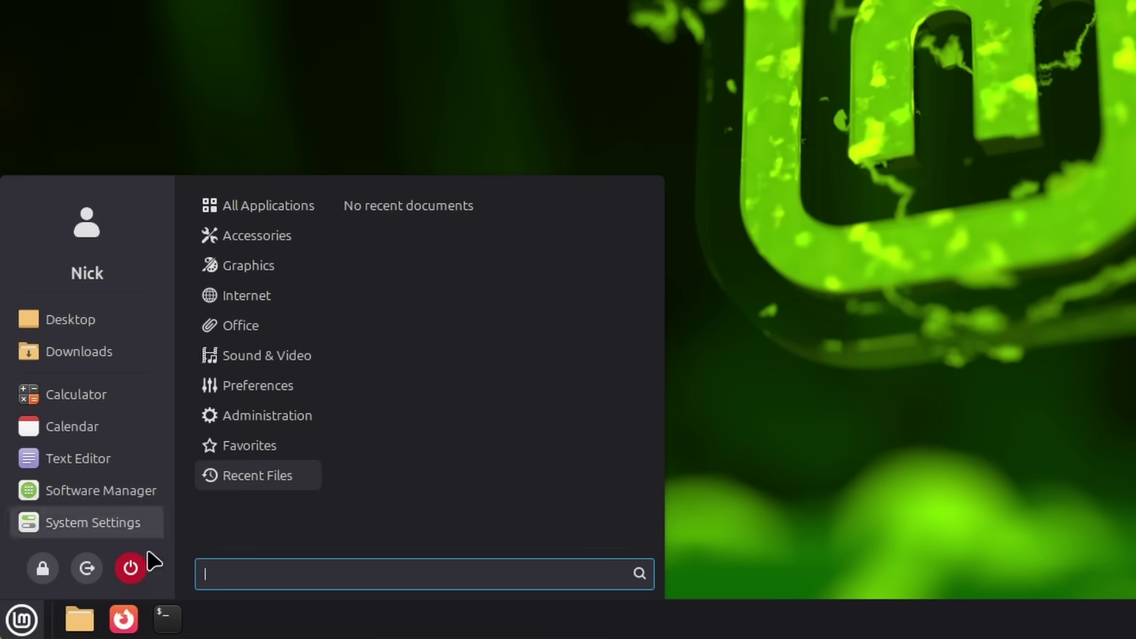
{"action": "right_click", "coordinate": [25, 618]}
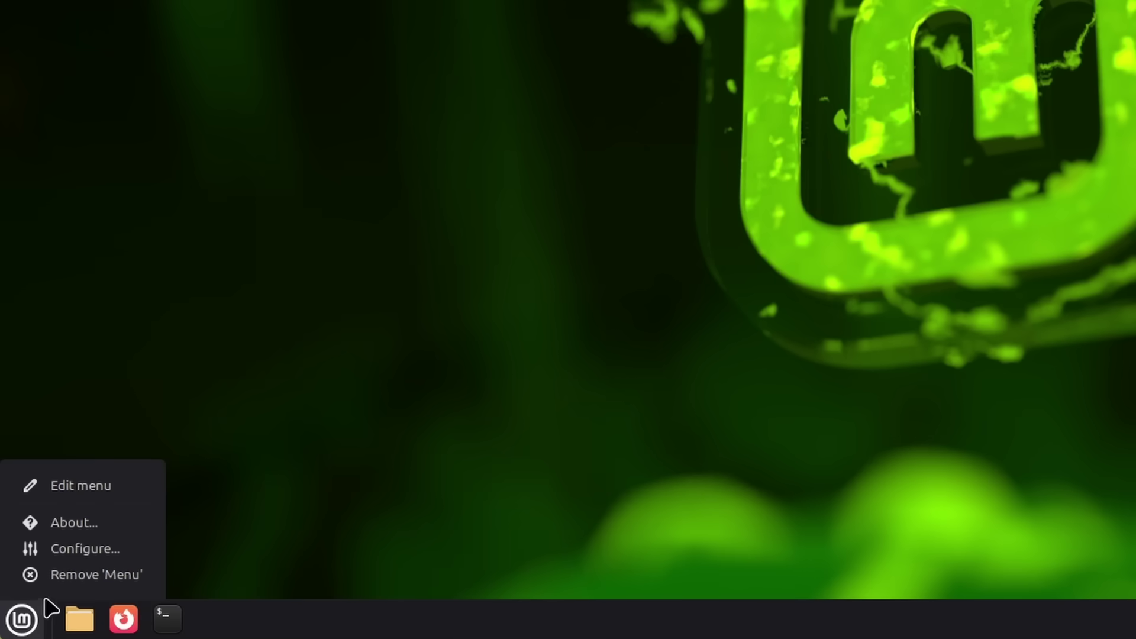
{"action": "left_click", "coordinate": [80, 551]}
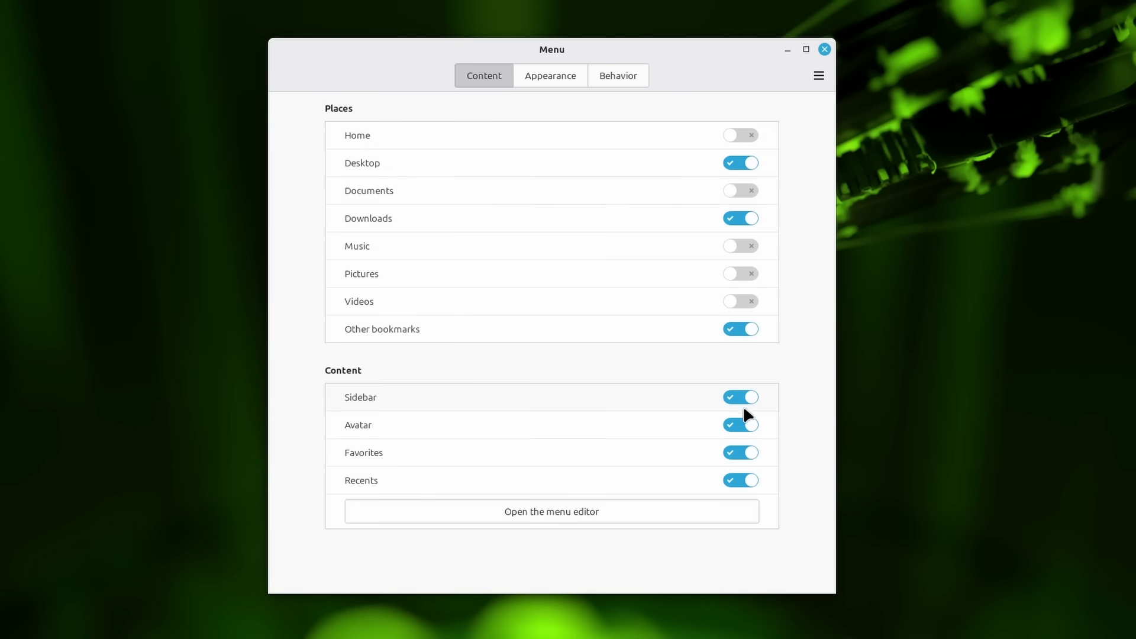
Switch off the Avatar toggle and preview the menu without the user picture.
{"action": "left_click", "coordinate": [748, 425]}
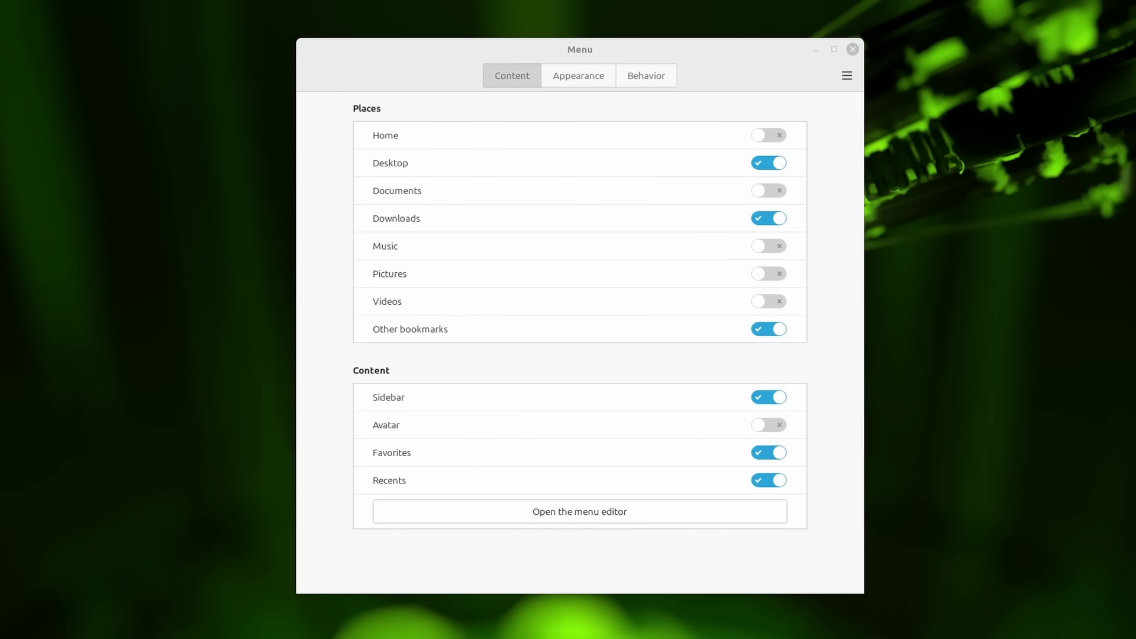
{"action": "key", "text": "super"}
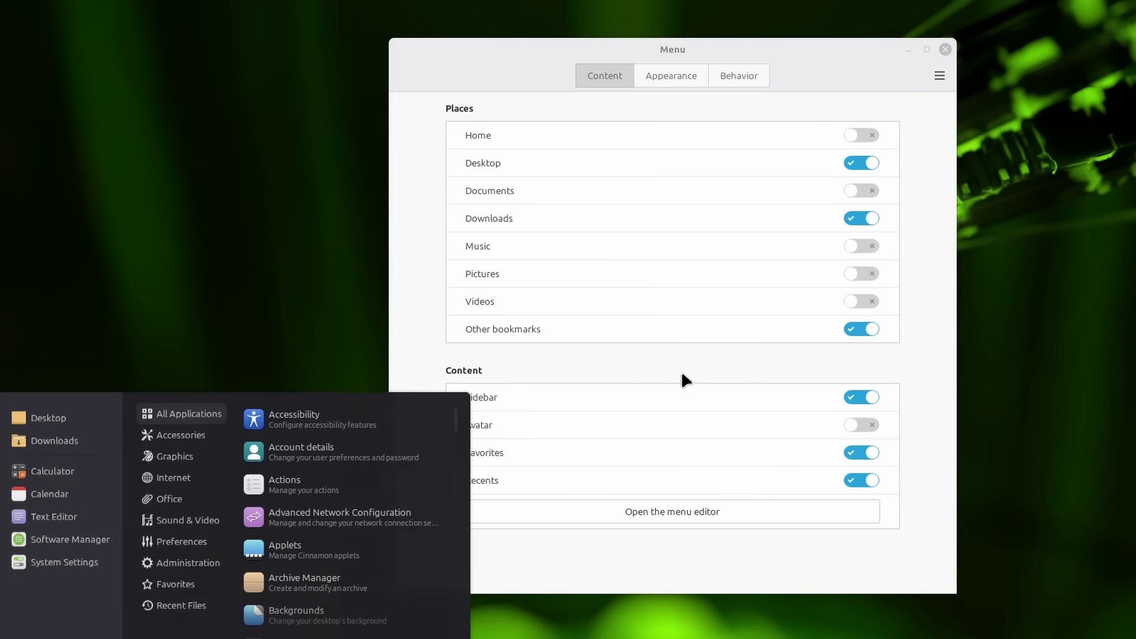
{"action": "key", "text": "super"}
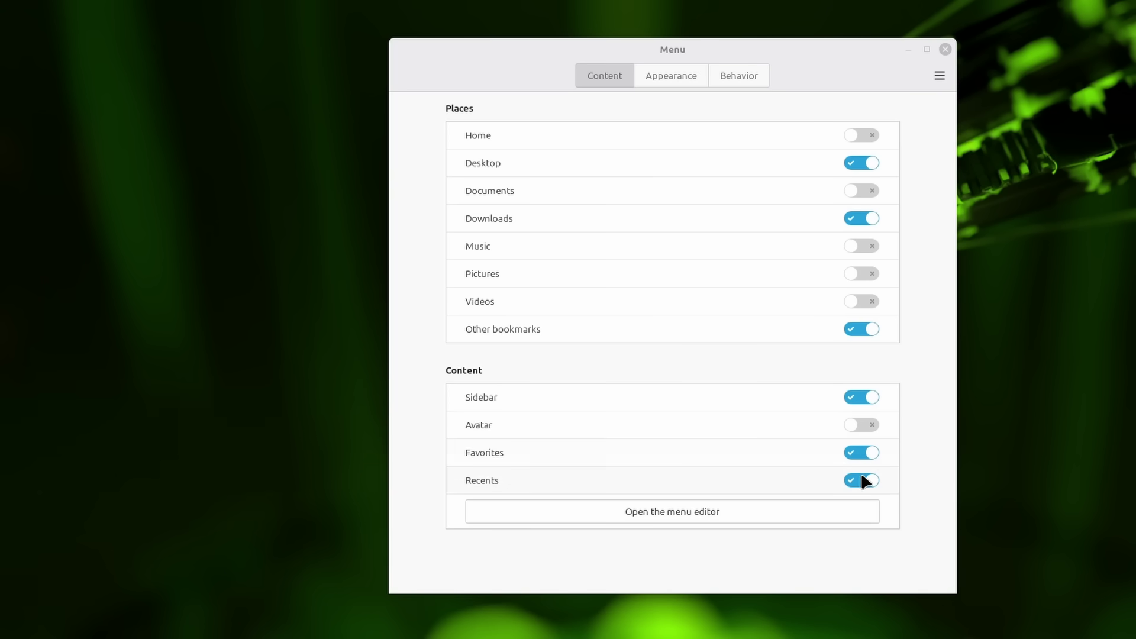
{"action": "left_click", "coordinate": [657, 77]}
Set the search bar position to At the top and check the menu layout.
{"action": "left_click", "coordinate": [859, 140]}
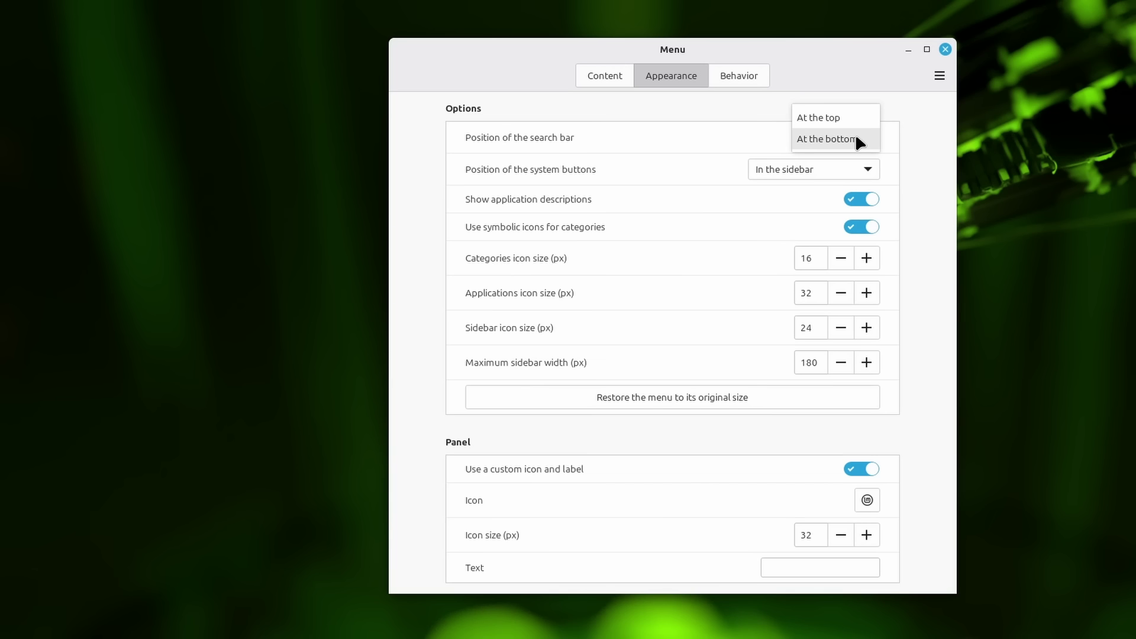
{"action": "left_click", "coordinate": [850, 113]}
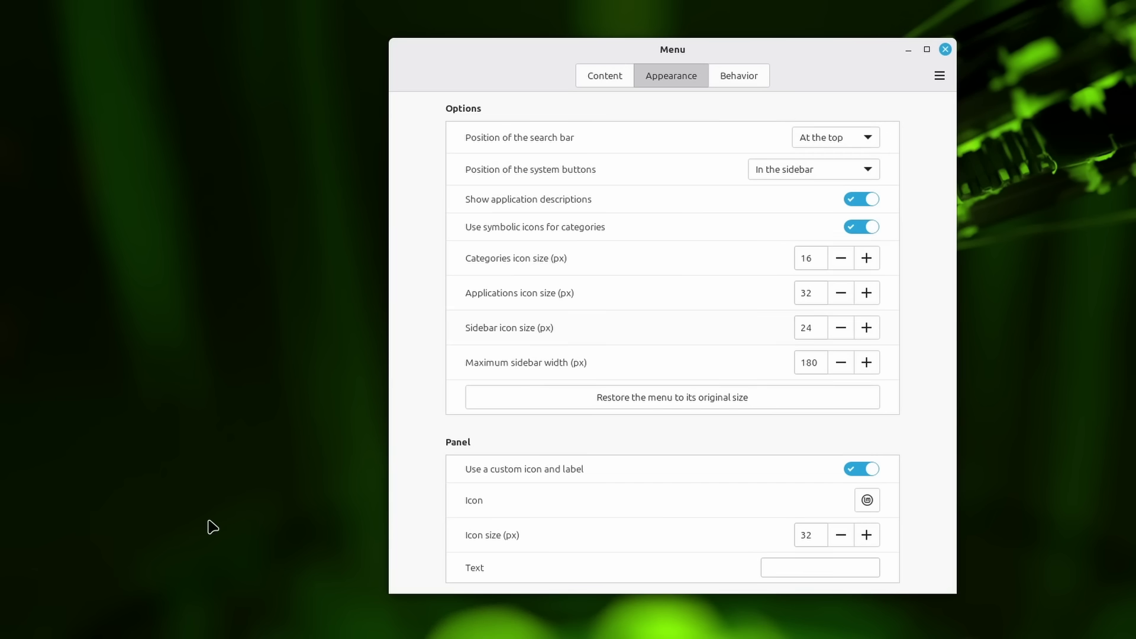
{"action": "left_click", "coordinate": [80, 613]}
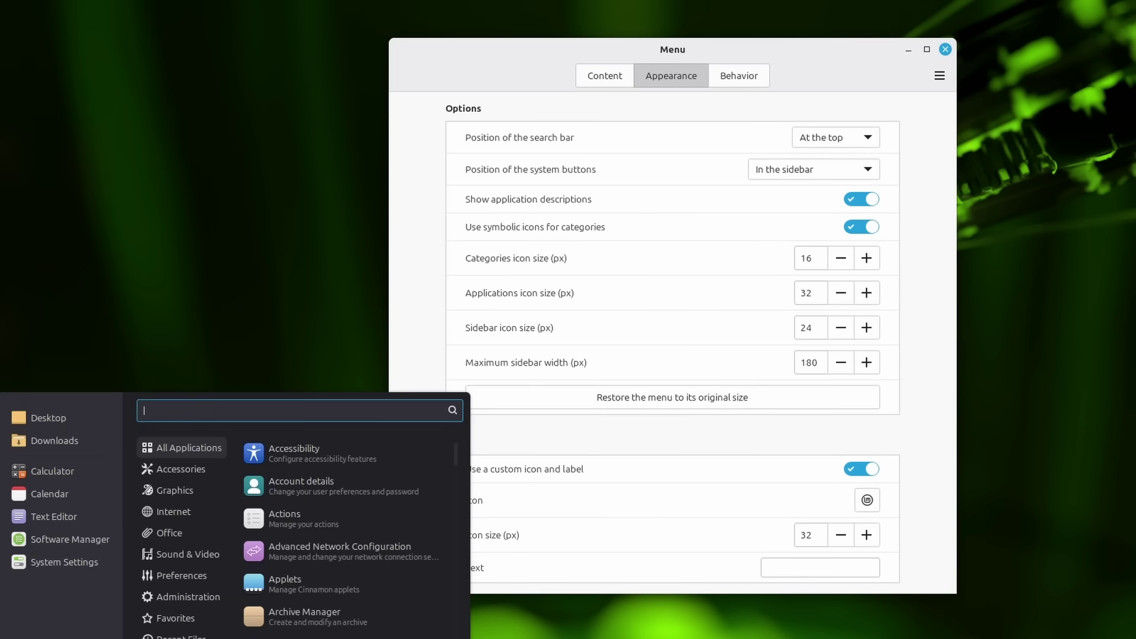
{"action": "left_click", "coordinate": [761, 168]}
Try system buttons alongside the search bar, then put them back in the sidebar.
{"action": "left_click", "coordinate": [802, 171]}
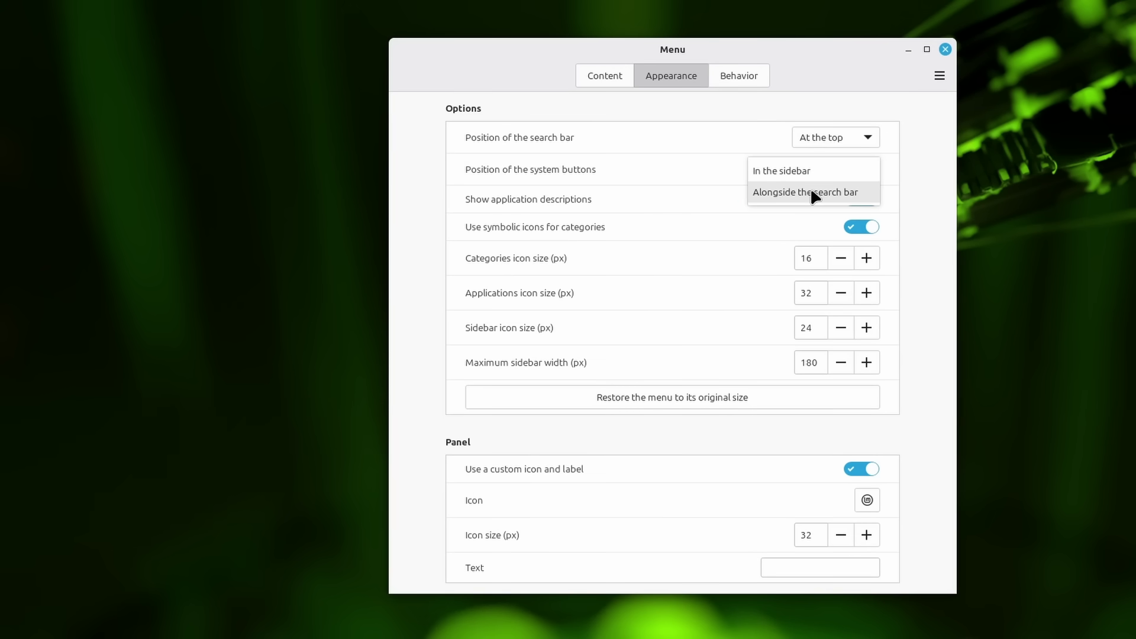
{"action": "left_click", "coordinate": [812, 192]}
{"action": "key", "text": "super"}
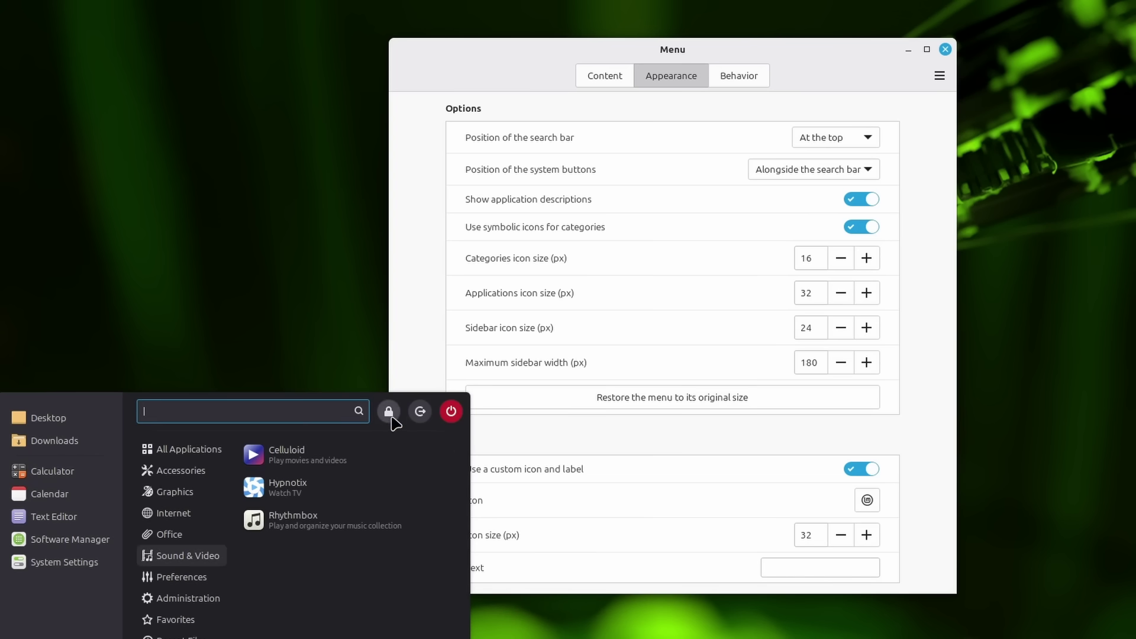
{"action": "left_click", "coordinate": [847, 168]}
{"action": "left_click", "coordinate": [836, 169]}
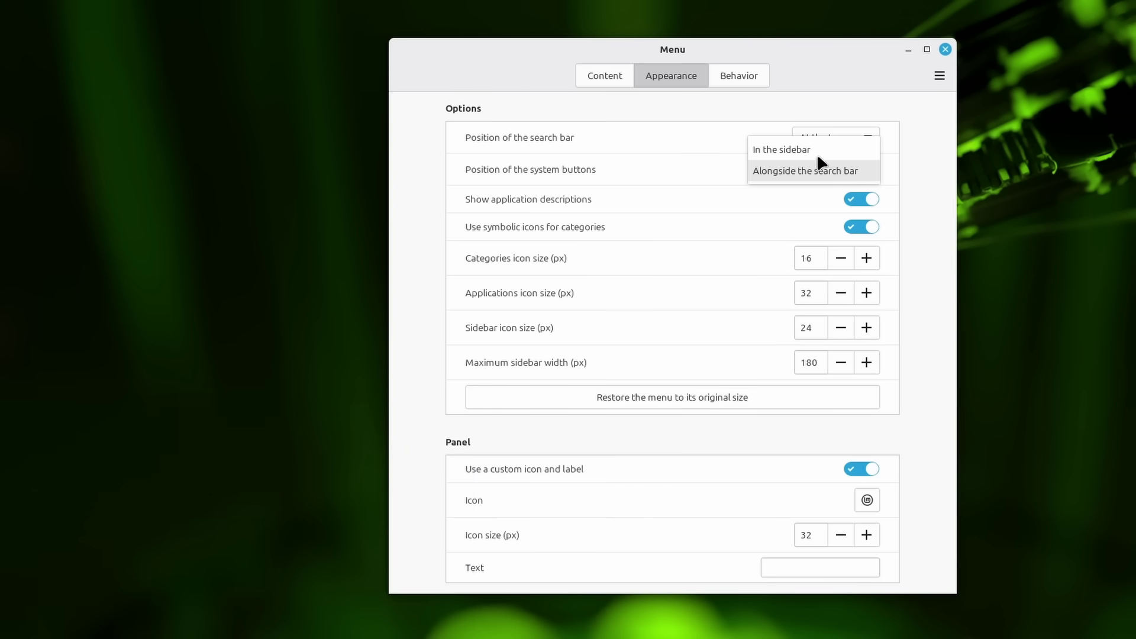
{"action": "left_click", "coordinate": [815, 153]}
{"action": "key", "text": "super"}
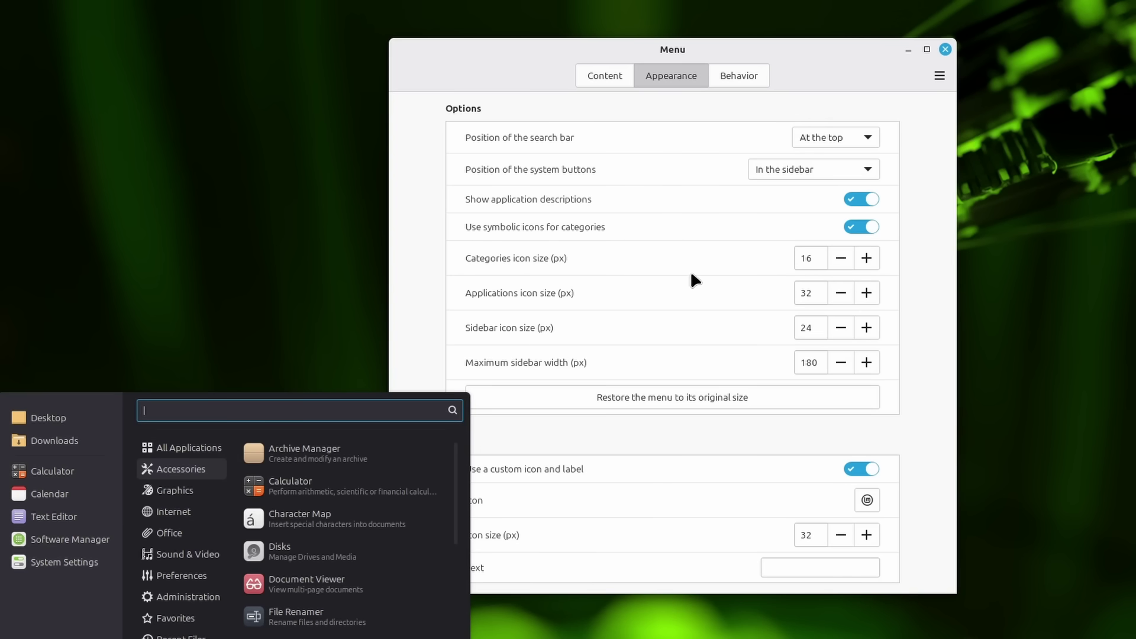
Preview coloured category icons, then turn symbolic category icons back on.
{"action": "left_click", "coordinate": [829, 239]}
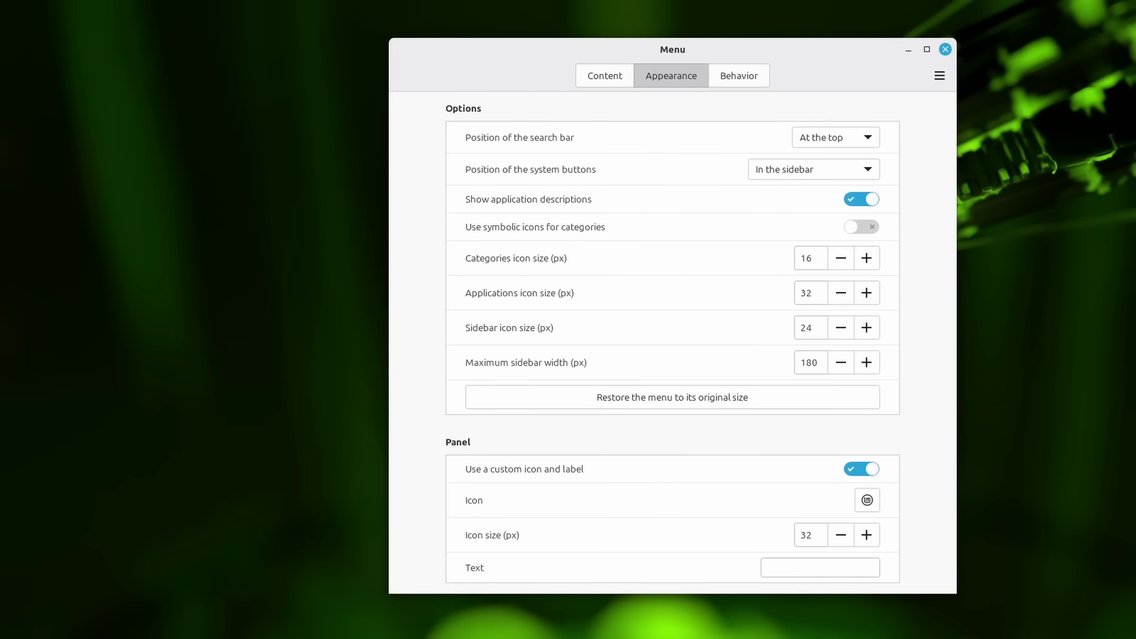
{"action": "key", "text": "super"}
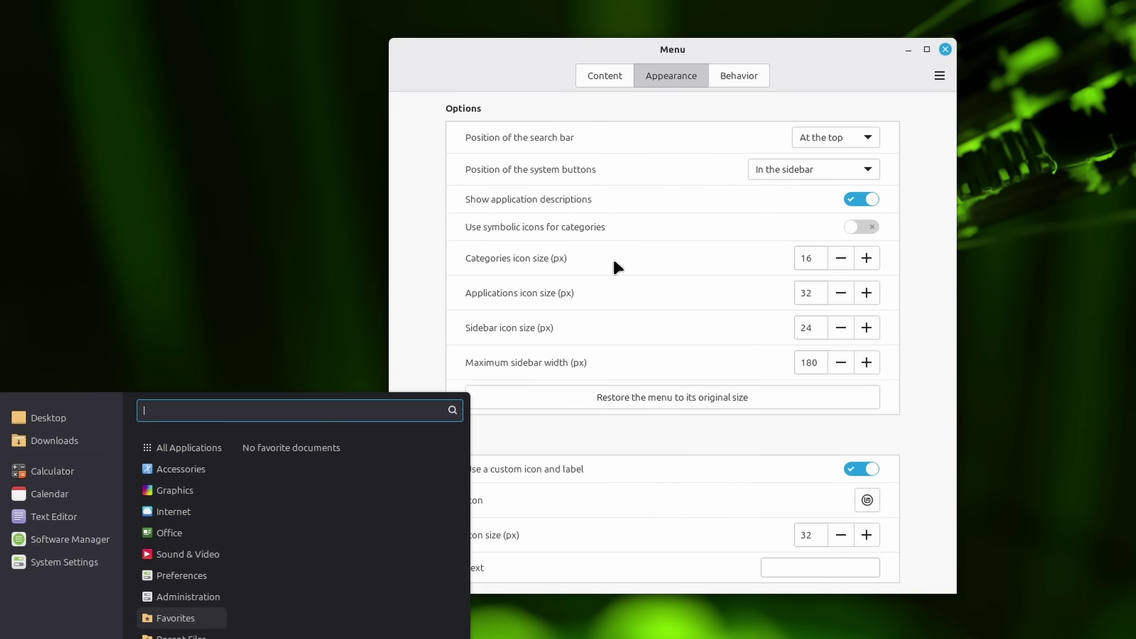
{"action": "left_click", "coordinate": [817, 226]}
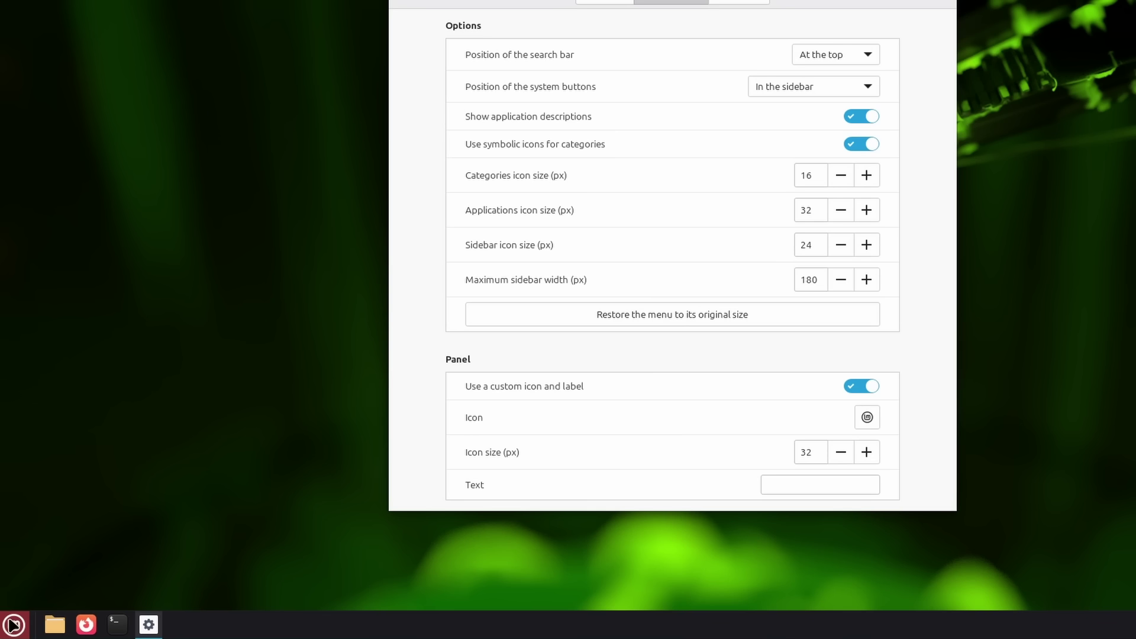
Open the panel menu icon chooser and cancel it without changing the icon.
{"action": "left_click", "coordinate": [869, 417]}
{"action": "left_click_drag", "start_coordinate": [412, 99], "coordinate": [678, 146]}
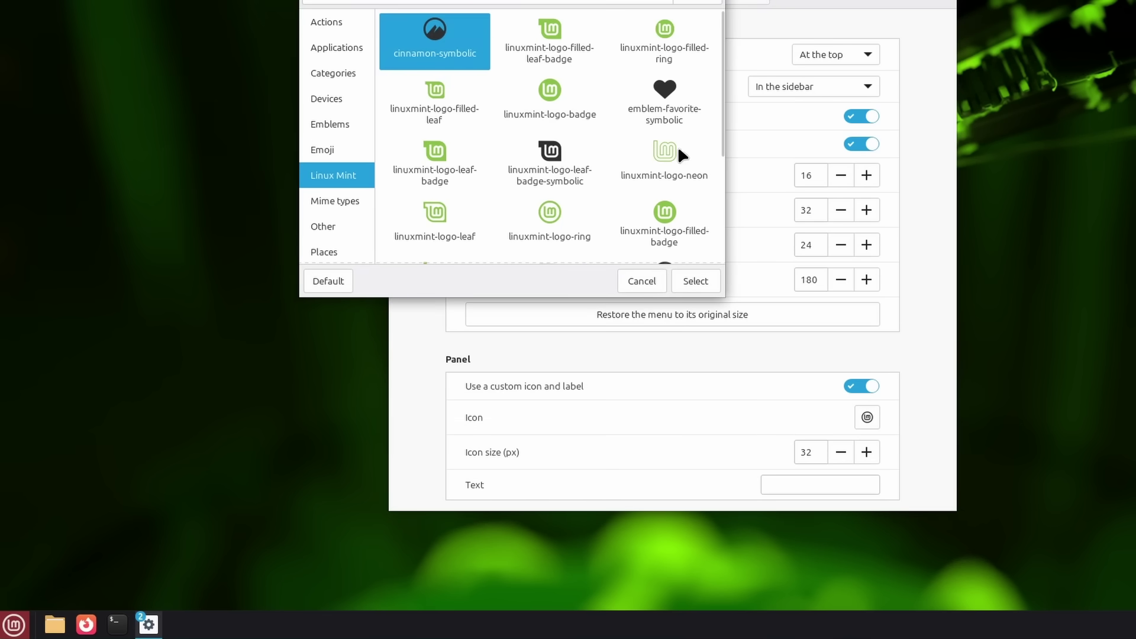
{"action": "left_click", "coordinate": [639, 278]}
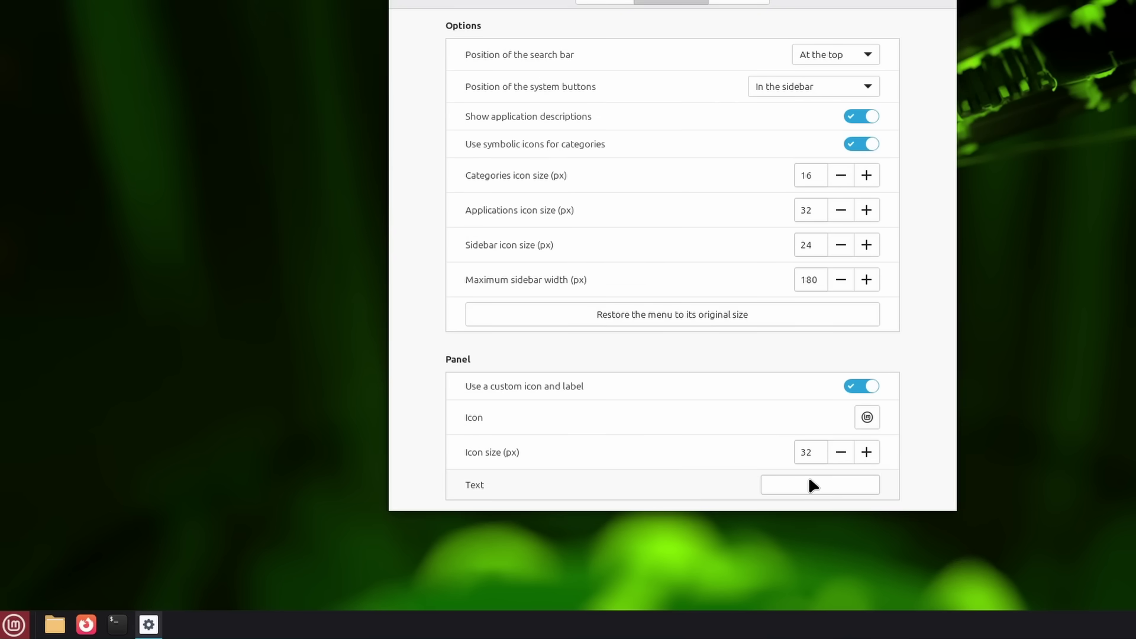
{"action": "left_click", "coordinate": [739, 2]}
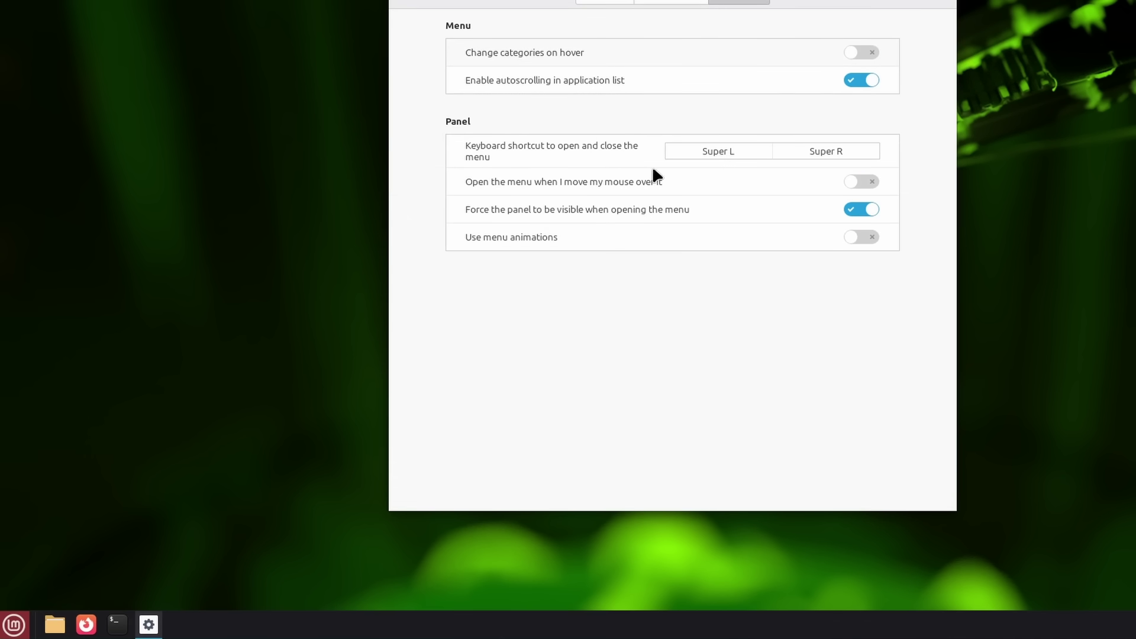
Browse the Graphics and Accessories categories, then close the menu settings with Alt+F4.
{"action": "left_click", "coordinate": [14, 625]}
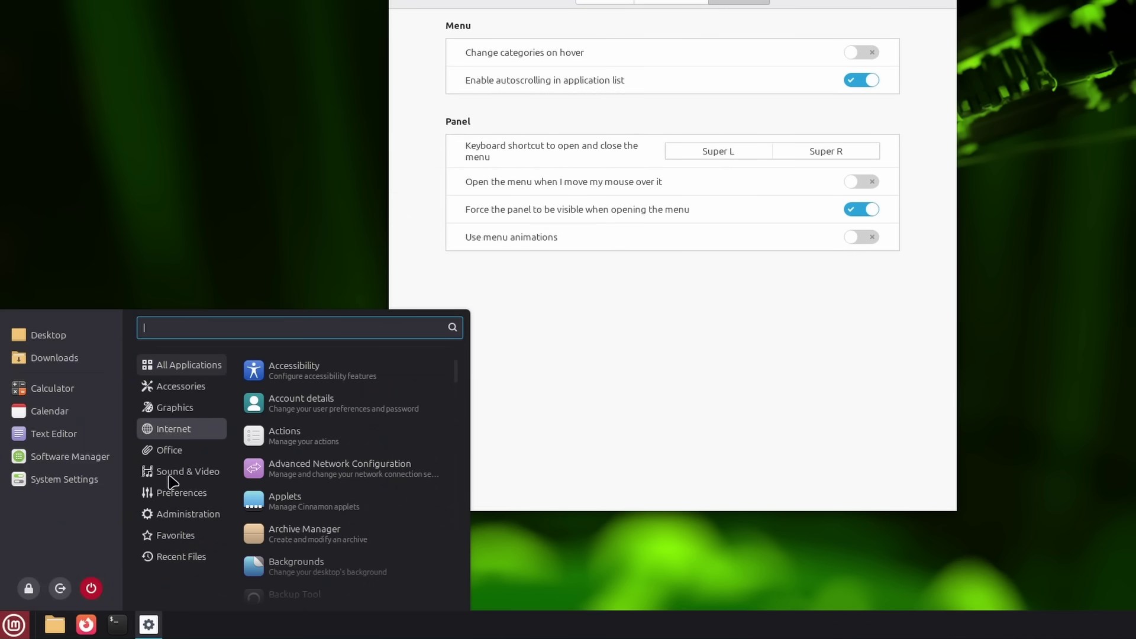
{"action": "left_click", "coordinate": [177, 410]}
{"action": "left_click", "coordinate": [178, 386]}
{"action": "left_click", "coordinate": [178, 408]}
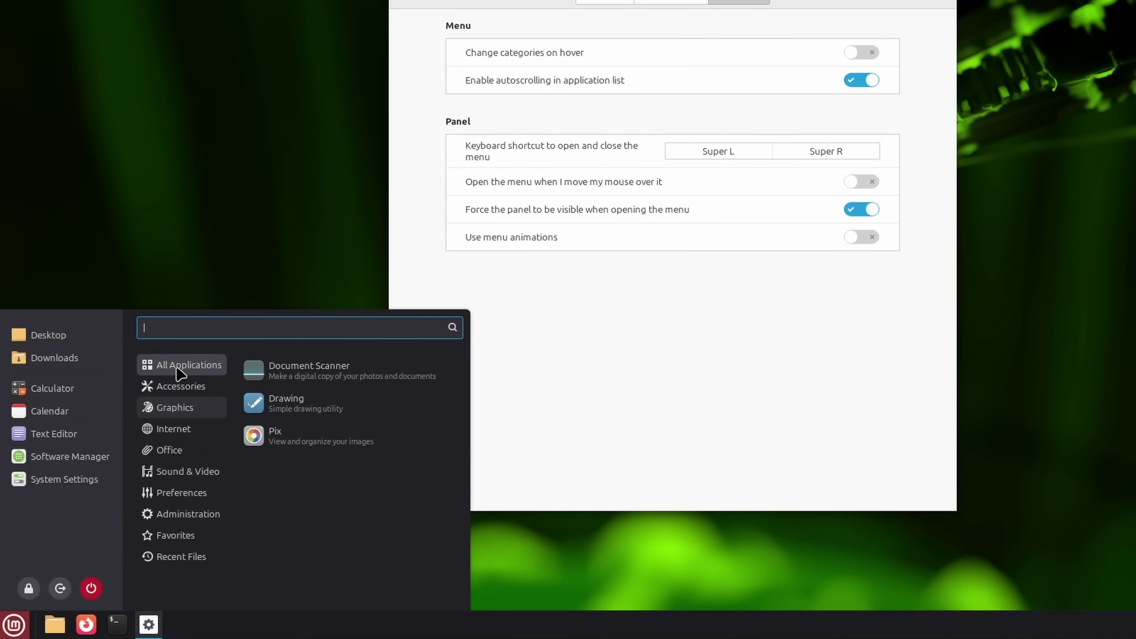
{"action": "left_click", "coordinate": [180, 364]}
{"action": "left_click", "coordinate": [859, 51]}
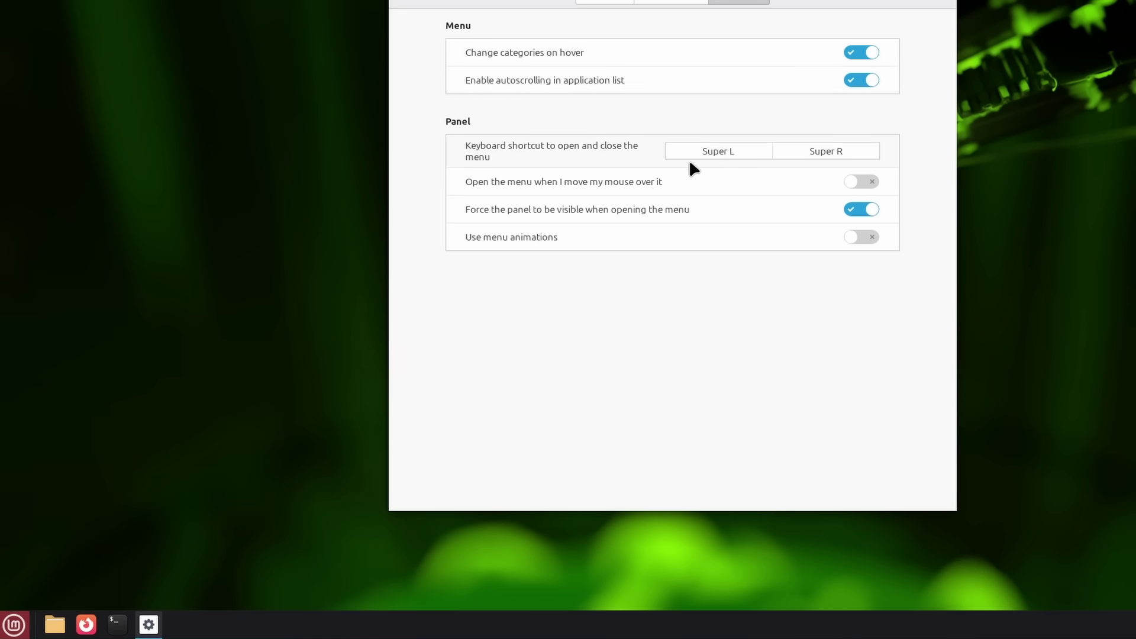
{"action": "key", "text": "alt+F4"}
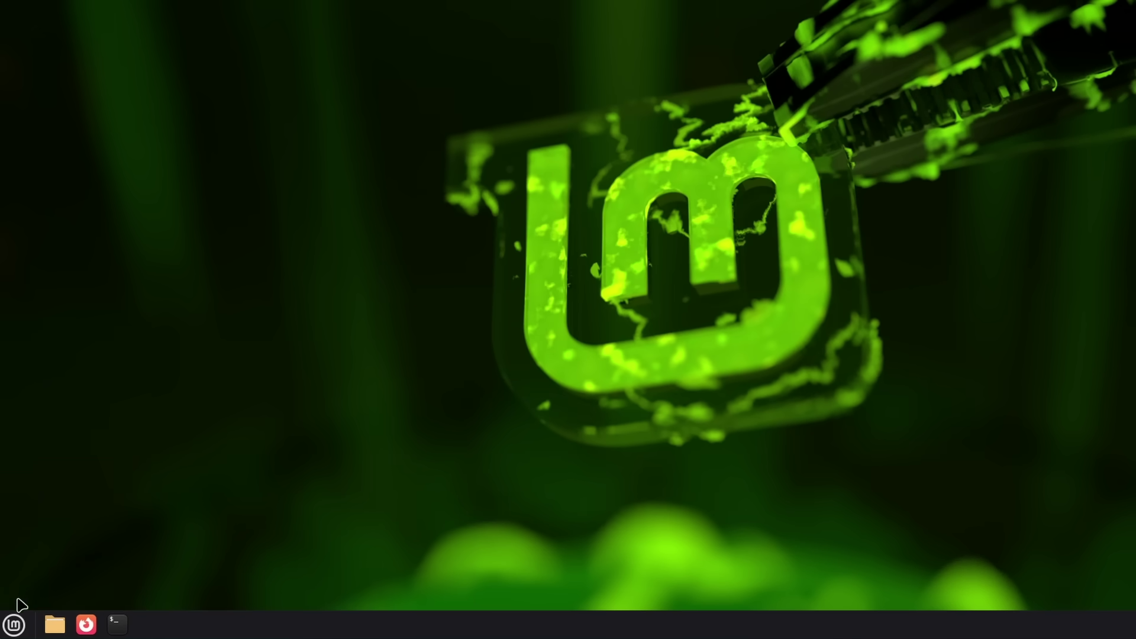
Drag the menu's corner to make it taller and wider, clearing stray search text.
{"action": "key", "text": "super"}
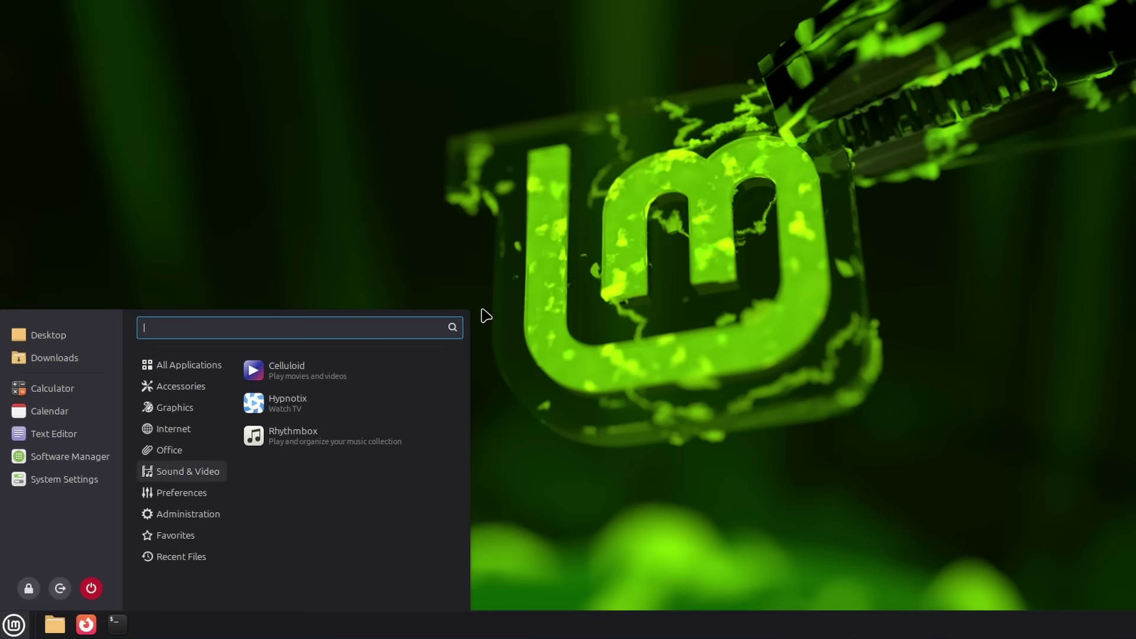
{"action": "left_click_drag", "start_coordinate": [460, 318], "coordinate": [406, 237]}
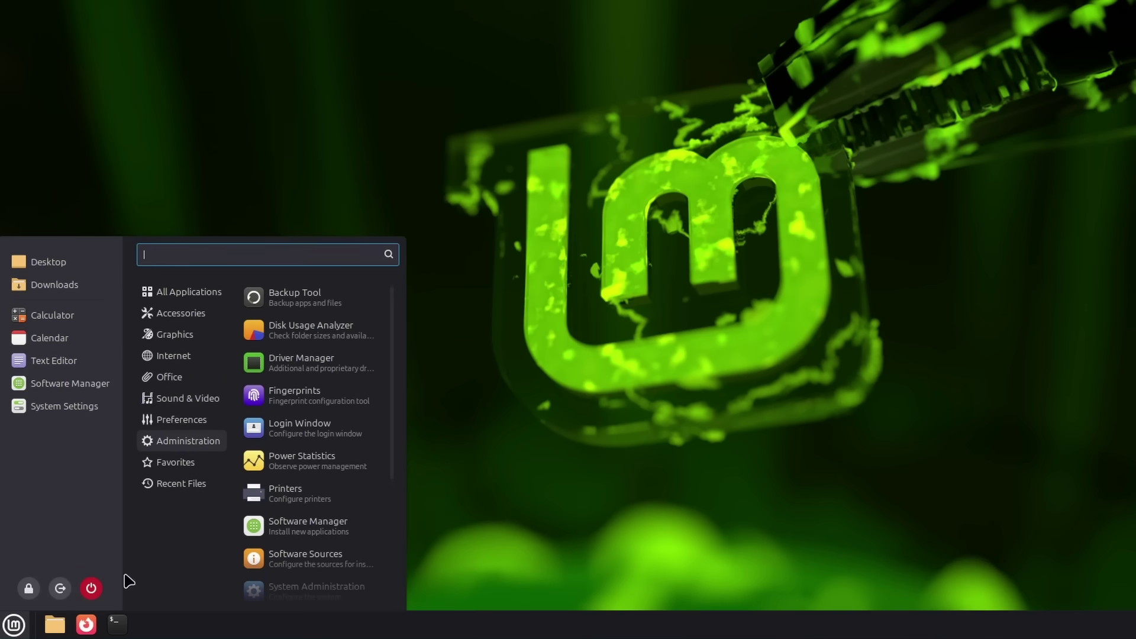
{"action": "left_click", "coordinate": [15, 627]}
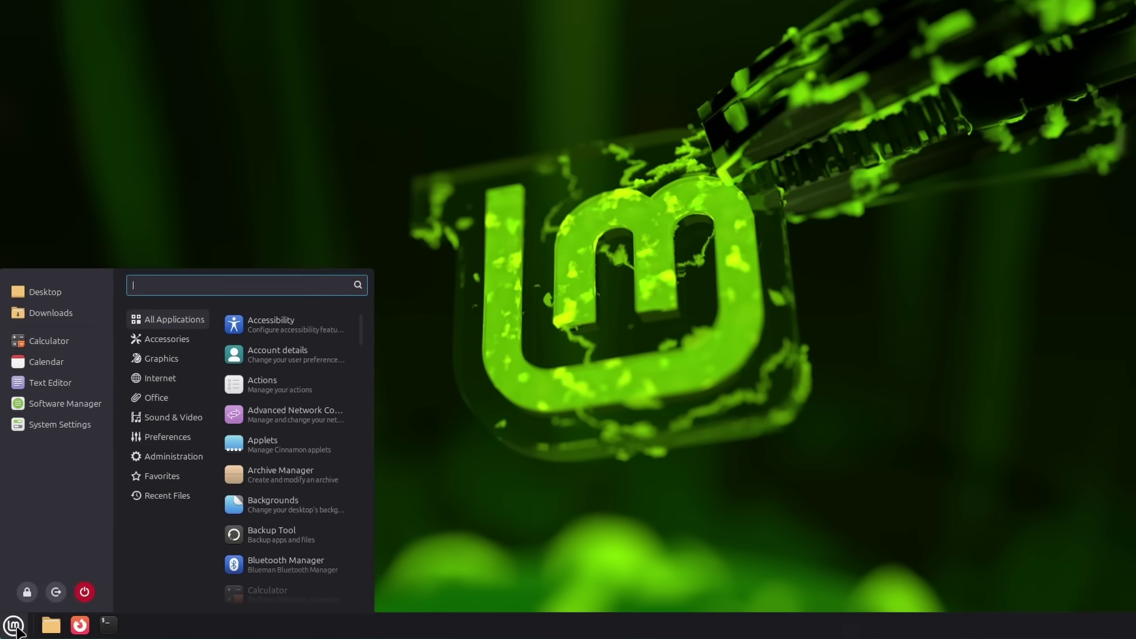
{"action": "left_click", "coordinate": [14, 626]}
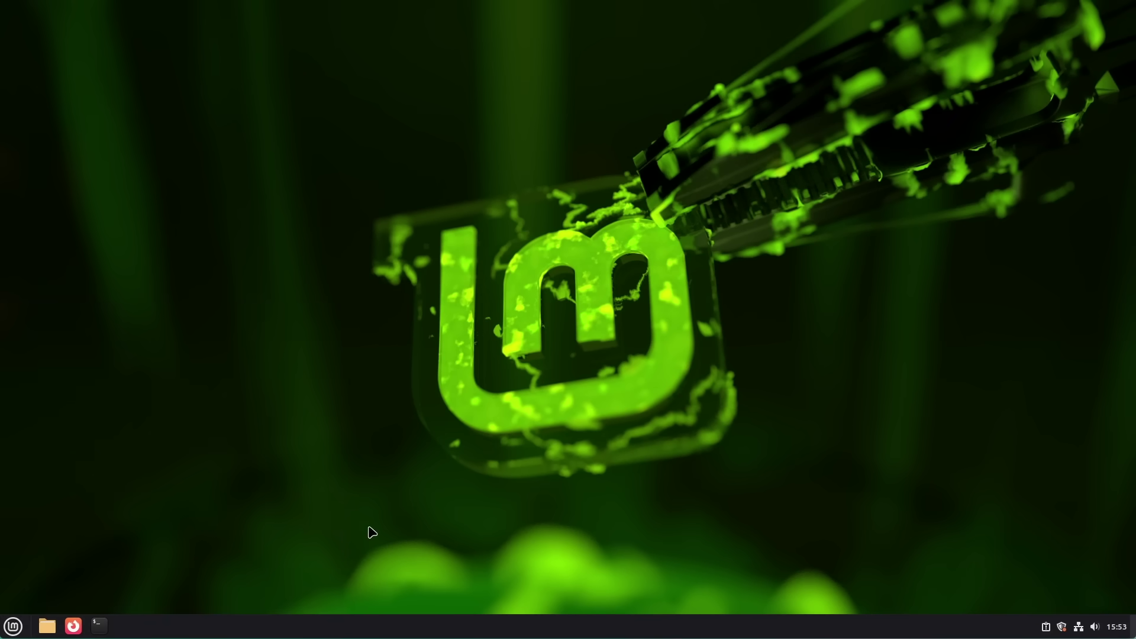
{"action": "key", "text": "super"}
{"action": "type", "text": "efbz"}
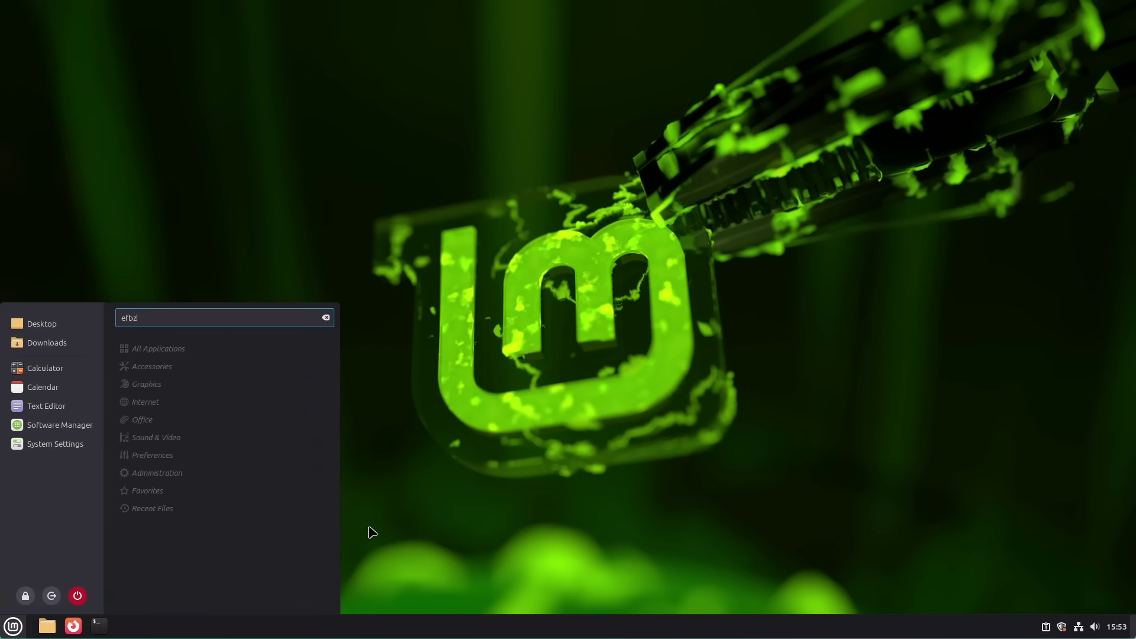
{"action": "key", "text": "BackSpace"}
{"action": "key", "text": "BackSpace"}
{"action": "key", "text": "BackSpace"}
{"action": "key", "text": "BackSpace"}
{"action": "key", "text": "BackSpace"}
{"action": "key", "text": "BackSpace"}
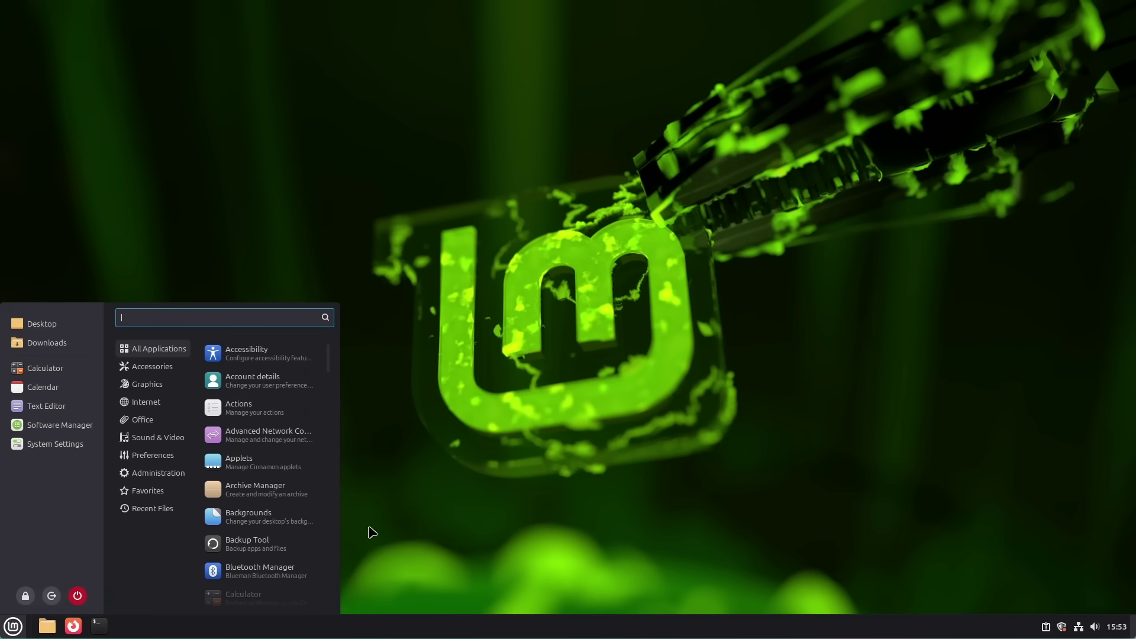
{"action": "left_click", "coordinate": [383, 478]}
Navigate the menu with arrow and Tab keys into Office apps and the favourites column.
{"action": "left_click", "coordinate": [12, 627]}
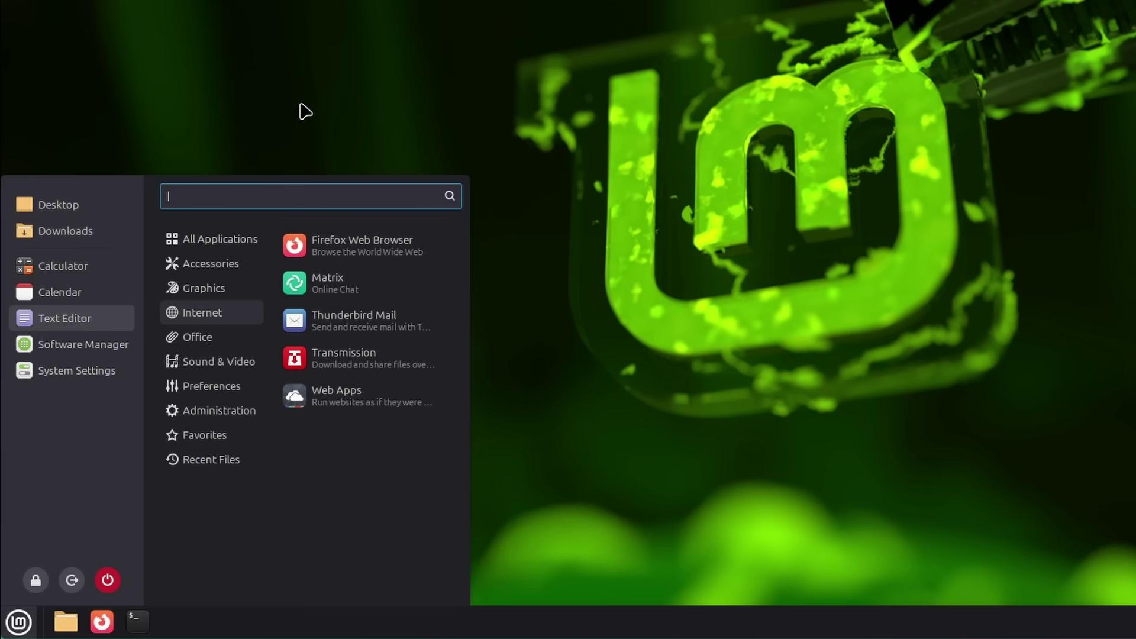
{"action": "key", "text": "Down"}
{"action": "key", "text": "Down"}
{"action": "key", "text": "Down"}
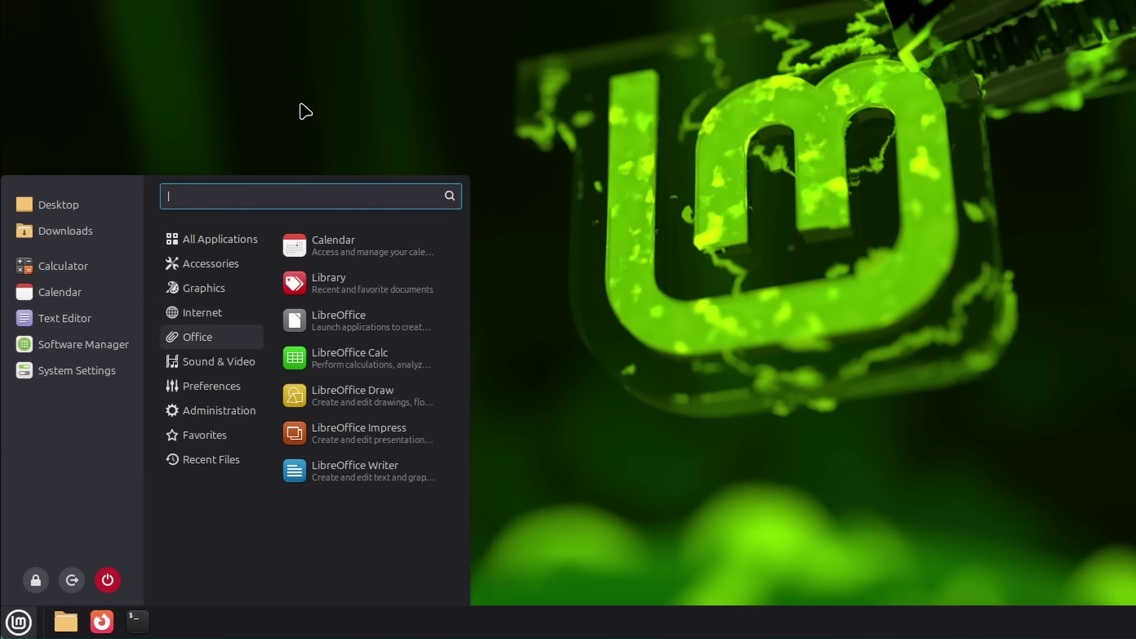
{"action": "key", "text": "Up"}
{"action": "key", "text": "Up"}
{"action": "key", "text": "Right"}
{"action": "key", "text": "Tab"}
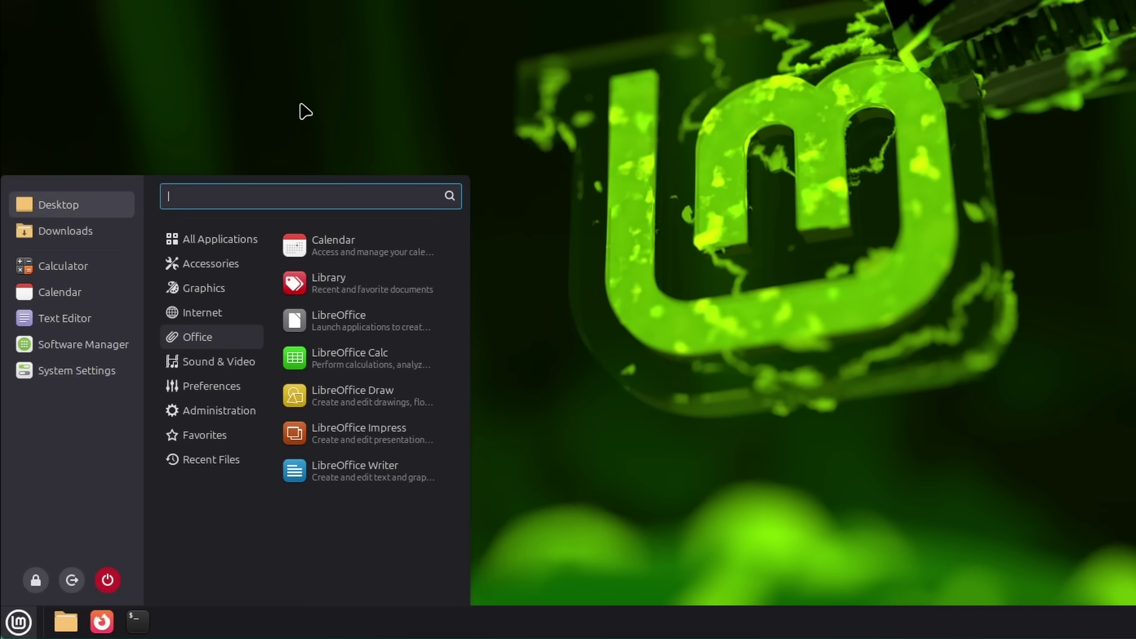
{"action": "key", "text": "Tab"}
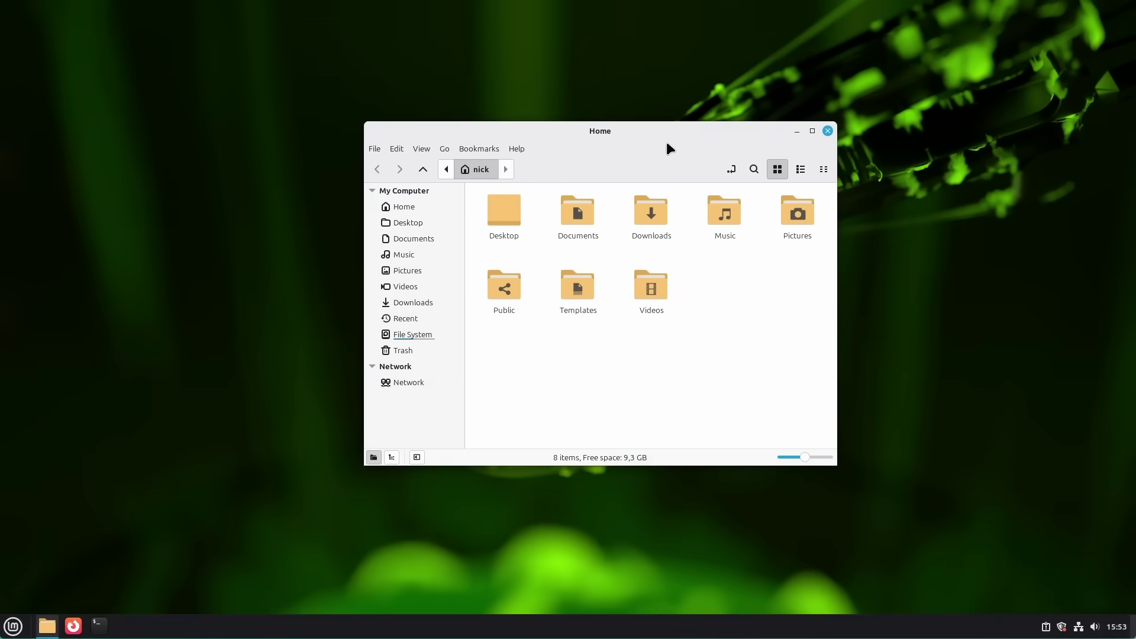
Open Nemo's Document Templates preferences, start a new template, and cancel the file chooser.
{"action": "left_click_drag", "start_coordinate": [668, 143], "coordinate": [605, 143]}
{"action": "left_click", "coordinate": [370, 149]}
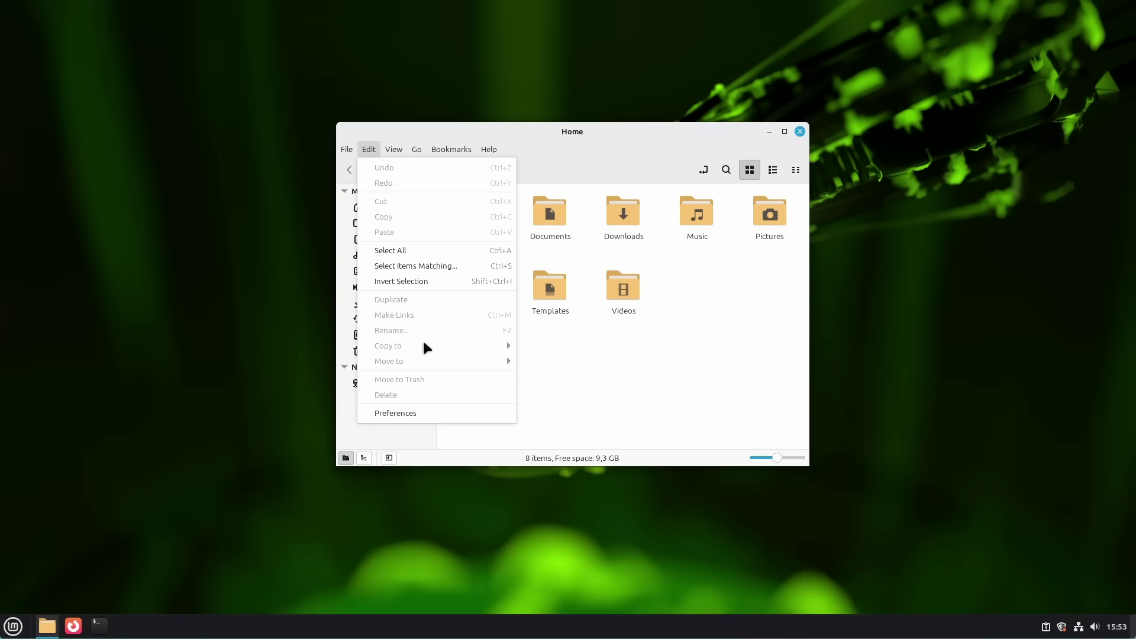
{"action": "left_click", "coordinate": [408, 413]}
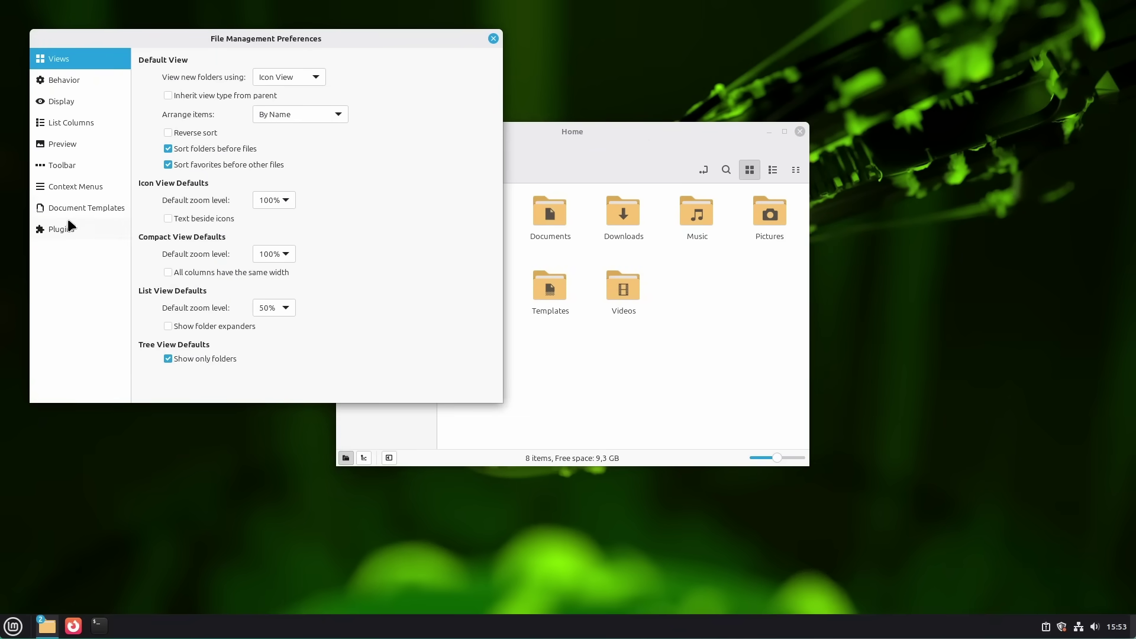
{"action": "left_click", "coordinate": [68, 217]}
{"action": "left_click_drag", "start_coordinate": [292, 37], "coordinate": [604, 98]}
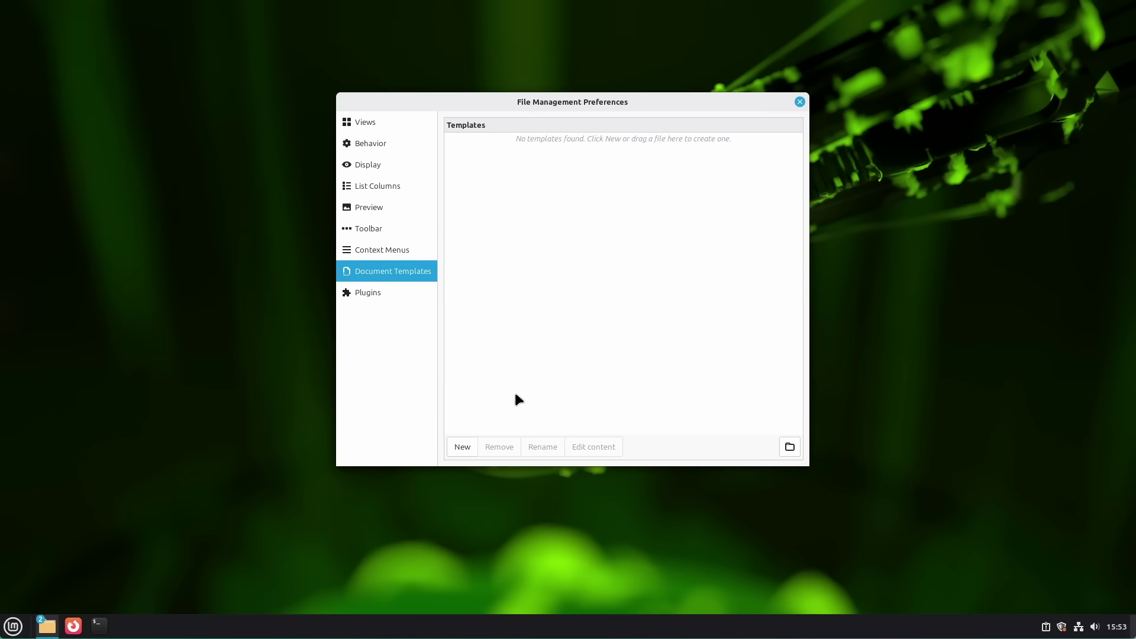
{"action": "left_click", "coordinate": [463, 447]}
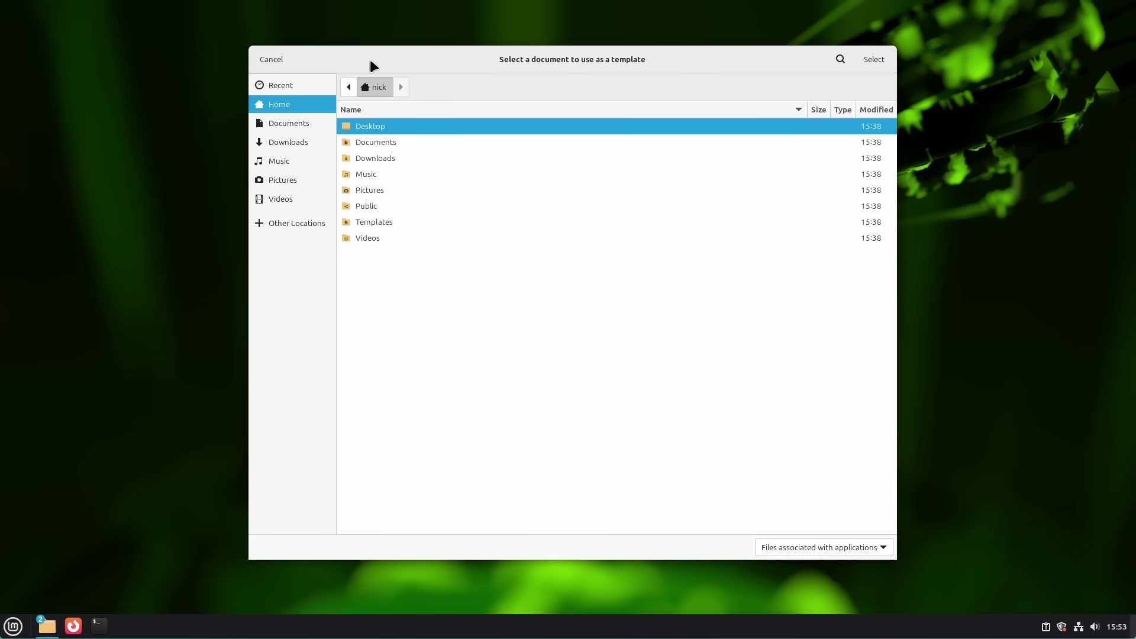
{"action": "left_click", "coordinate": [276, 56]}
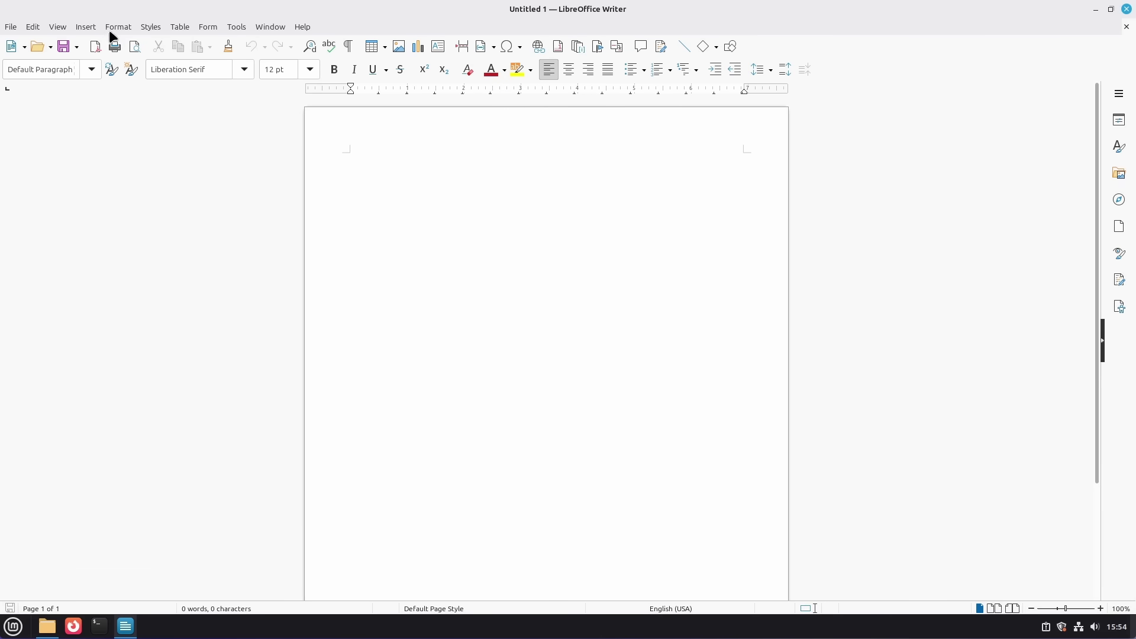
Save the blank document as template 'New Text Document' in My Templates and close Writer.
{"action": "left_click", "coordinate": [12, 26]}
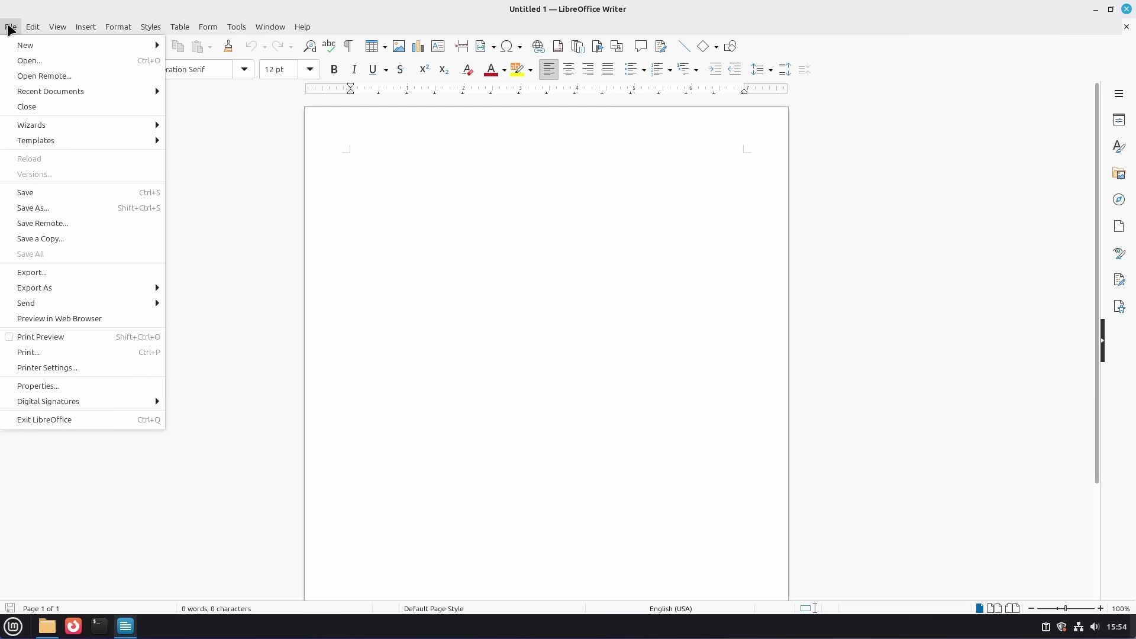
{"action": "mouse_move", "coordinate": [46, 144]}
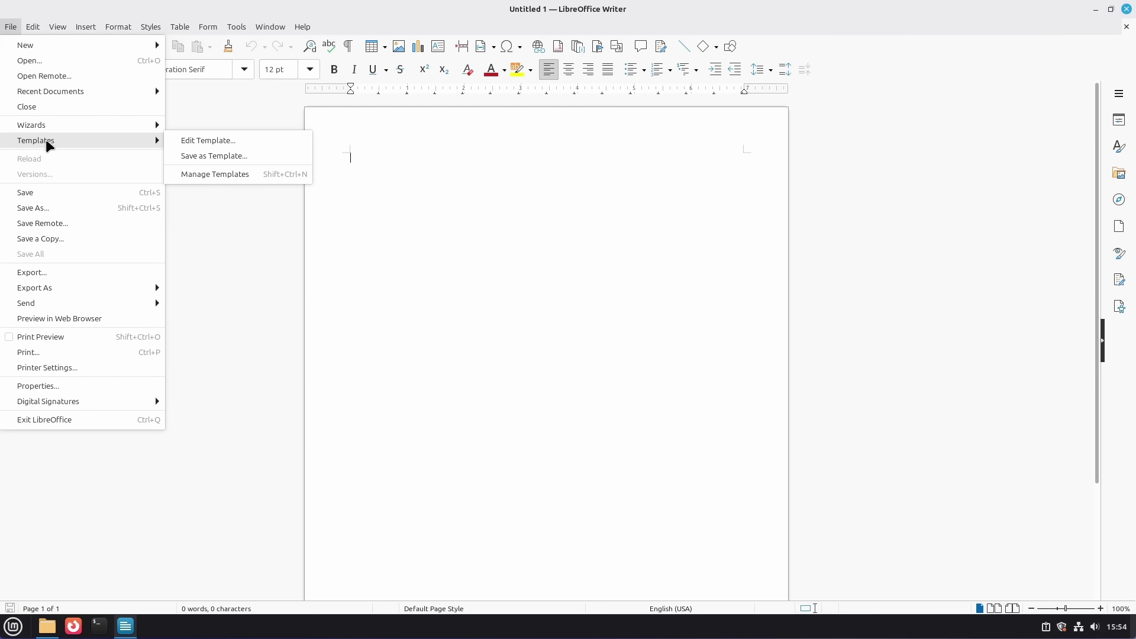
{"action": "left_click", "coordinate": [216, 155]}
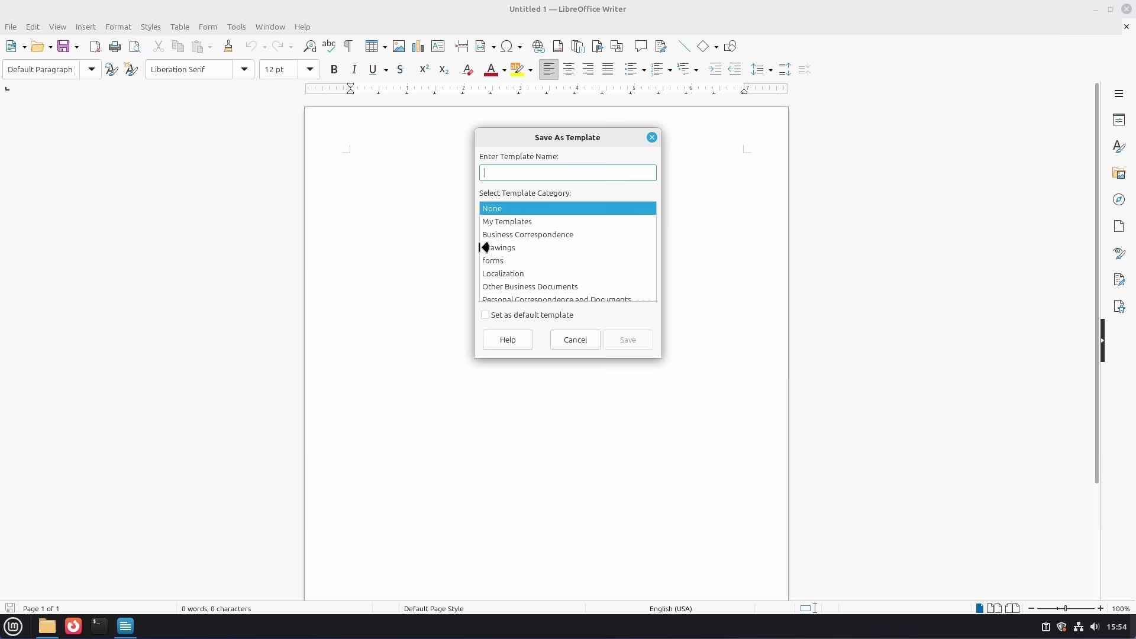
{"action": "type", "text": "New Text Document"}
{"action": "left_click", "coordinate": [515, 221]}
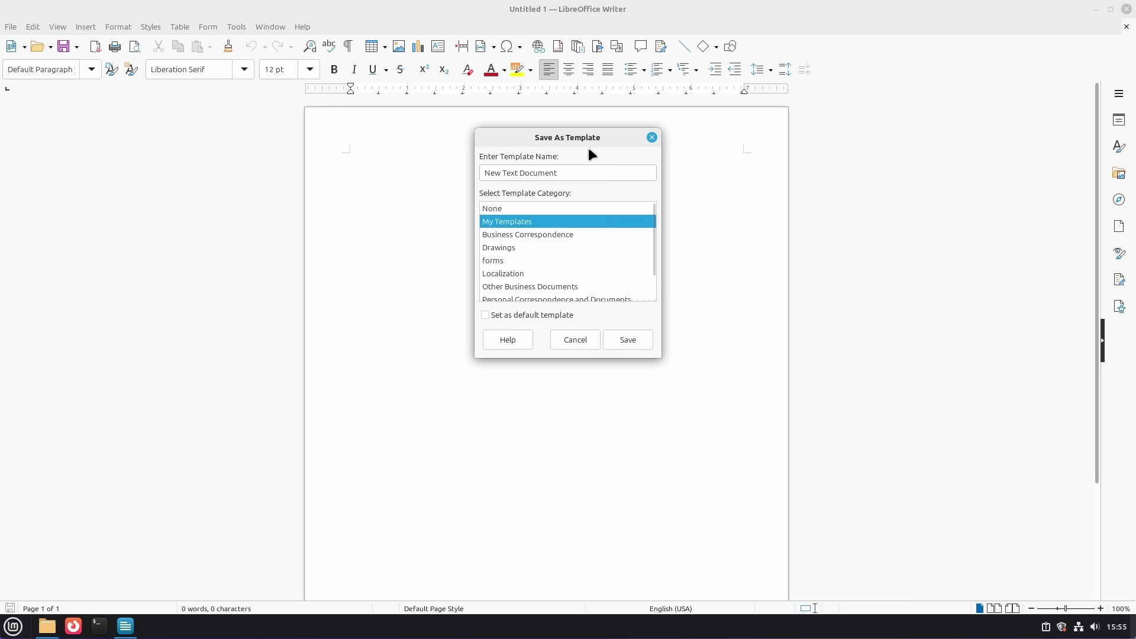
{"action": "left_click", "coordinate": [626, 338]}
{"action": "left_click", "coordinate": [1127, 10]}
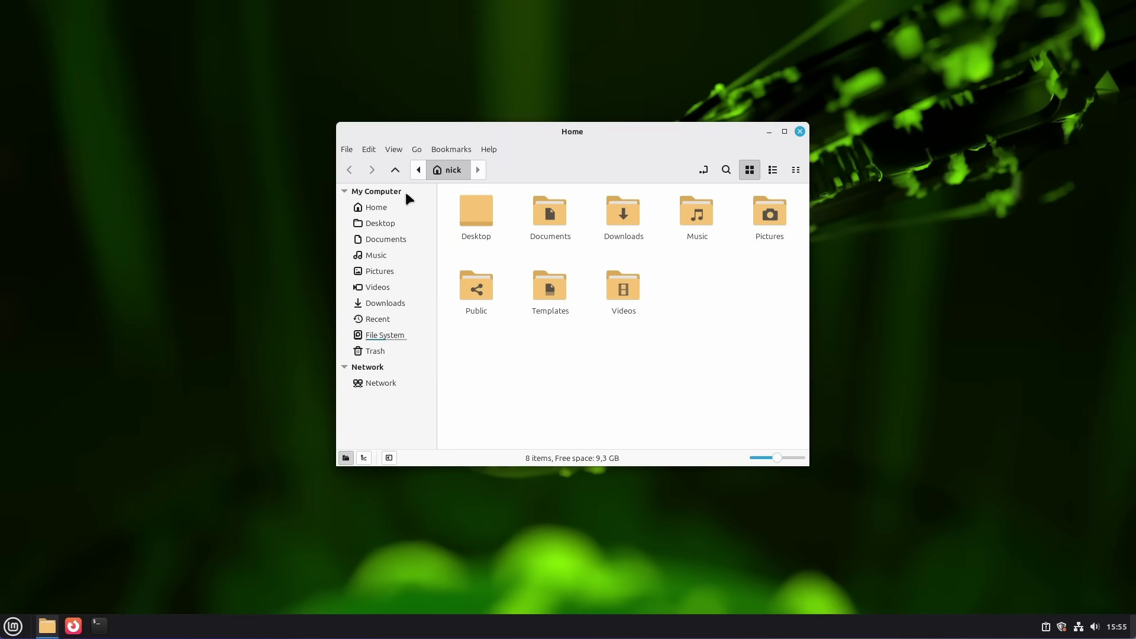
Open Document Templates preferences, select the New Text Document template, and close the dialog.
{"action": "left_click", "coordinate": [363, 151]}
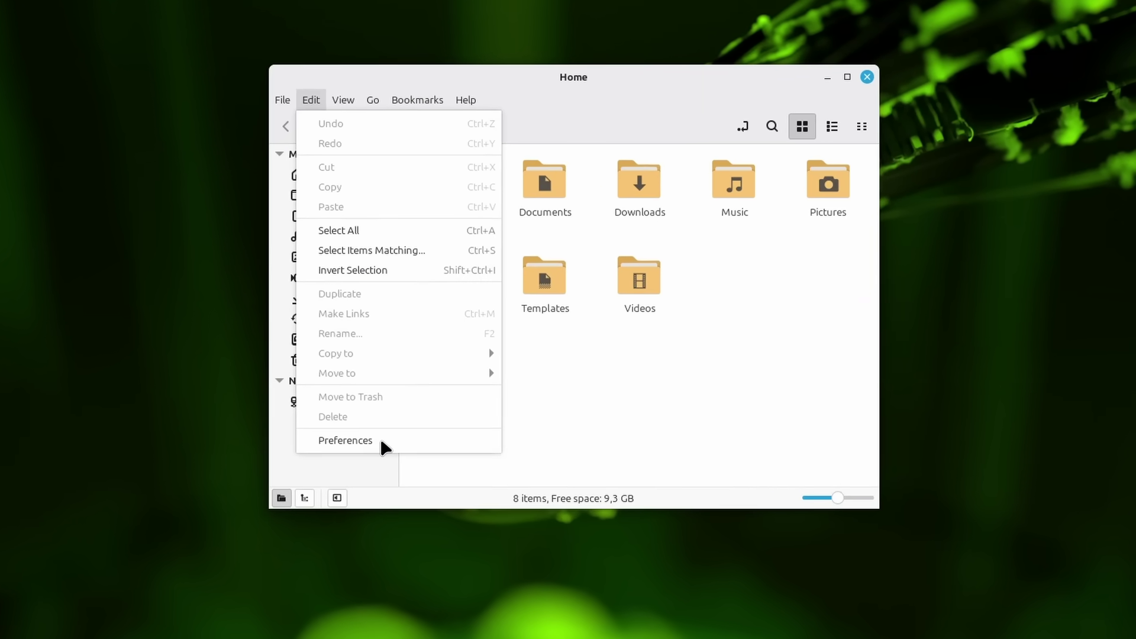
{"action": "left_click", "coordinate": [424, 417]}
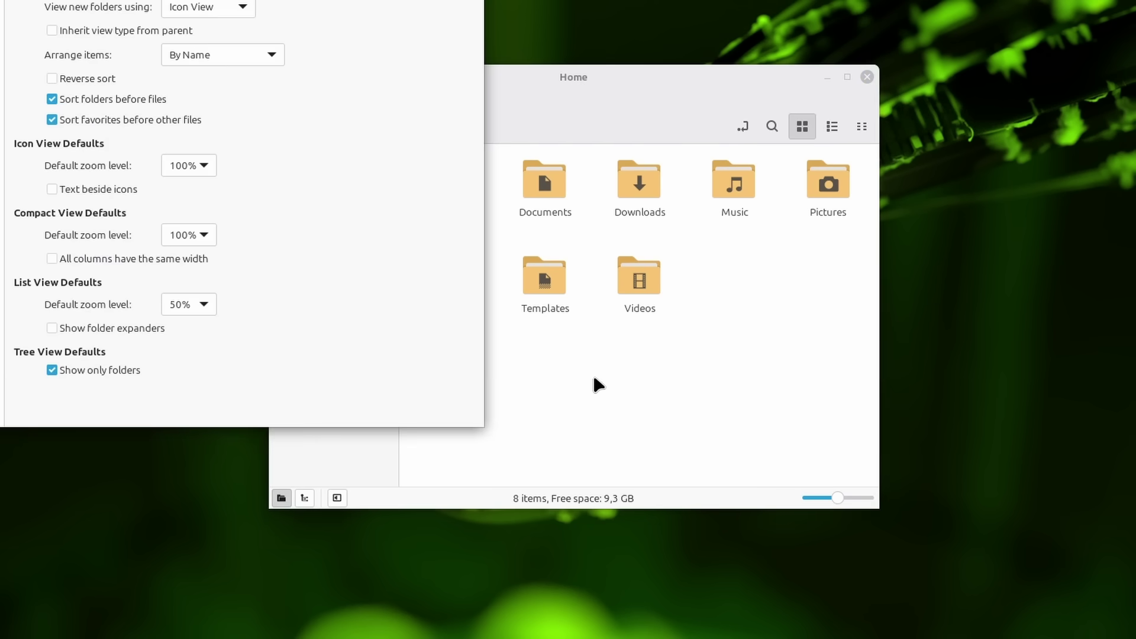
{"action": "left_click", "coordinate": [2, 175]}
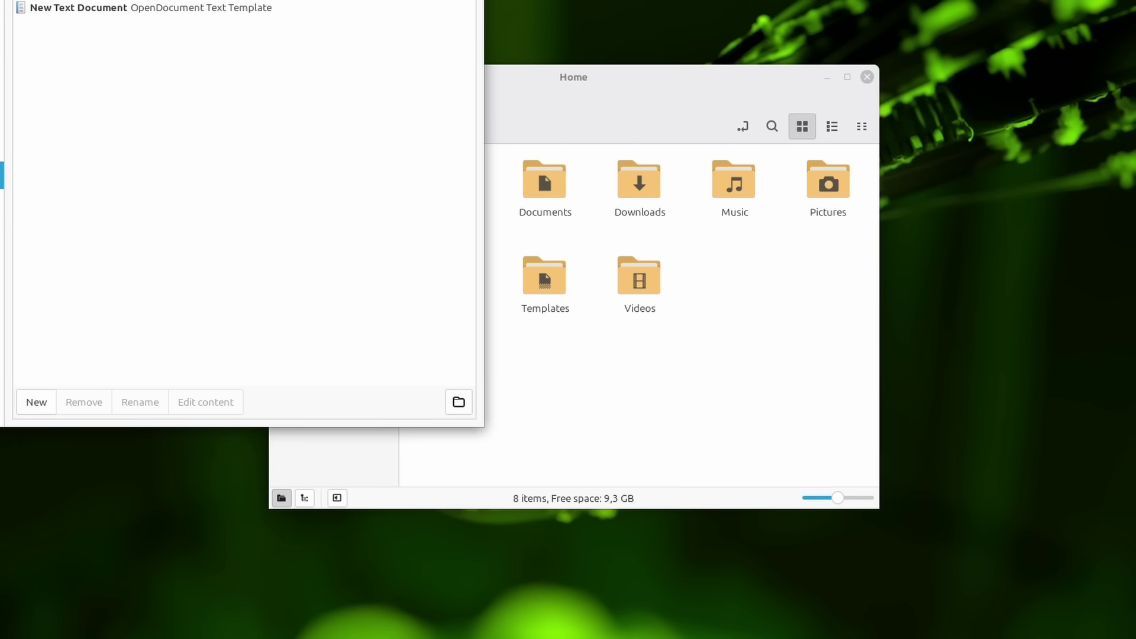
{"action": "left_click", "coordinate": [483, 86]}
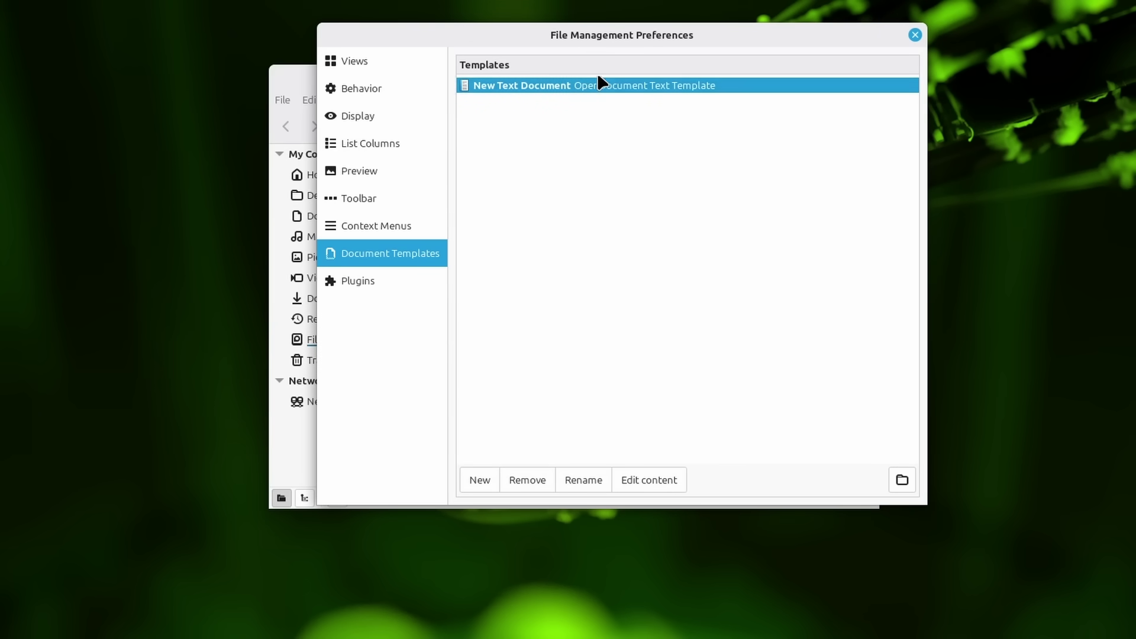
{"action": "left_click", "coordinate": [915, 35]}
Check the empty-area new-document options, then reopen and close the Document Templates preferences.
{"action": "right_click", "coordinate": [516, 350]}
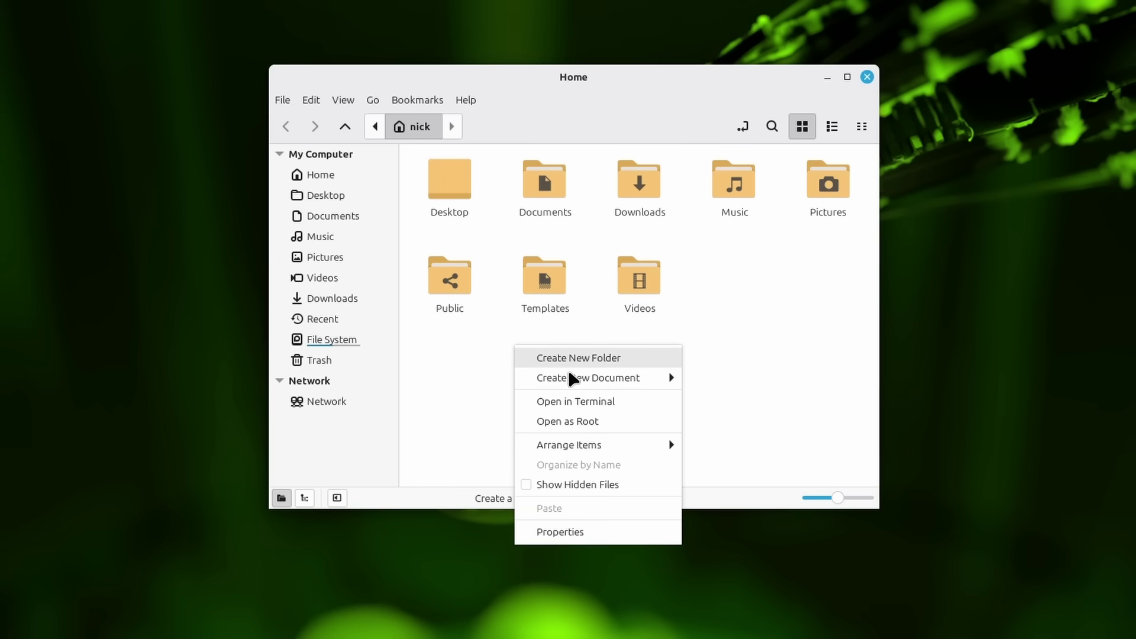
{"action": "mouse_move", "coordinate": [562, 382]}
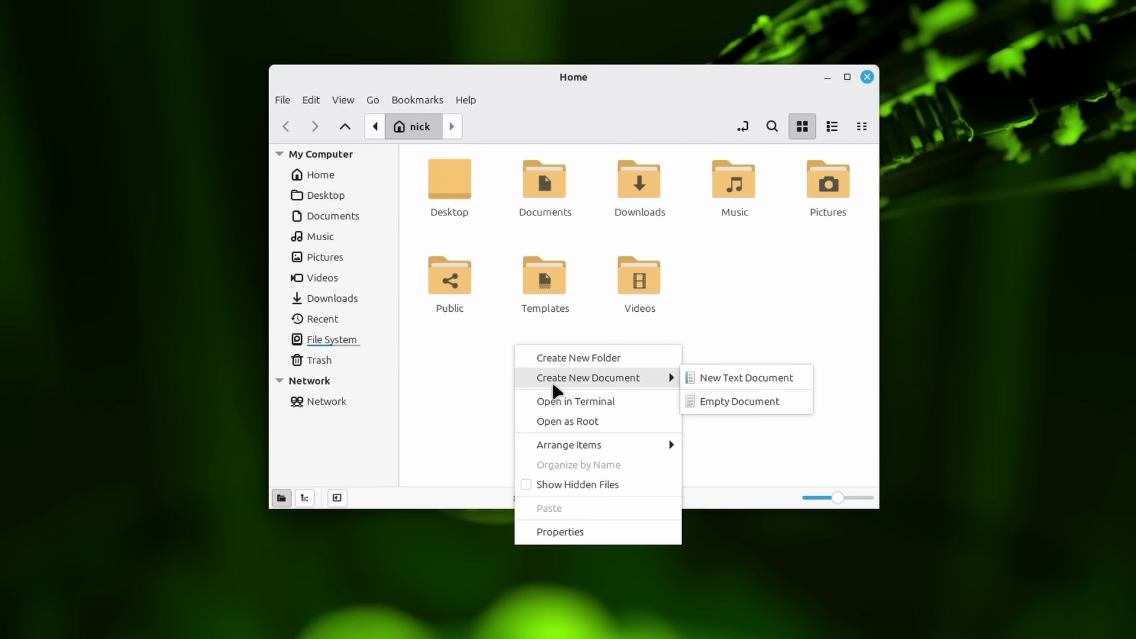
{"action": "left_click", "coordinate": [721, 343]}
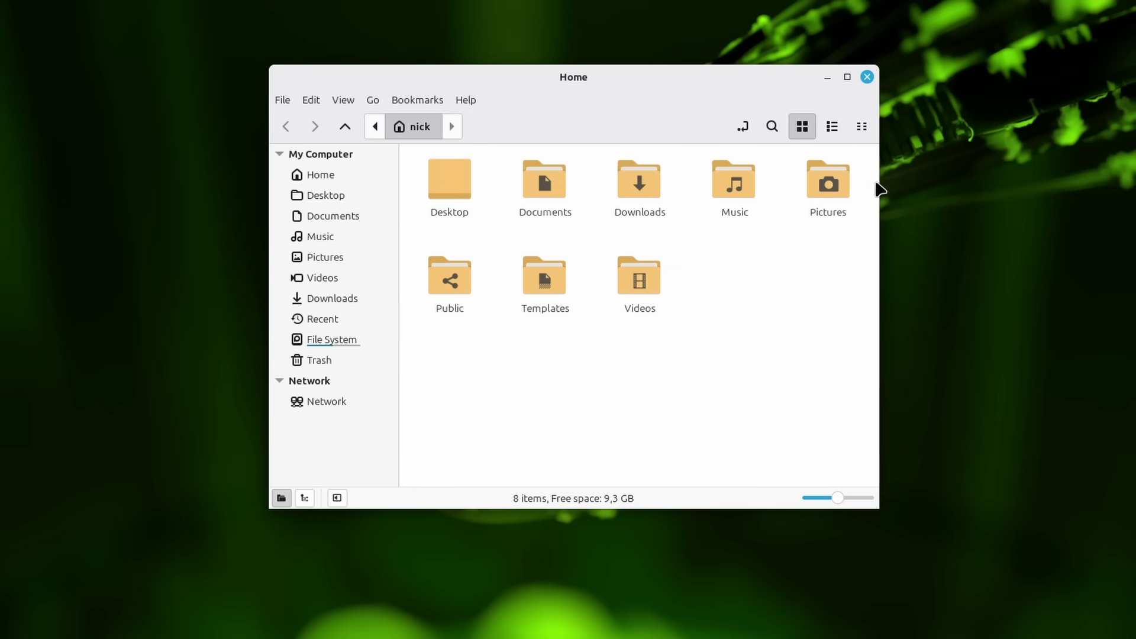
{"action": "left_click", "coordinate": [312, 95]}
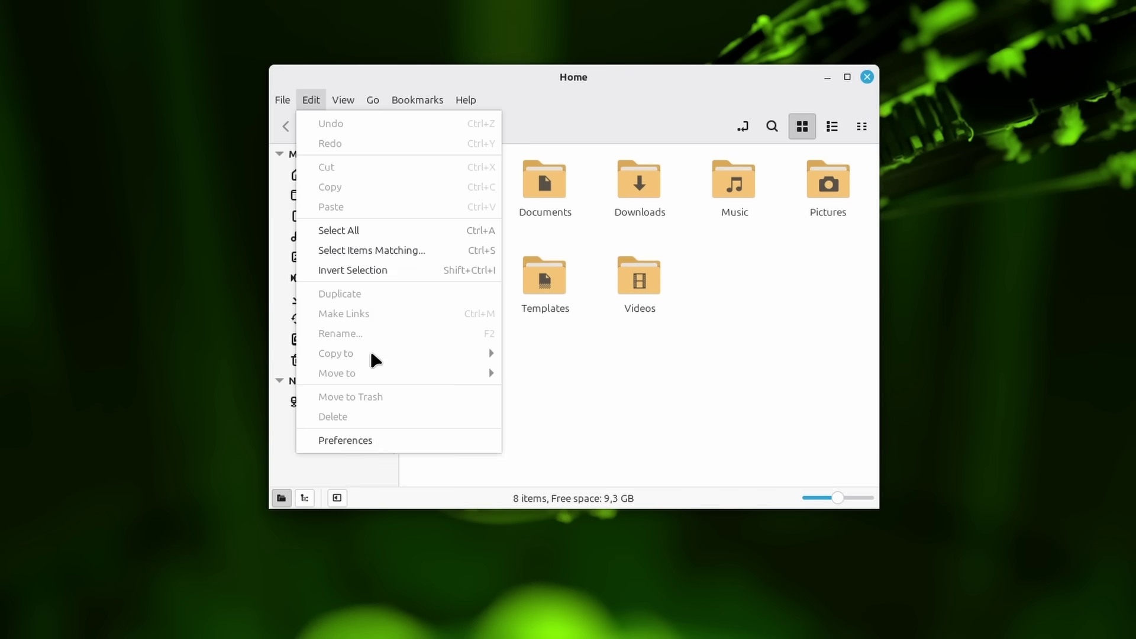
{"action": "left_click", "coordinate": [369, 441]}
{"action": "left_click", "coordinate": [2, 175]}
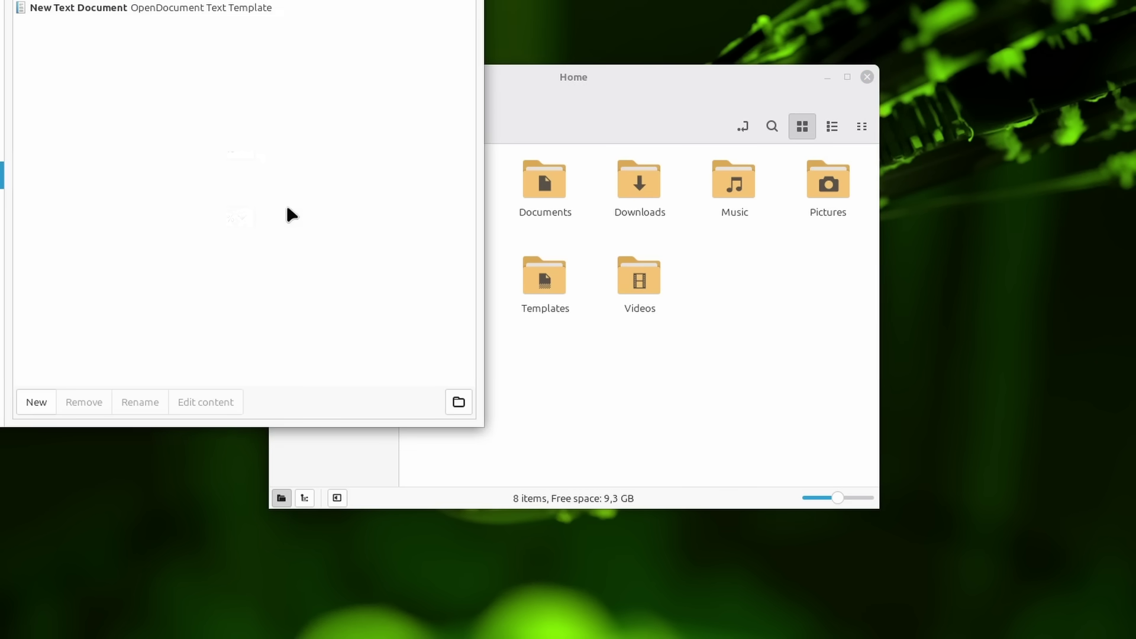
{"action": "key", "text": "Escape"}
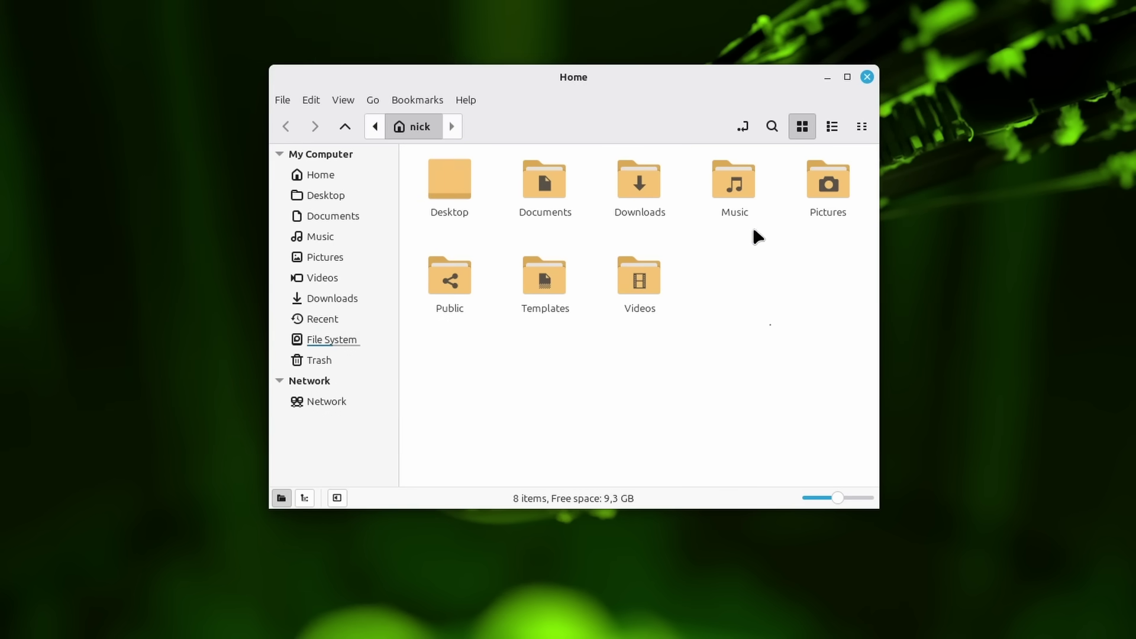
Open the Templates folder to see the template file, then reopen Document Templates preferences from Home.
{"action": "double_click", "coordinate": [538, 287]}
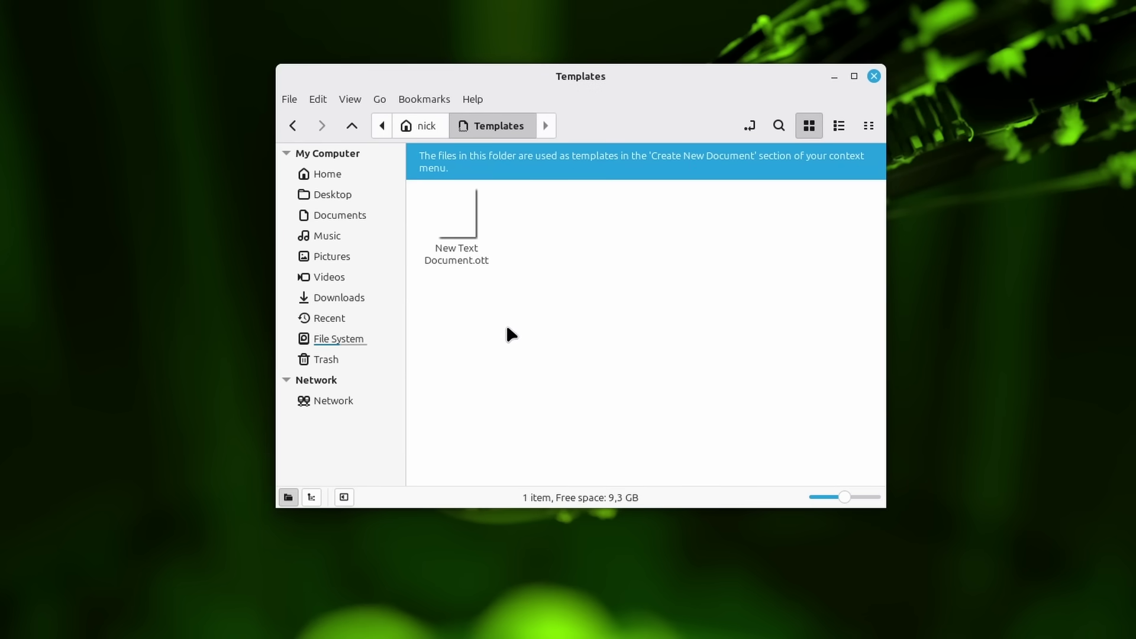
{"action": "left_click_drag", "start_coordinate": [558, 341], "coordinate": [602, 313]}
{"action": "left_click", "coordinate": [431, 128]}
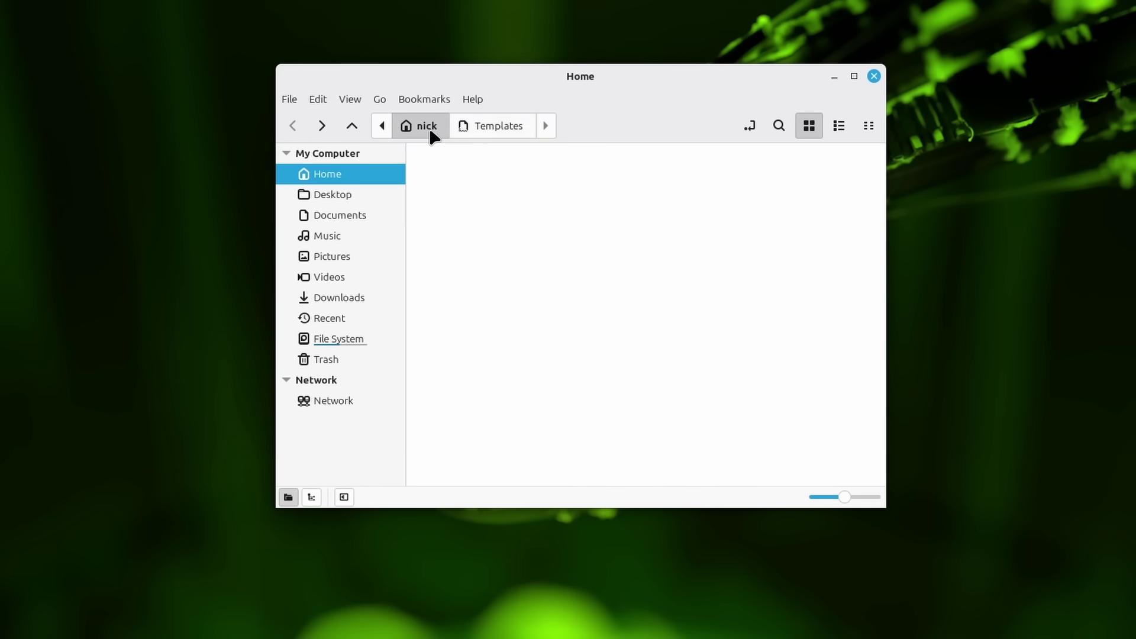
{"action": "left_click", "coordinate": [318, 99]}
{"action": "left_click", "coordinate": [352, 480]}
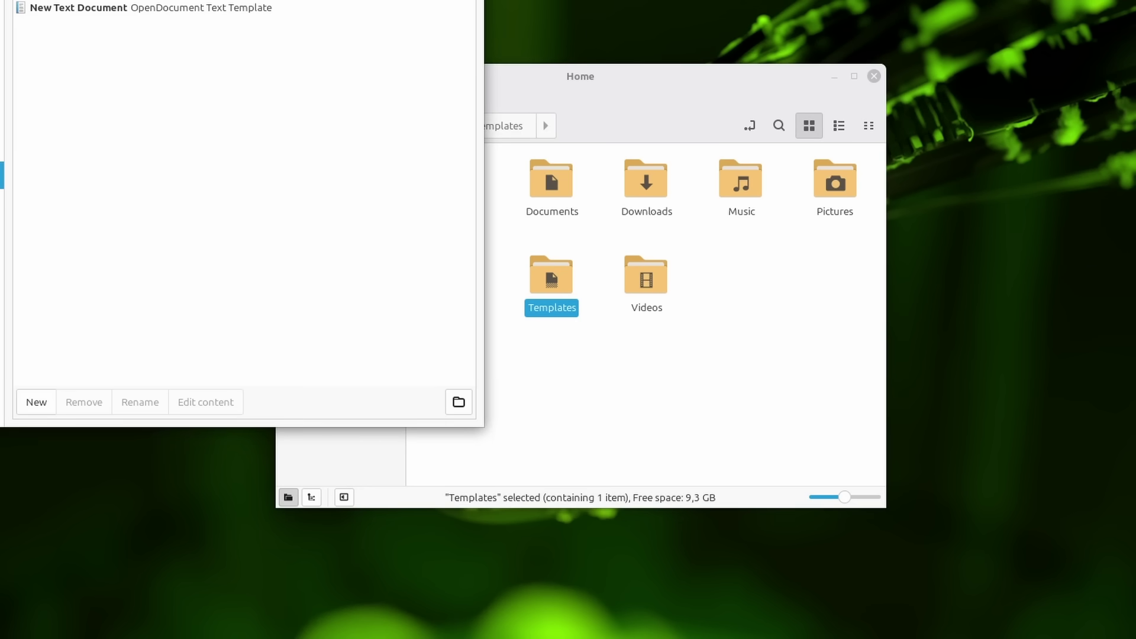
{"action": "left_click_drag", "start_coordinate": [452, 107], "coordinate": [769, 215]}
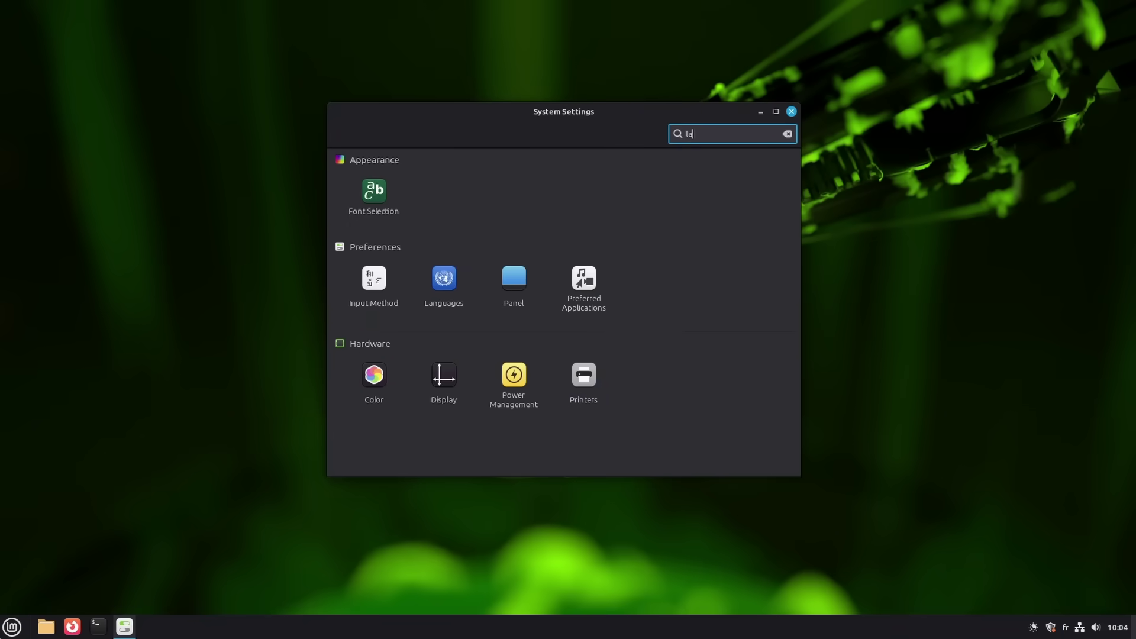
Search settings for 'ke' and open the Keyboard module's Layouts page.
{"action": "key", "text": "BackSpace"}
{"action": "key", "text": "BackSpace"}
{"action": "key", "text": "BackSpace"}
{"action": "key", "text": "BackSpace"}
{"action": "key", "text": "BackSpace"}
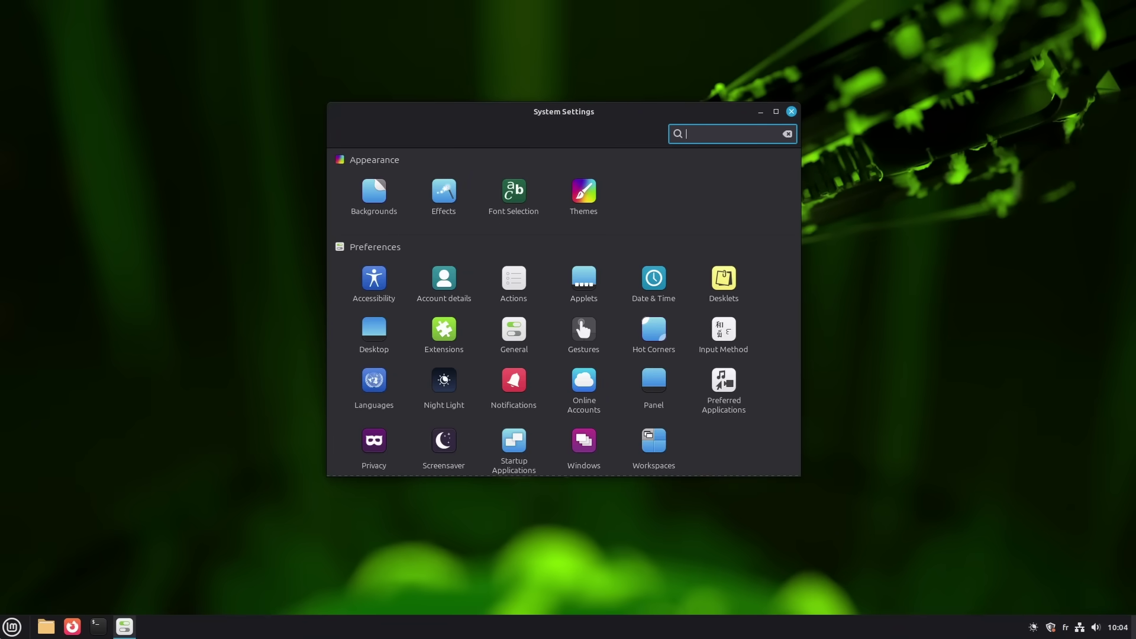
{"action": "type", "text": "keybo"}
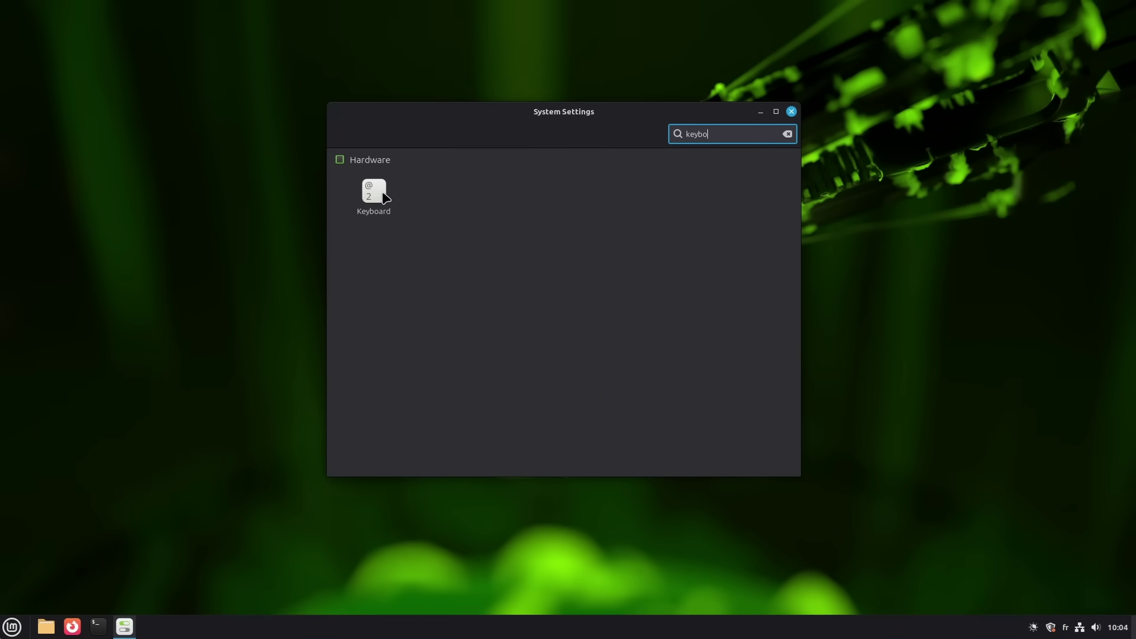
{"action": "left_click", "coordinate": [382, 195]}
{"action": "left_click", "coordinate": [580, 136]}
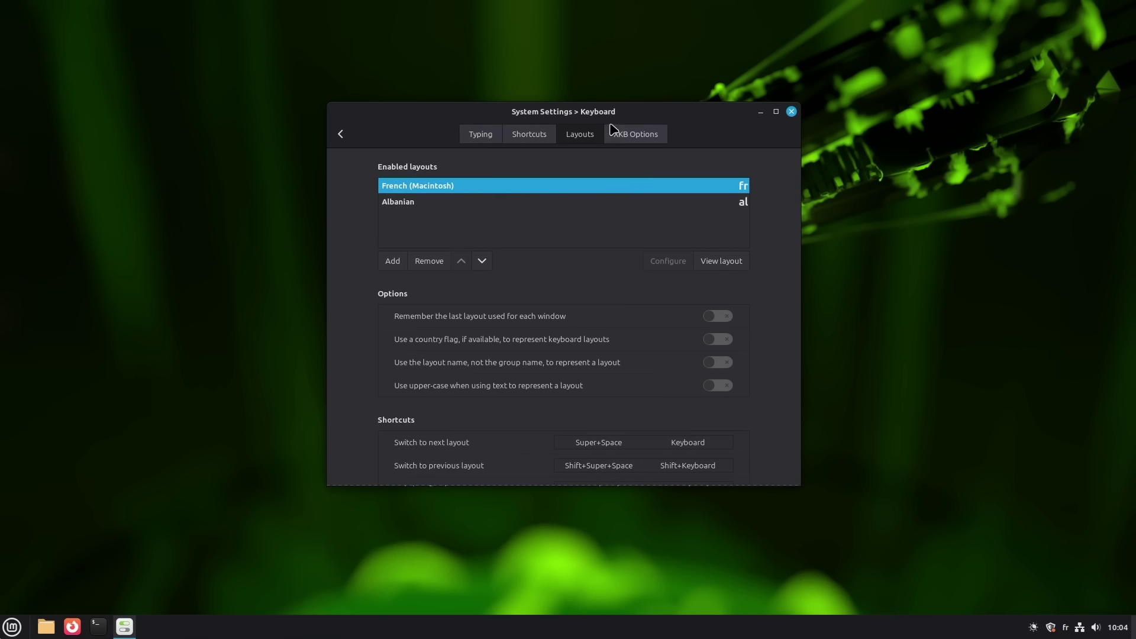
Move the selection back and forth between the Albanian and French (Macintosh) layouts.
{"action": "left_click", "coordinate": [465, 193]}
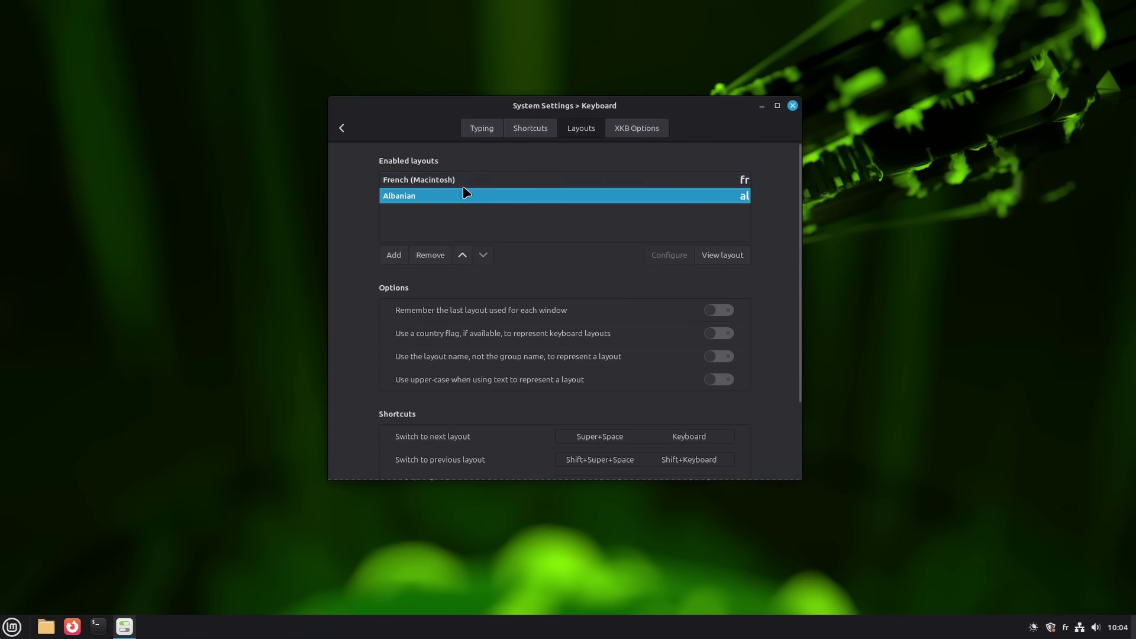
{"action": "key", "text": "Up"}
{"action": "key", "text": "Down"}
{"action": "key", "text": "Up"}
{"action": "key", "text": "Down"}
Display the French (Macintosh) key map from the tray layout switcher, then close it.
{"action": "left_click", "coordinate": [1067, 628]}
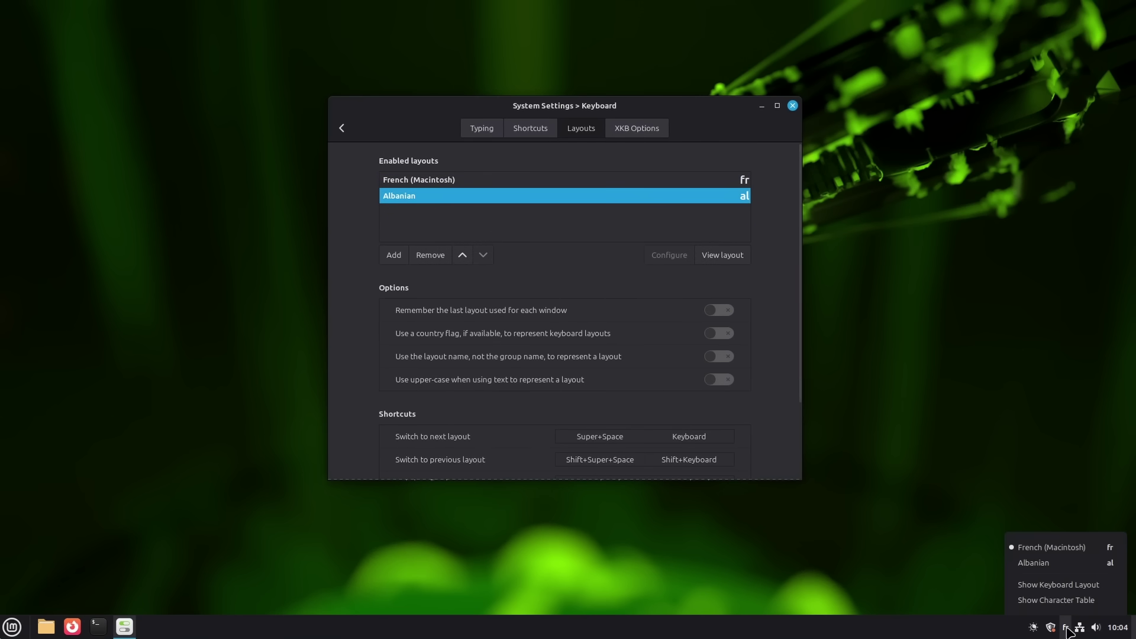
{"action": "left_click", "coordinate": [1057, 586]}
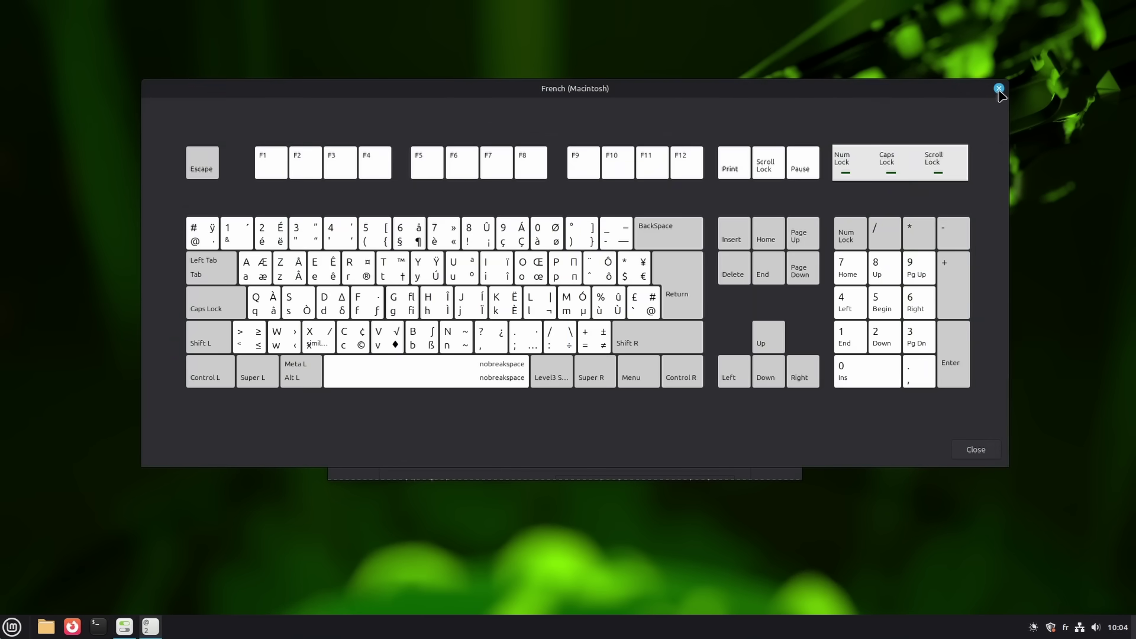
{"action": "left_click", "coordinate": [1000, 88]}
Add the Japanese (Kana) layout, found by searching 'japanes'.
{"action": "left_click", "coordinate": [393, 255]}
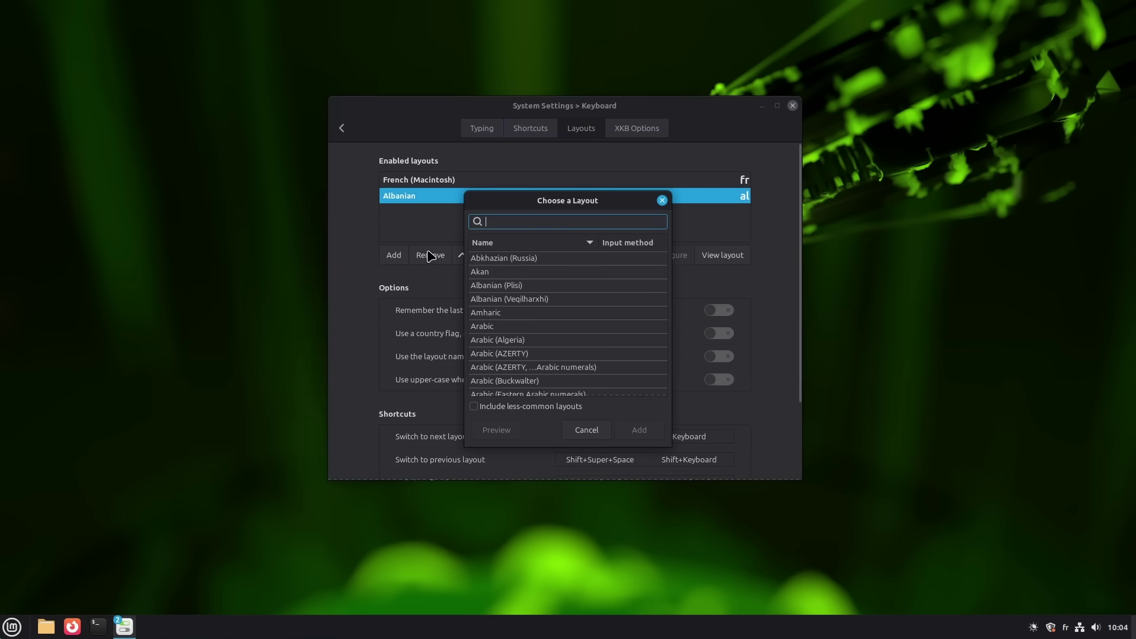
{"action": "type", "text": "japanese"}
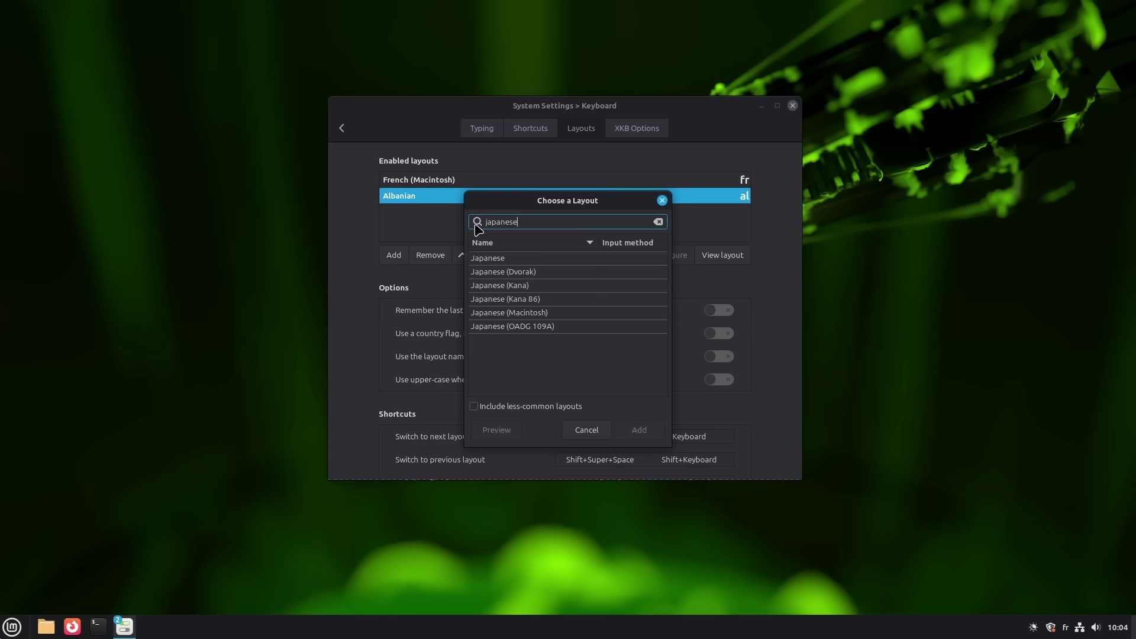
{"action": "left_click", "coordinate": [547, 284]}
{"action": "left_click", "coordinate": [639, 429]}
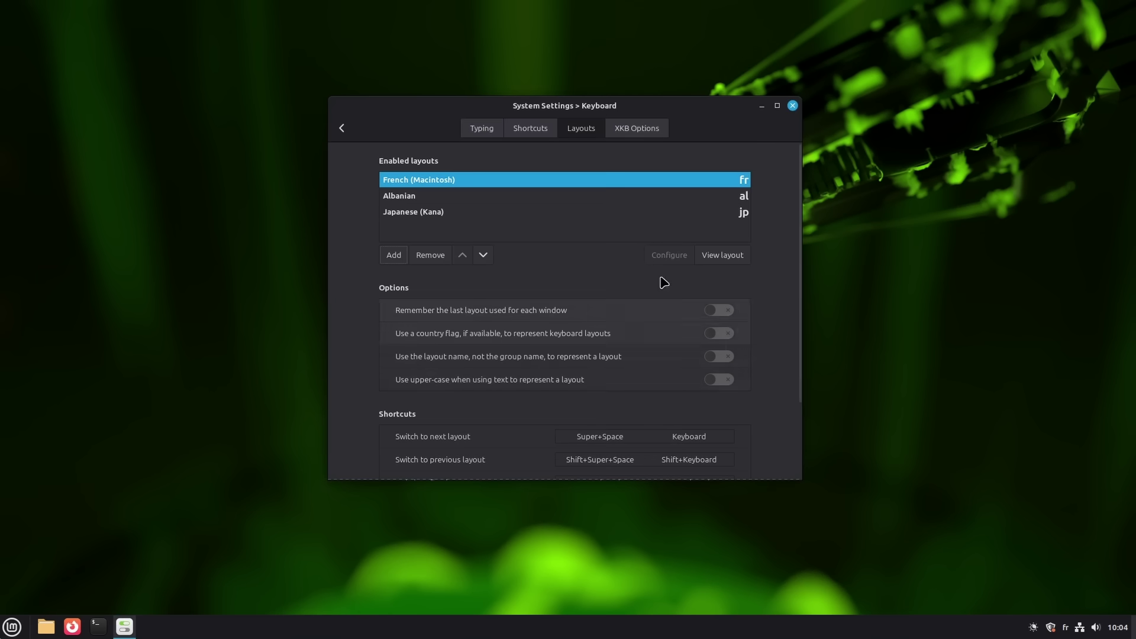
Look over the enabled layouts, then remove the Albanian layout.
{"action": "left_click", "coordinate": [586, 196]}
{"action": "left_click", "coordinate": [564, 210]}
{"action": "left_click", "coordinate": [569, 196]}
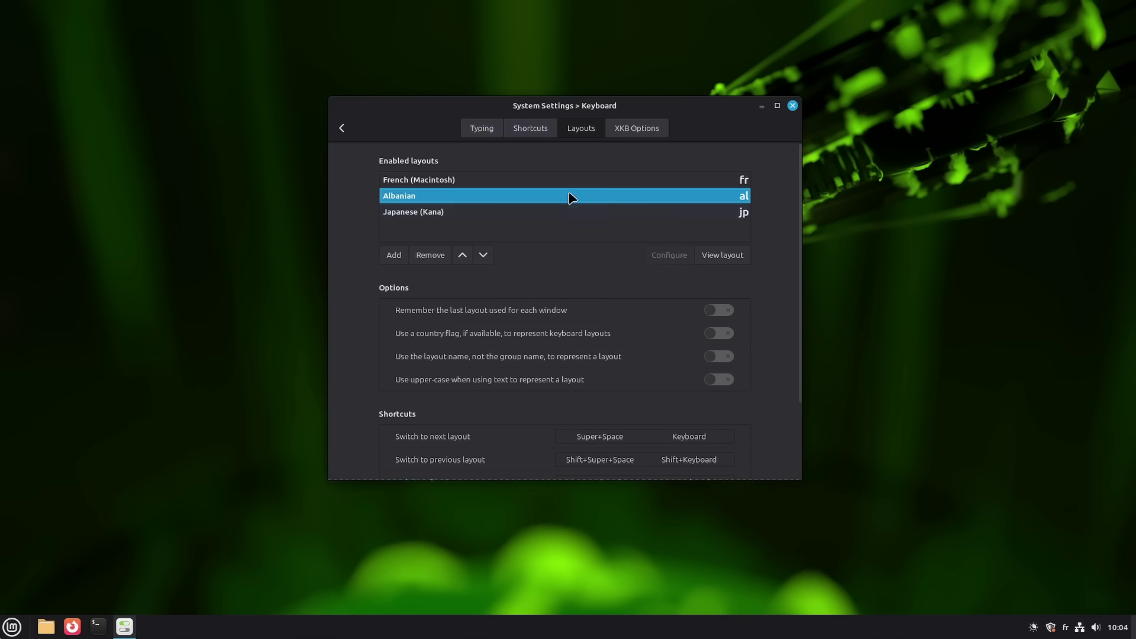
{"action": "left_click", "coordinate": [568, 180]}
{"action": "left_click", "coordinate": [561, 196]}
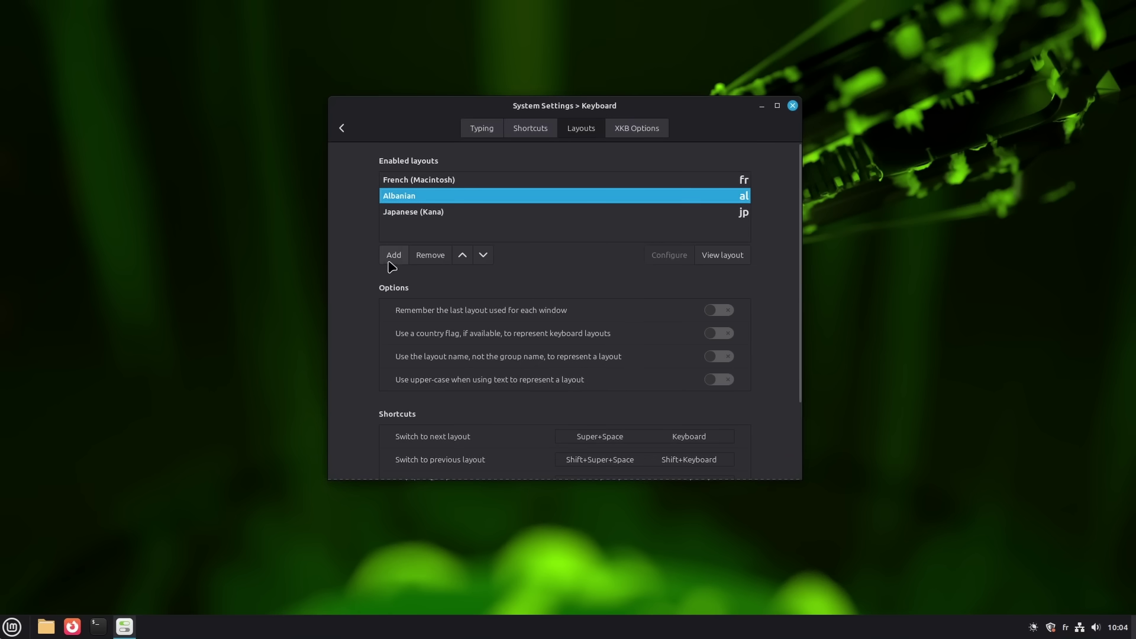
{"action": "left_click", "coordinate": [402, 213]}
{"action": "left_click", "coordinate": [417, 201]}
{"action": "left_click", "coordinate": [429, 255]}
Switch typing to Japanese (Kana) and back to French (Macintosh) from the tray switcher.
{"action": "left_click", "coordinate": [1069, 631]}
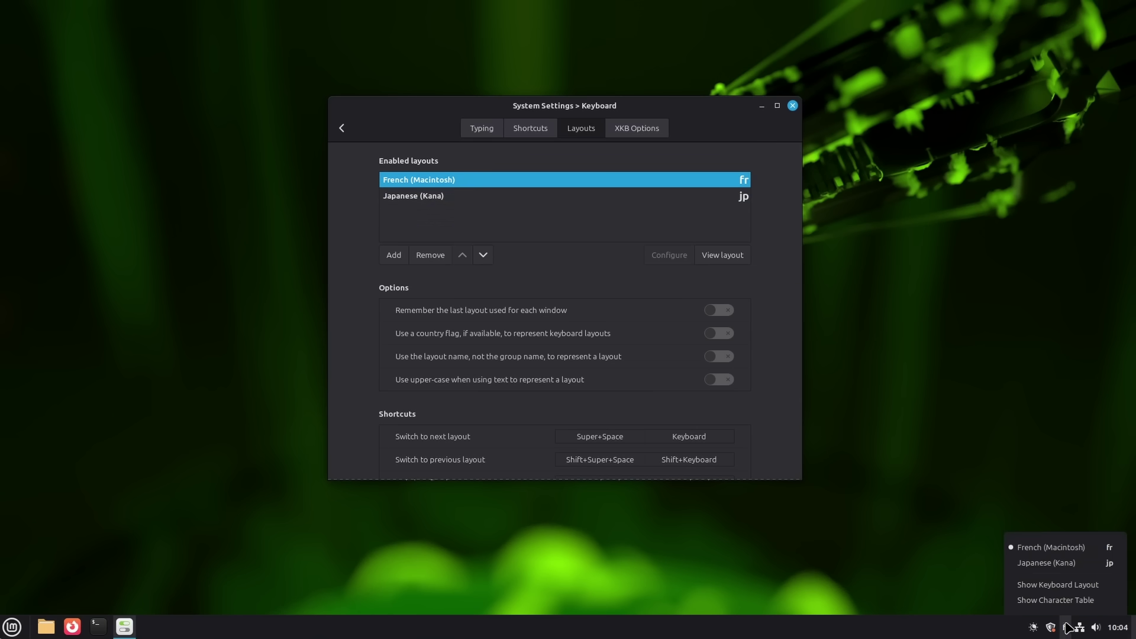
{"action": "left_click", "coordinate": [1055, 562]}
{"action": "left_click", "coordinate": [1069, 628]}
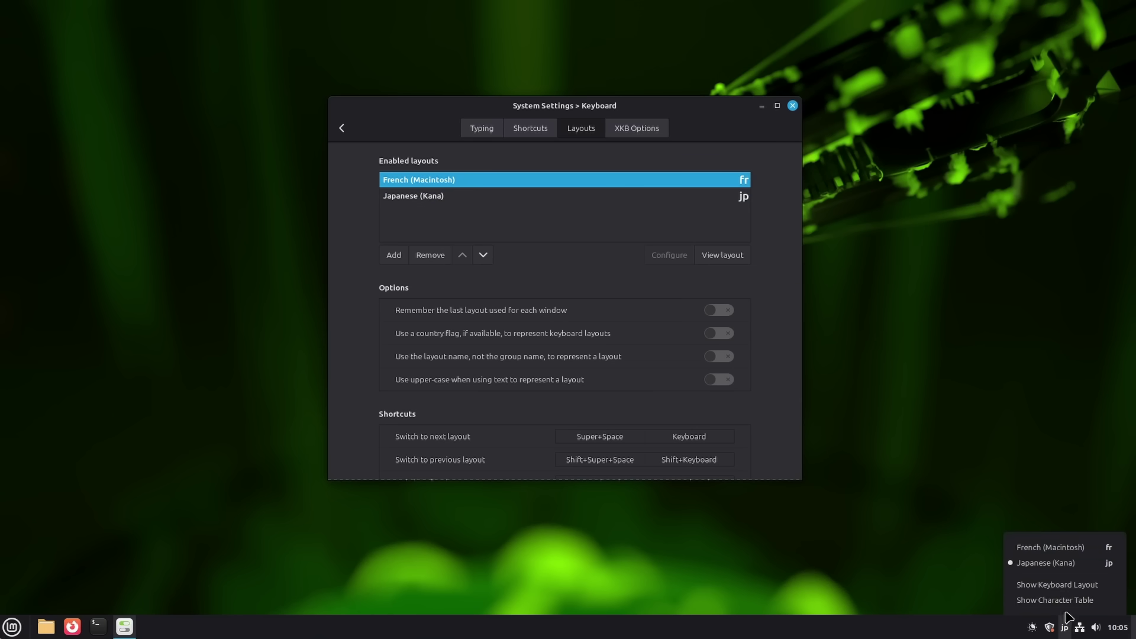
{"action": "left_click", "coordinate": [1058, 545]}
{"action": "left_click_drag", "start_coordinate": [688, 116], "coordinate": [658, 146]}
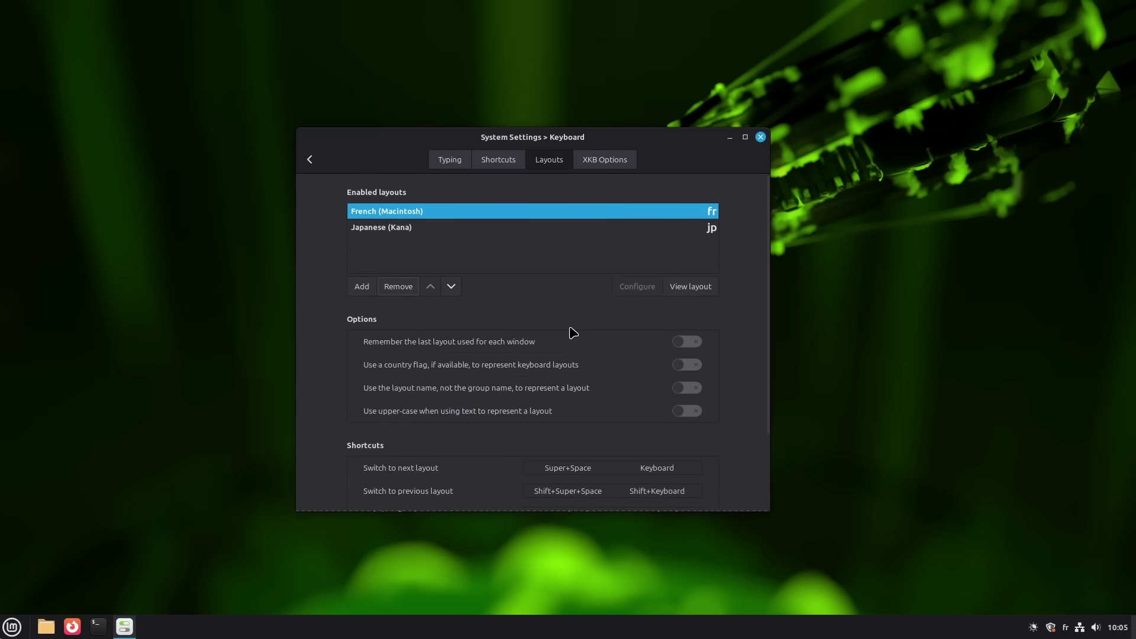
{"action": "scroll", "coordinate": [585, 422], "scroll_direction": "down", "scroll_amount": 3}
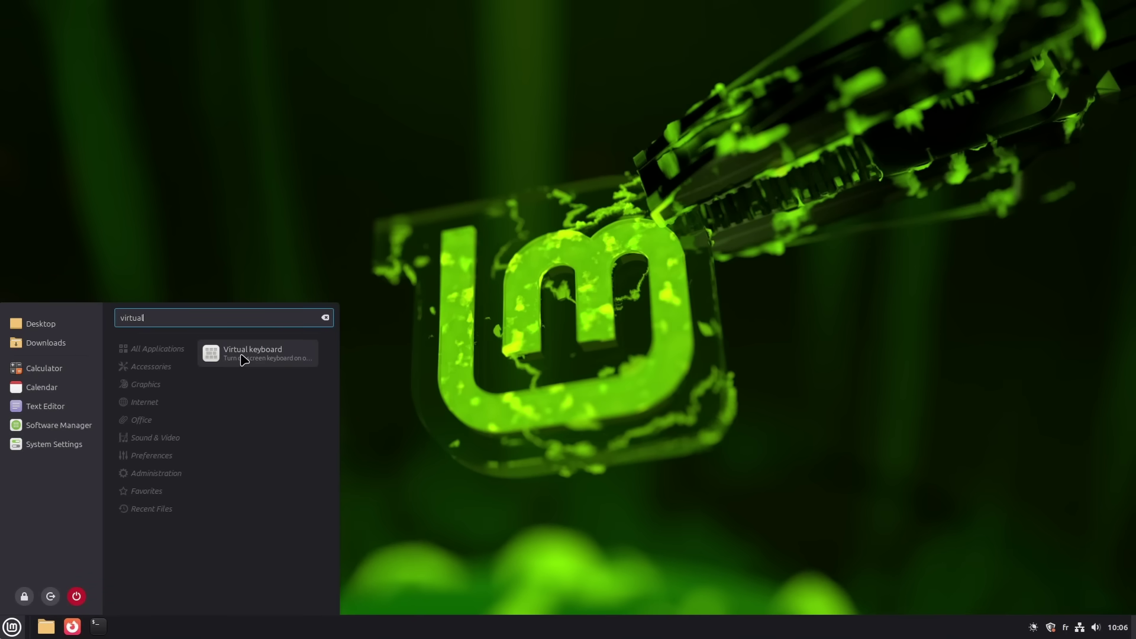
Turn on the virtual keyboard, then launch Onboard via an 'onbo' menu search and close it.
{"action": "left_click", "coordinate": [244, 354]}
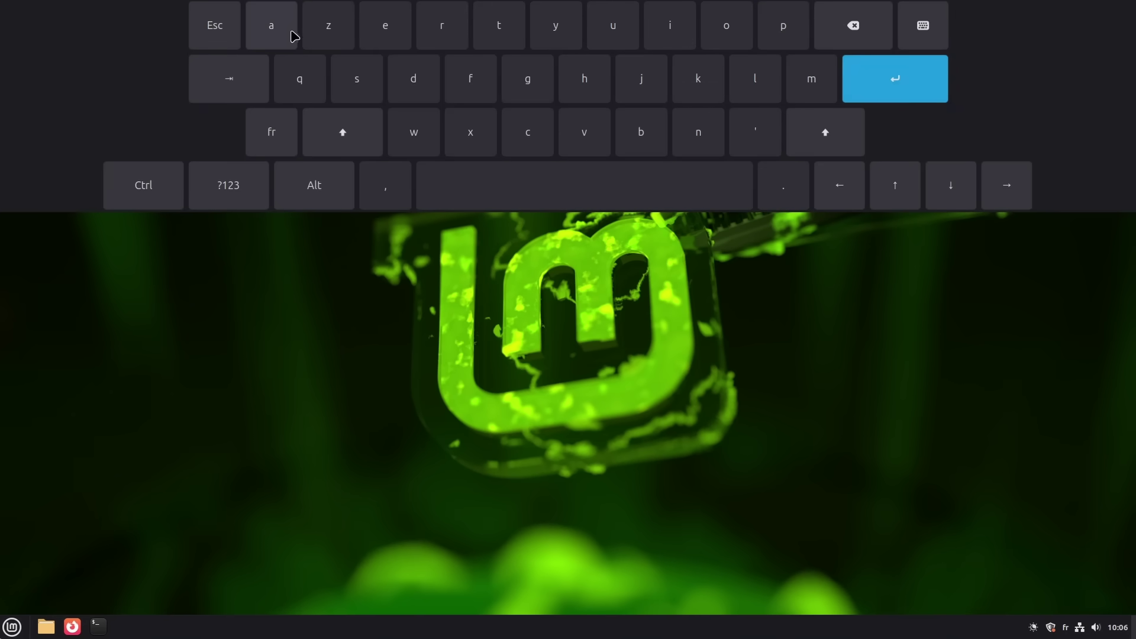
{"action": "key", "text": "super"}
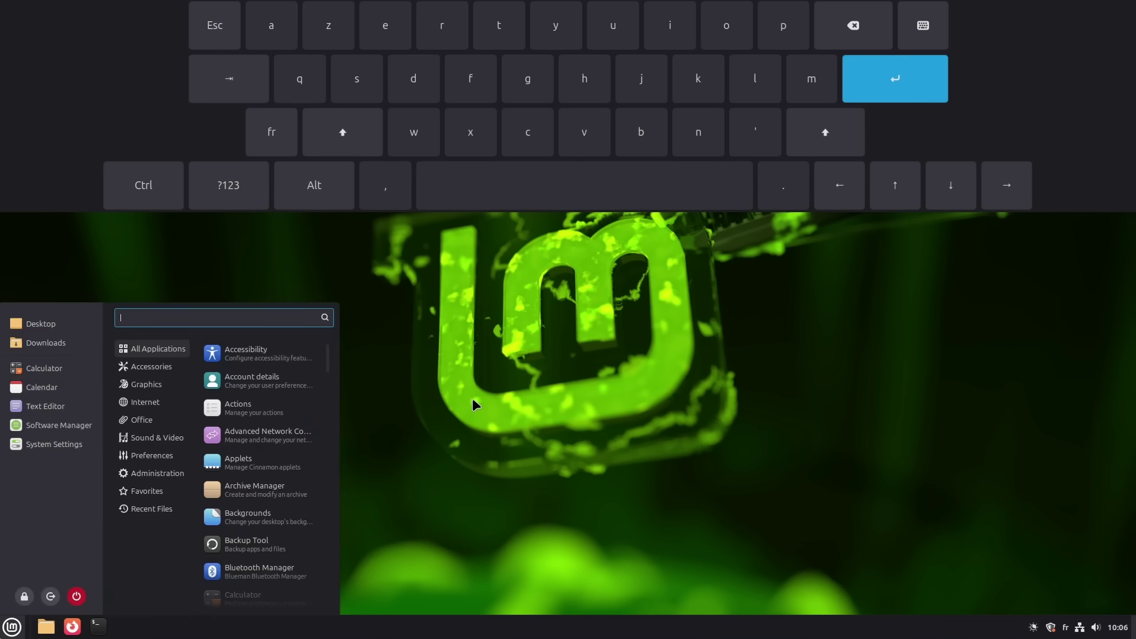
{"action": "type", "text": "onbo"}
{"action": "left_click", "coordinate": [246, 356]}
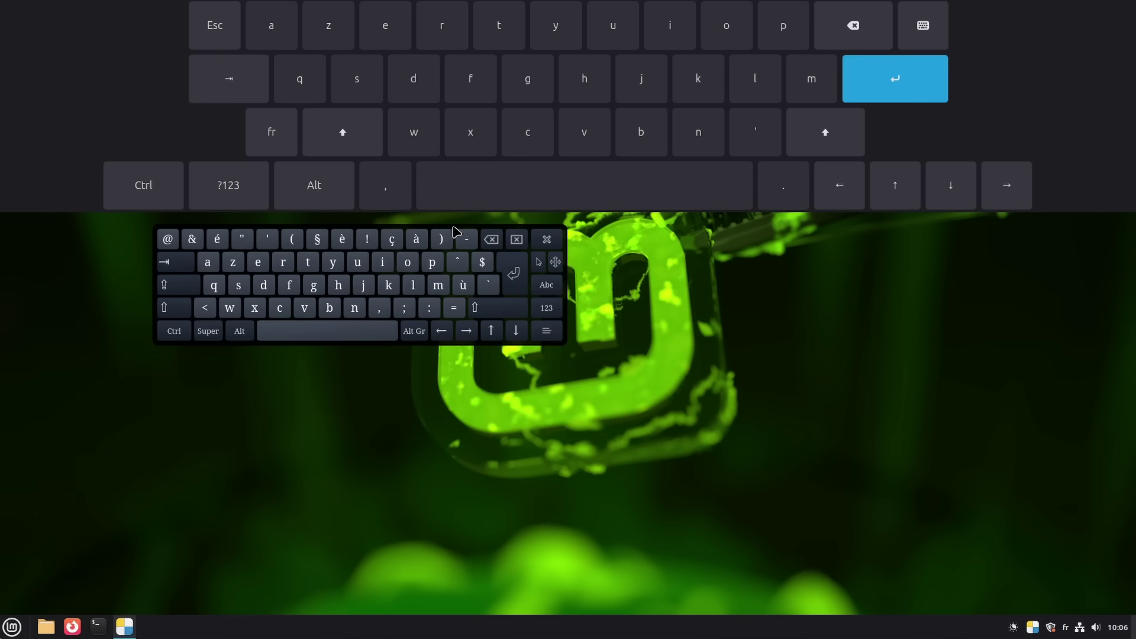
{"action": "left_click", "coordinate": [547, 240]}
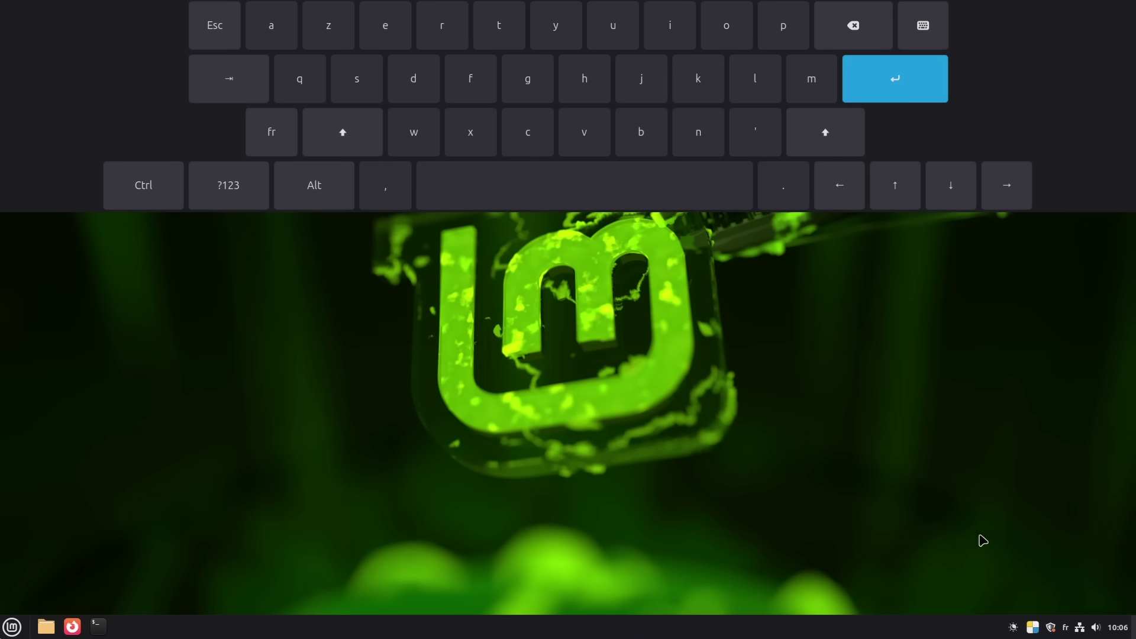
Glance at the layout switcher list, then launch Onboard again with 'onbo'.
{"action": "left_click", "coordinate": [1067, 625]}
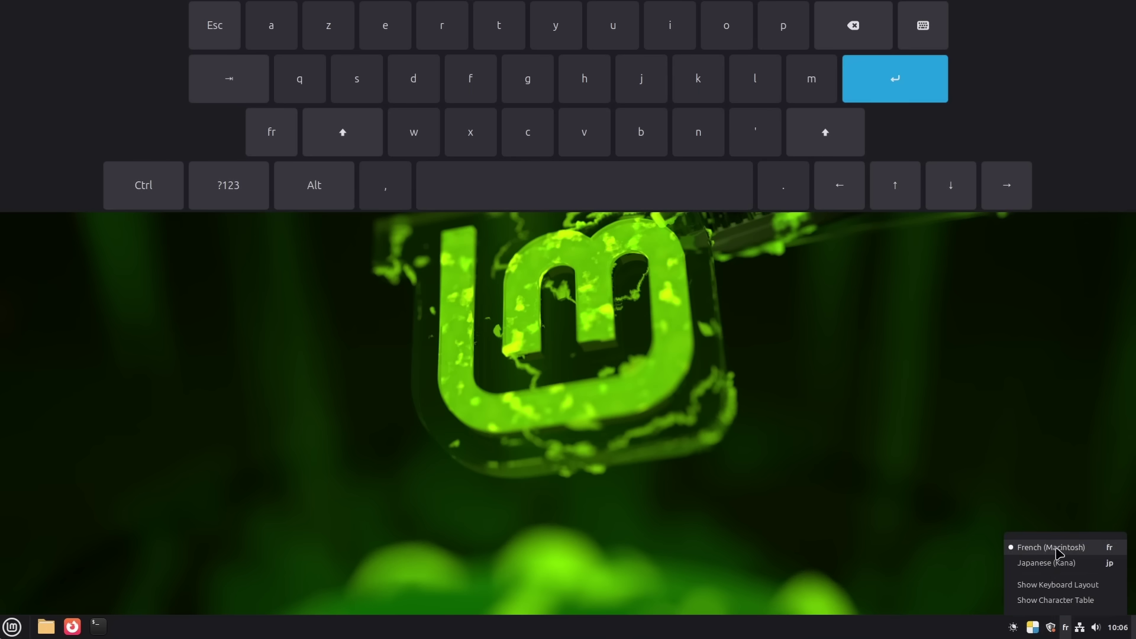
{"action": "left_click", "coordinate": [779, 358]}
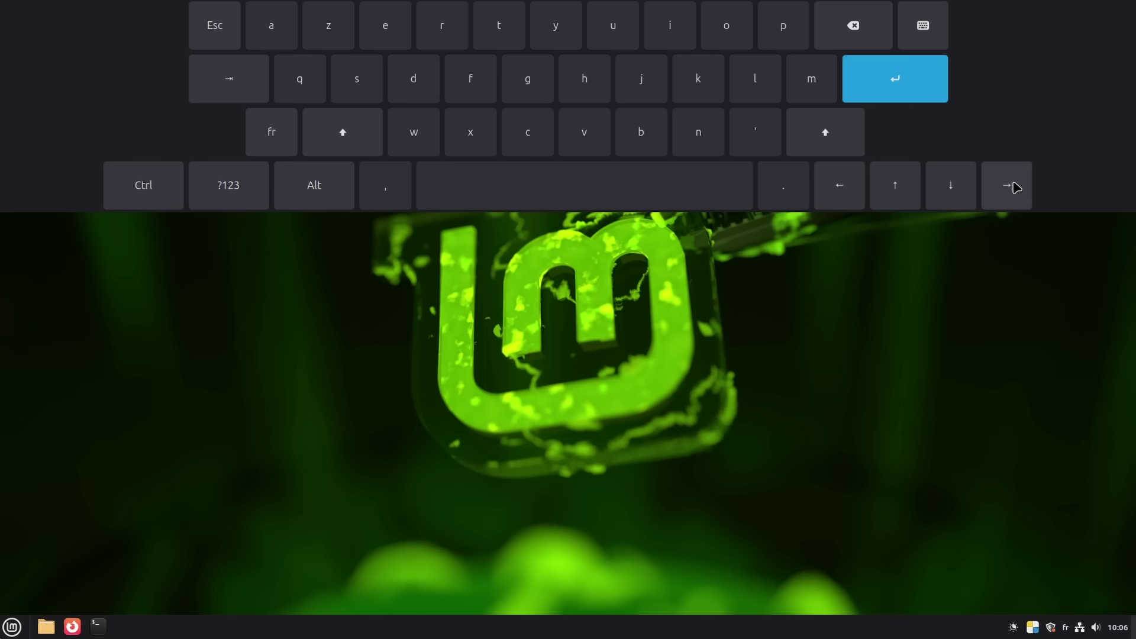
{"action": "key", "text": "super"}
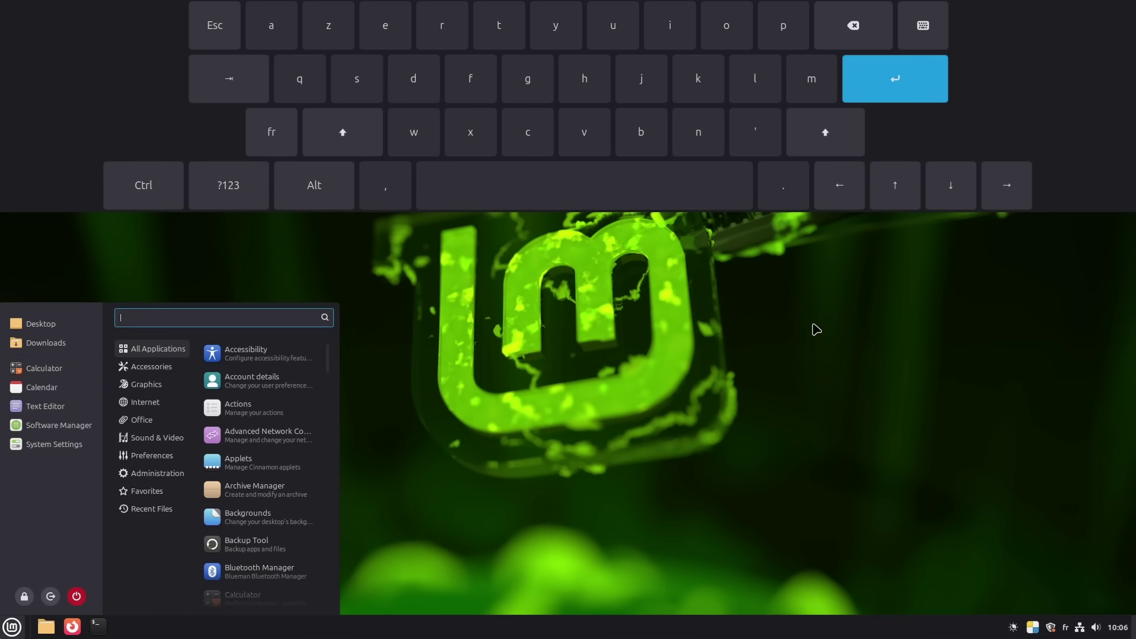
{"action": "type", "text": "onboar"}
{"action": "left_click", "coordinate": [268, 352]}
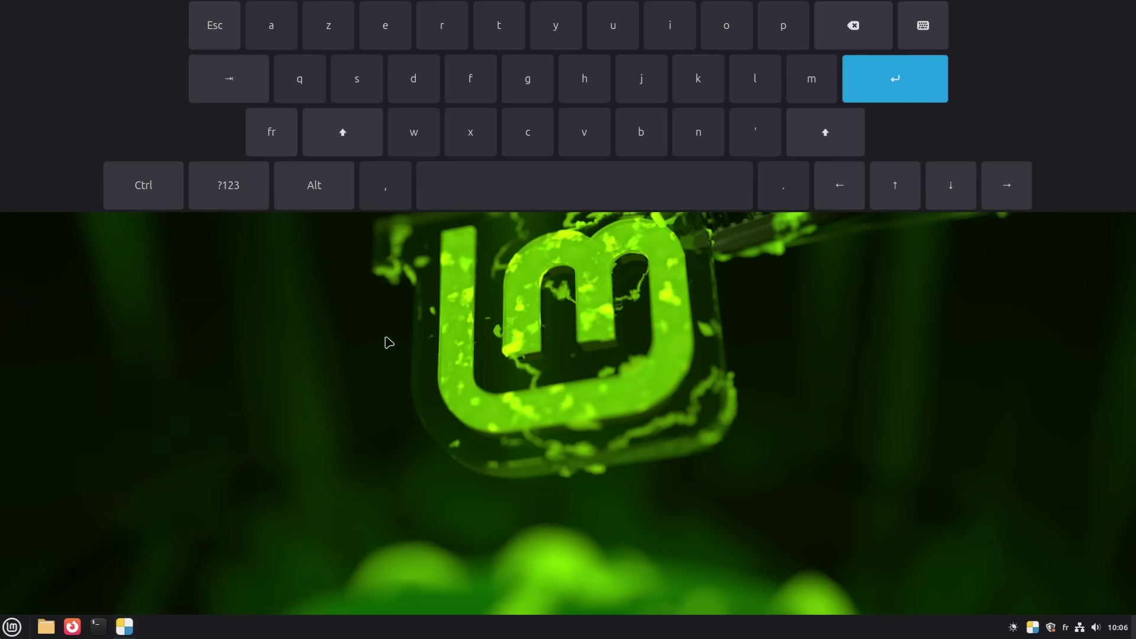
Make the Onboard keyboard taller and wider, then close it.
{"action": "left_click_drag", "start_coordinate": [358, 230], "coordinate": [385, 159]}
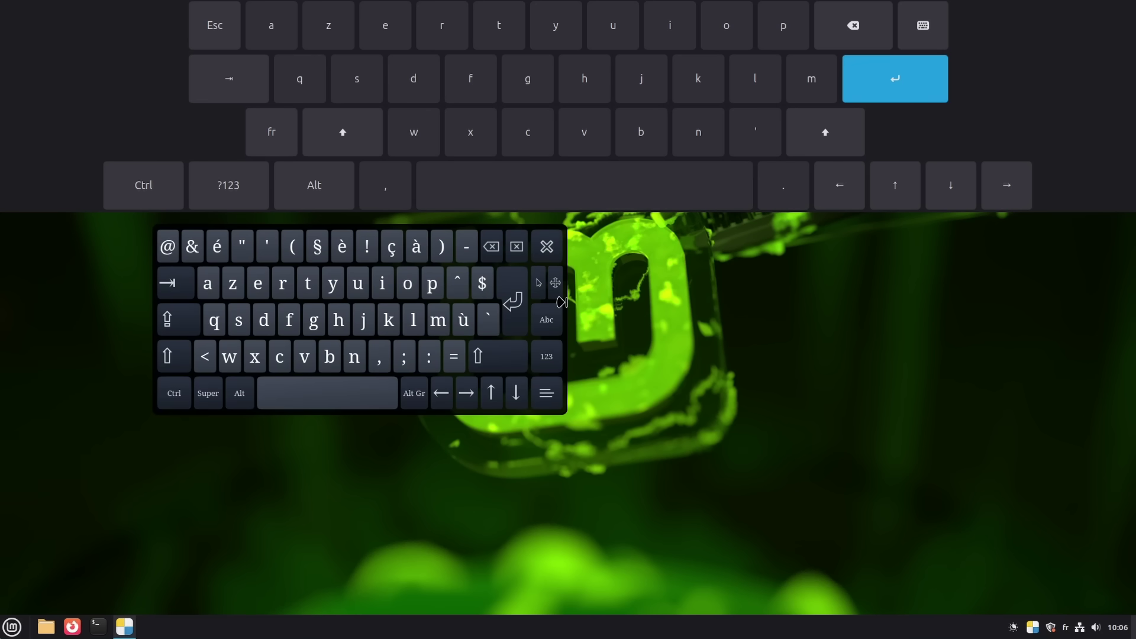
{"action": "left_click_drag", "start_coordinate": [562, 303], "coordinate": [672, 303]}
{"action": "left_click", "coordinate": [649, 250]}
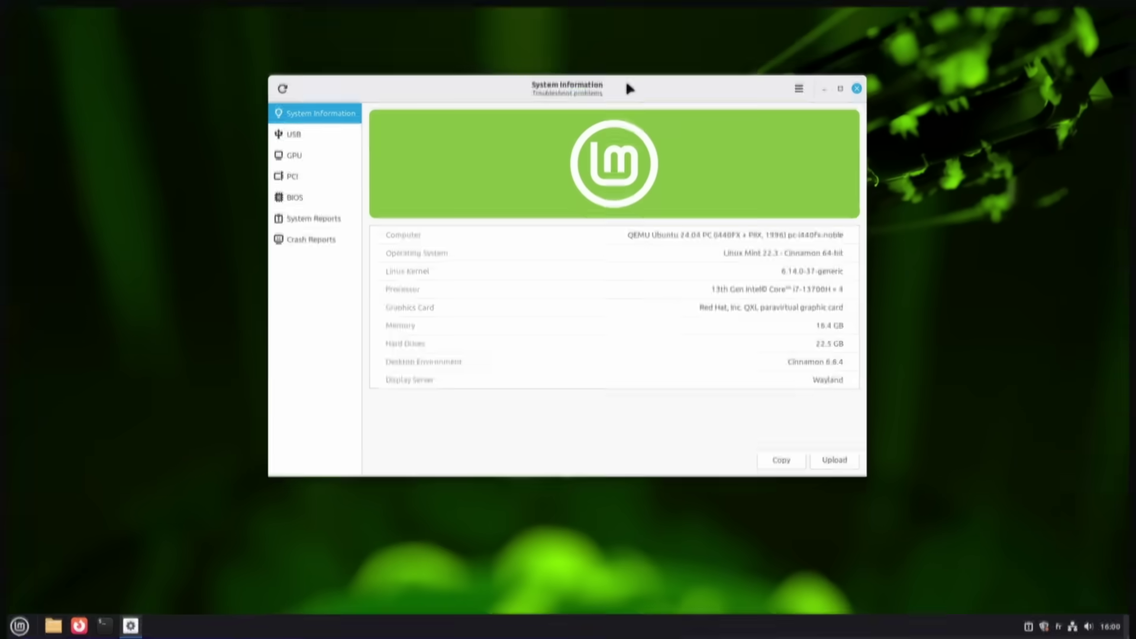
Reposition System Information and select, then deselect, the Wayland display server value.
{"action": "left_click_drag", "start_coordinate": [628, 77], "coordinate": [632, 86]}
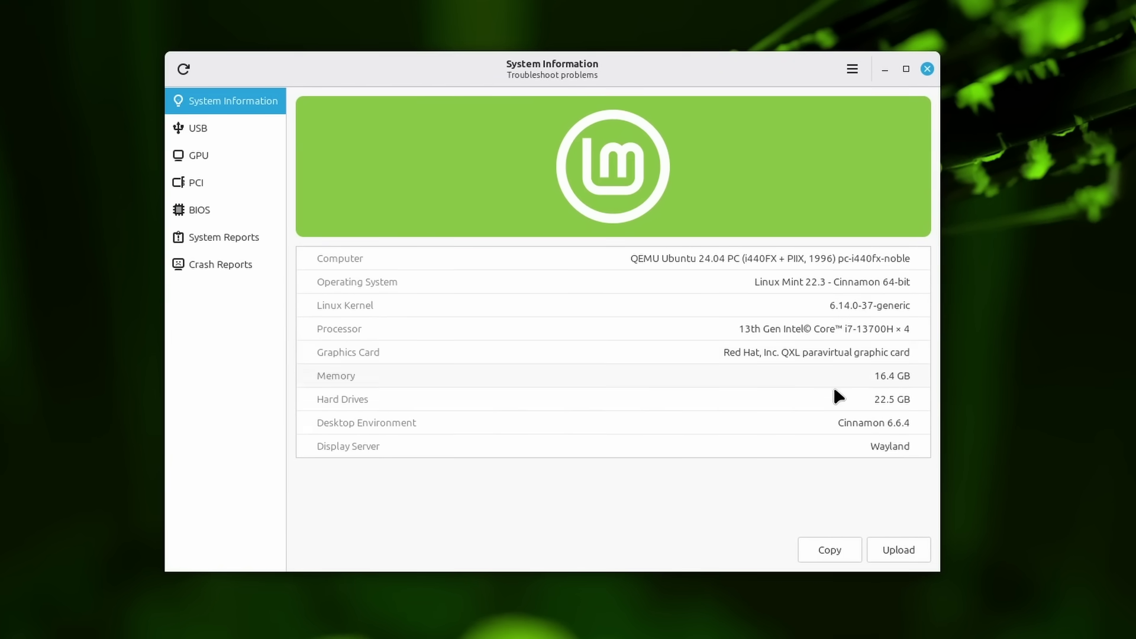
{"action": "left_click_drag", "start_coordinate": [900, 446], "coordinate": [927, 445]}
{"action": "left_click", "coordinate": [903, 447]}
View the USB, GPU, PCI and BIOS/motherboard pages, ending on System Reports.
{"action": "left_click", "coordinate": [197, 133]}
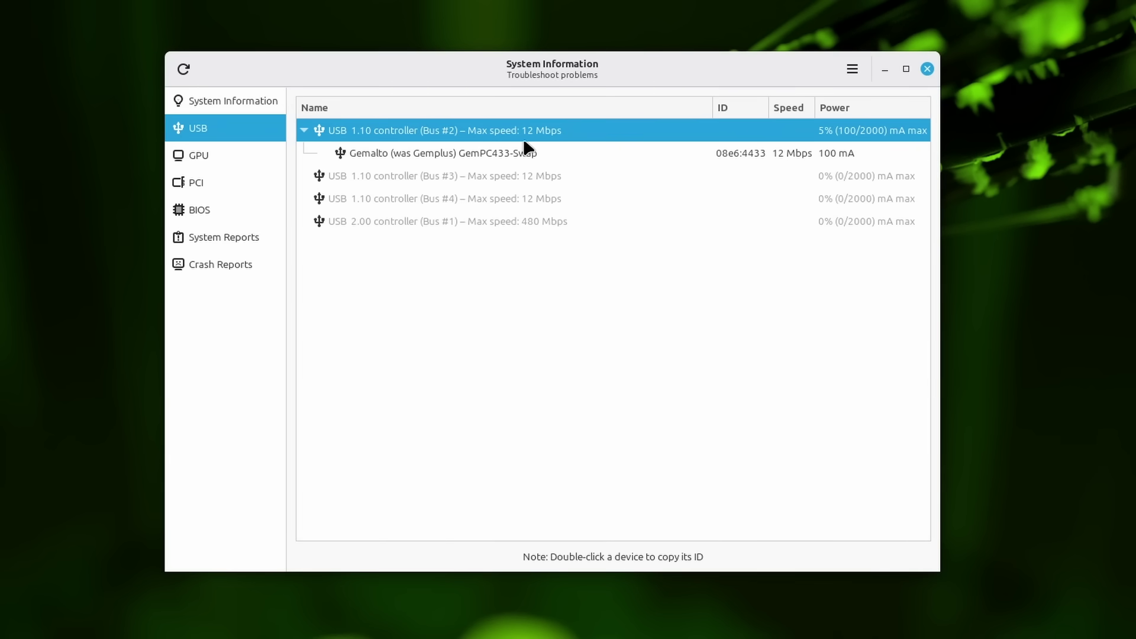
{"action": "left_click", "coordinate": [229, 158]}
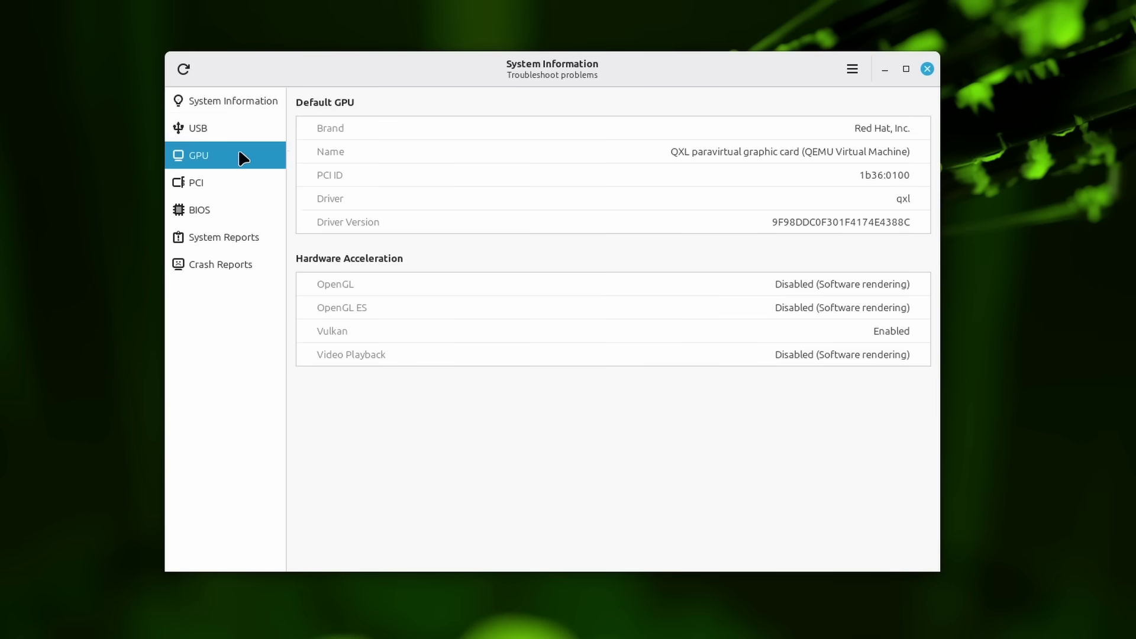
{"action": "left_click", "coordinate": [222, 179]}
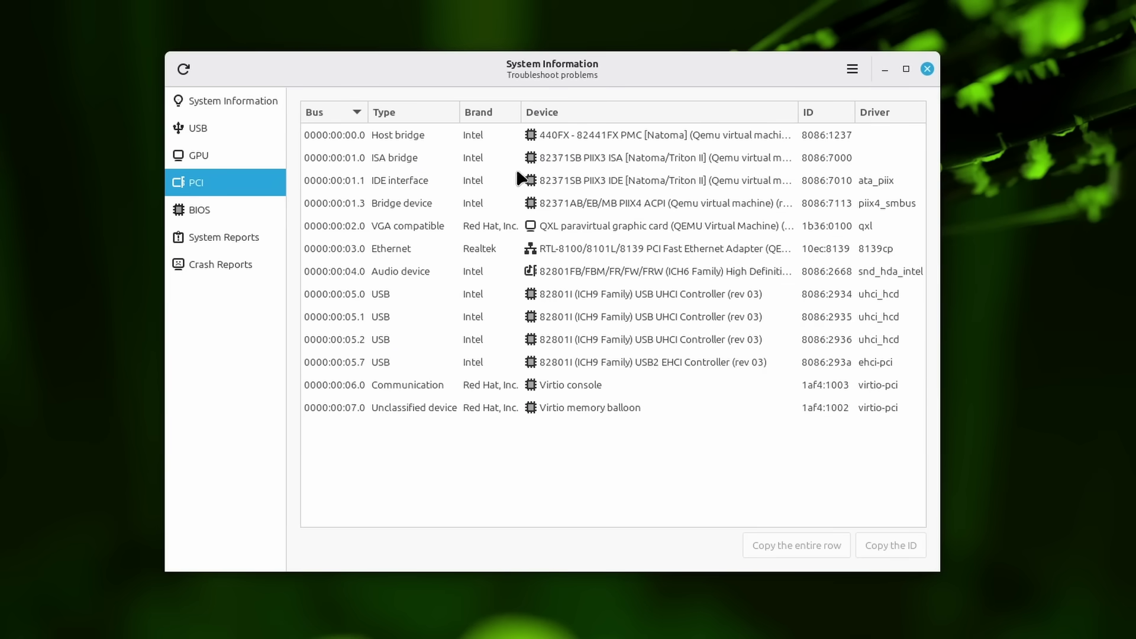
{"action": "left_click", "coordinate": [217, 212]}
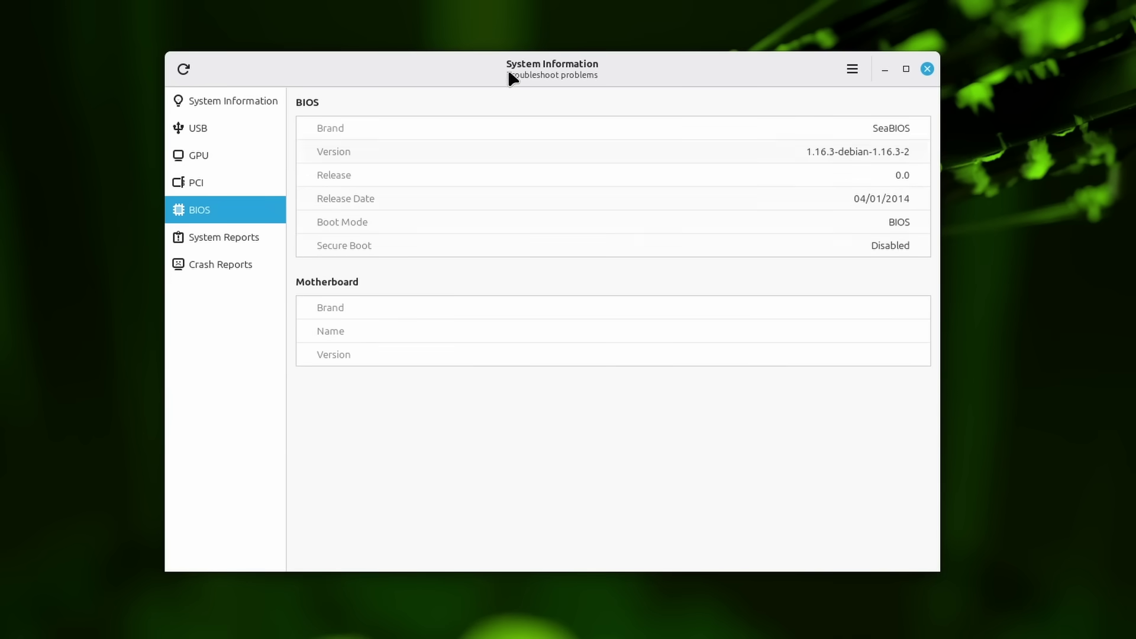
{"action": "left_click_drag", "start_coordinate": [532, 59], "coordinate": [525, 70]}
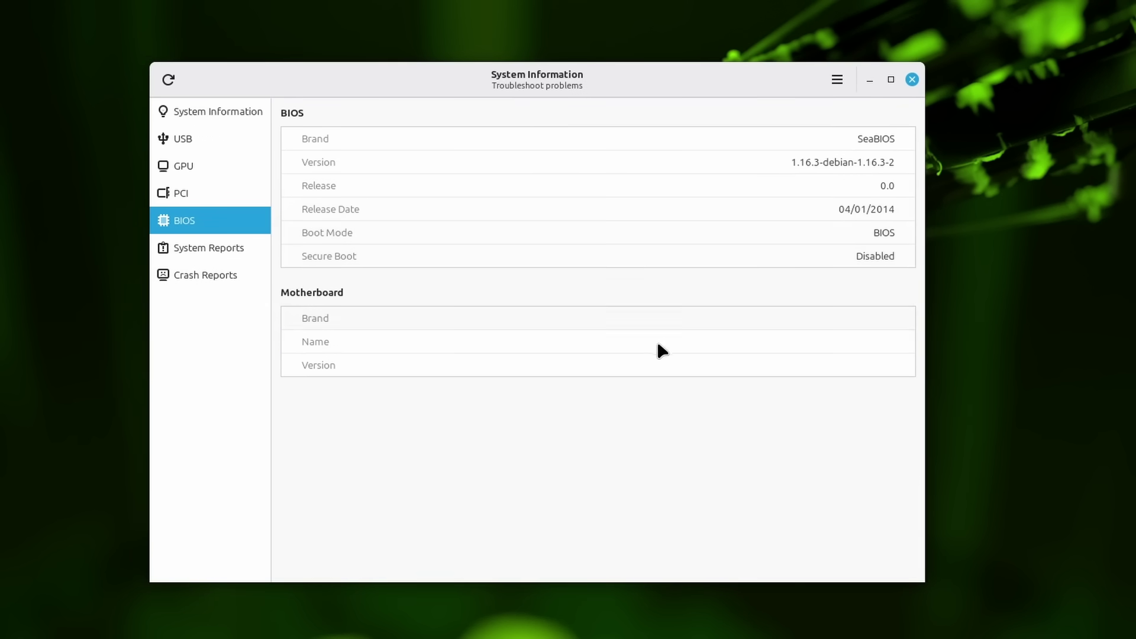
{"action": "left_click", "coordinate": [236, 253]}
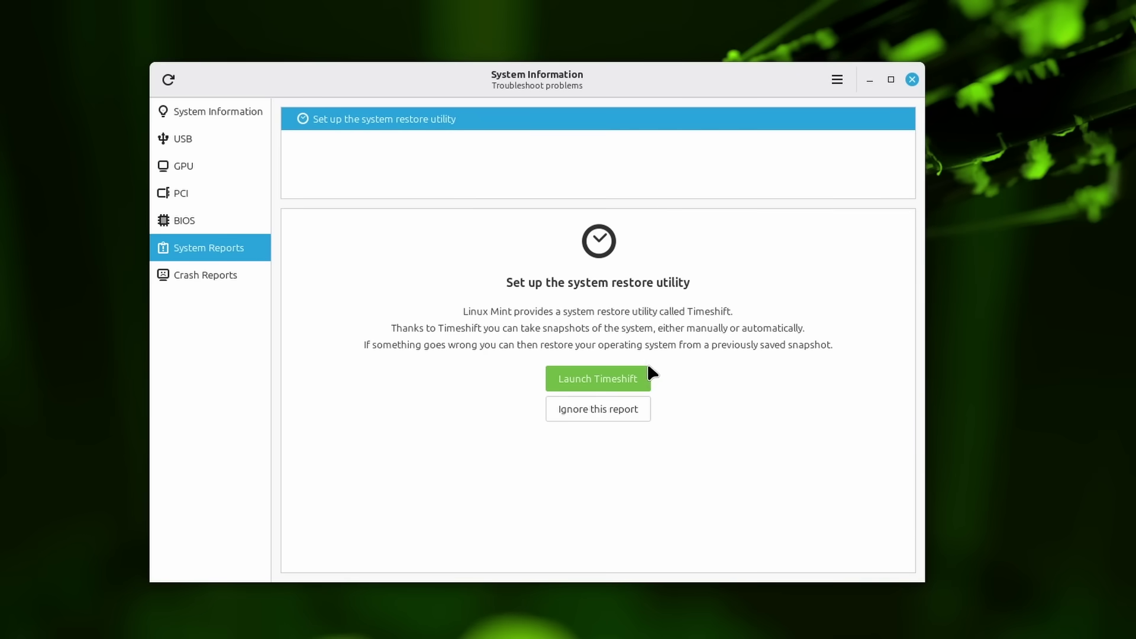
View the Crash Reports page, then open and close the application's main menu.
{"action": "left_click", "coordinate": [218, 280]}
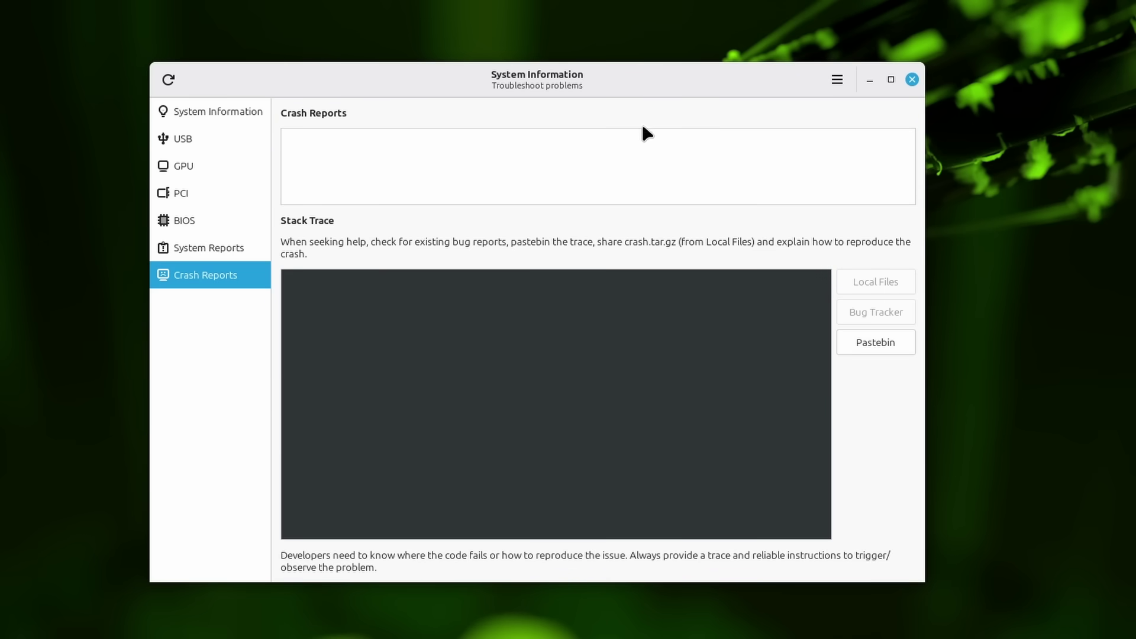
{"action": "left_click_drag", "start_coordinate": [599, 88], "coordinate": [606, 87]}
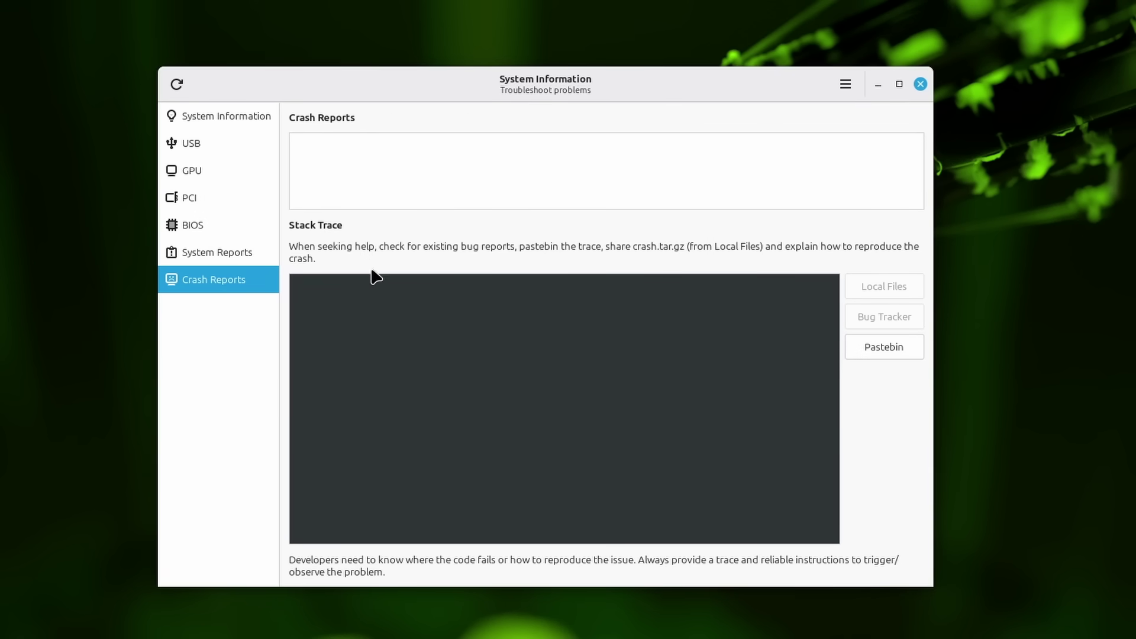
{"action": "left_click", "coordinate": [846, 84]}
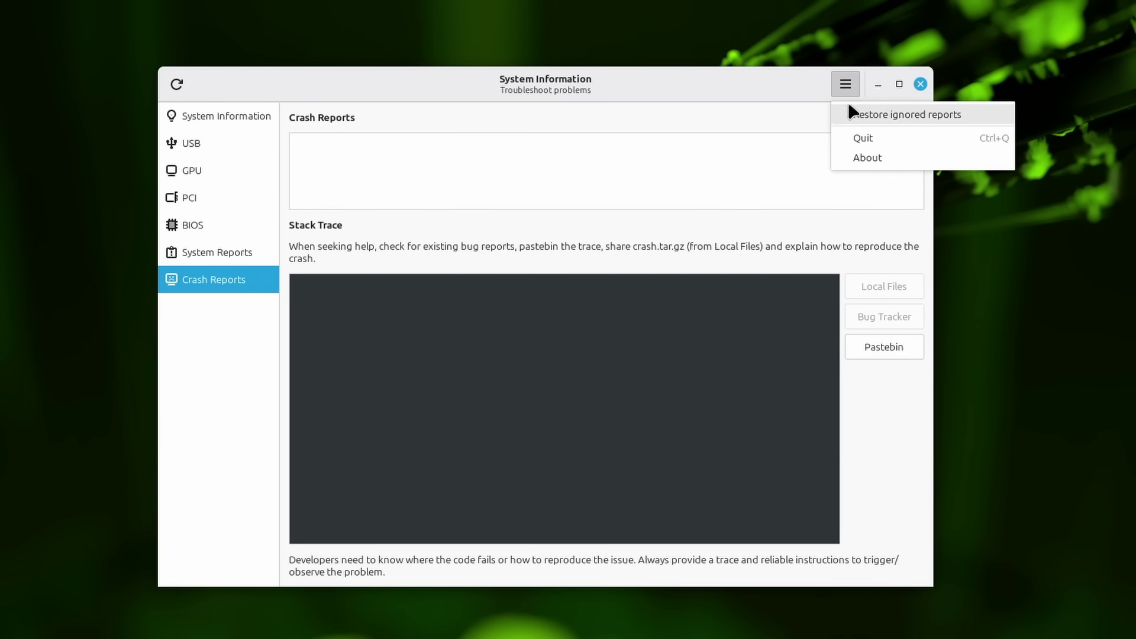
{"action": "left_click", "coordinate": [847, 91]}
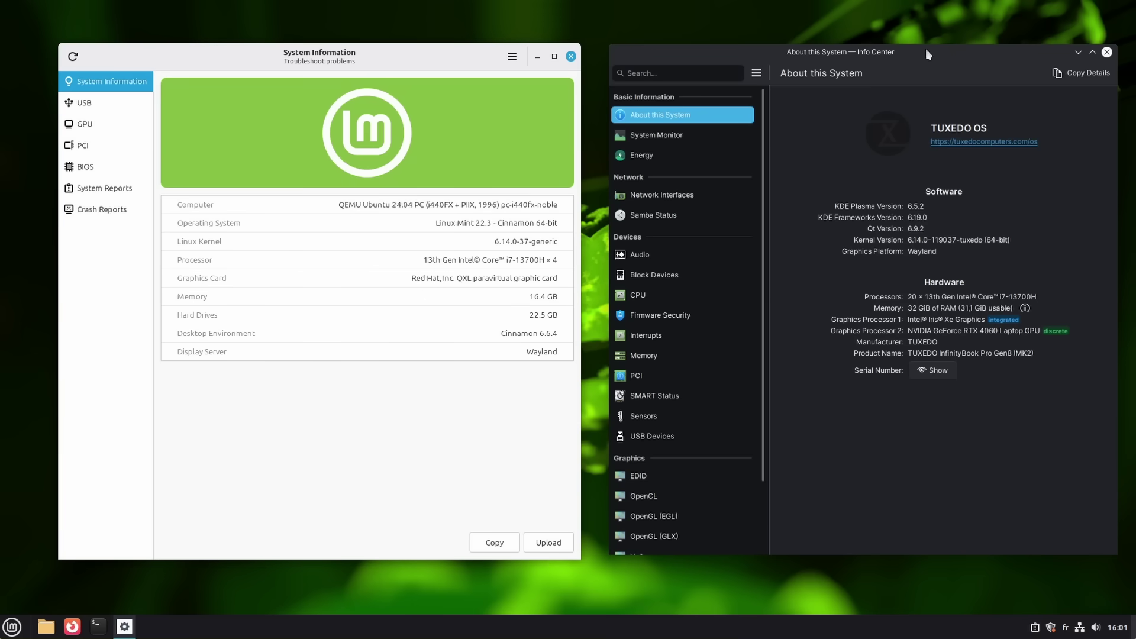
View Info Center's Firmware Security, Interrupts and CPU pages, selecting and deselecting the CPU text.
{"action": "left_click_drag", "start_coordinate": [874, 55], "coordinate": [869, 50]}
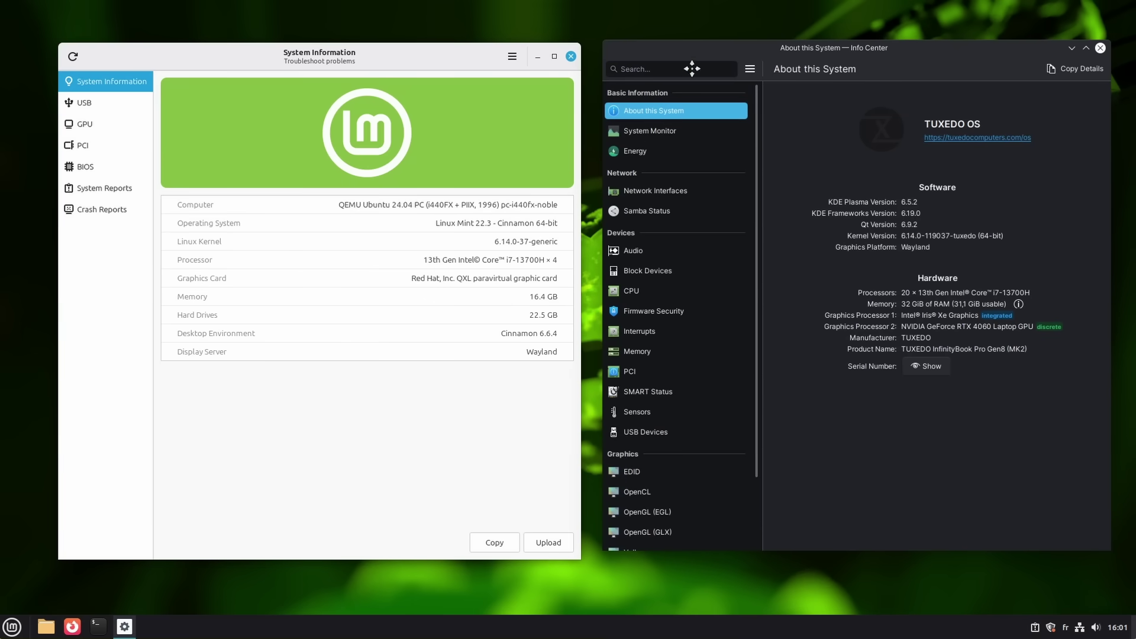
{"action": "scroll", "coordinate": [713, 270], "scroll_direction": "down", "scroll_amount": 2}
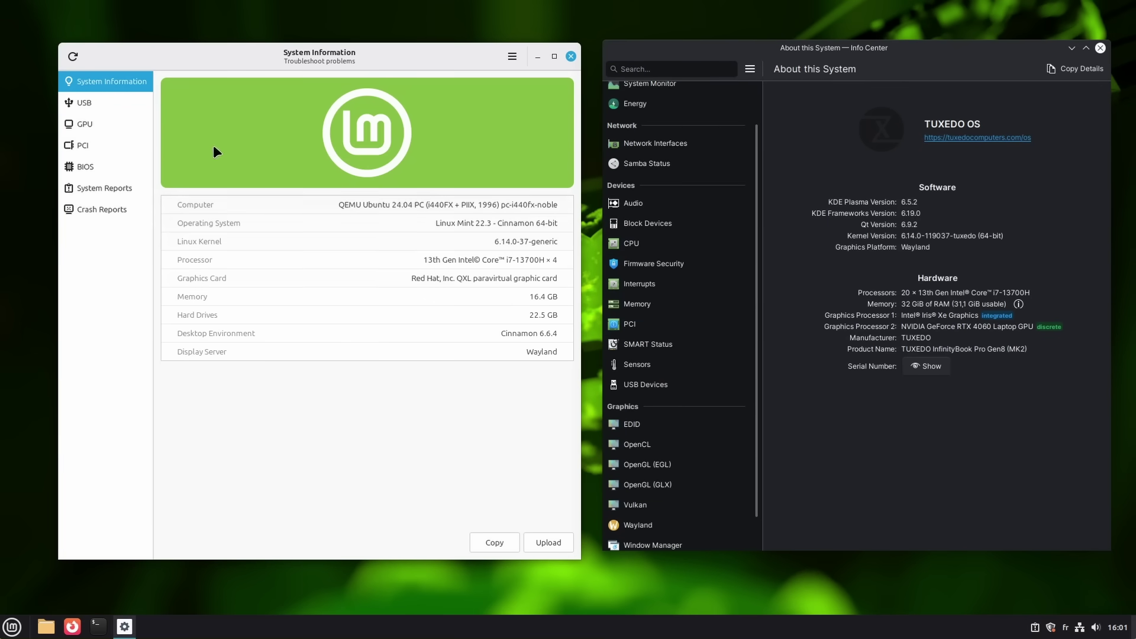
{"action": "left_click", "coordinate": [681, 264]}
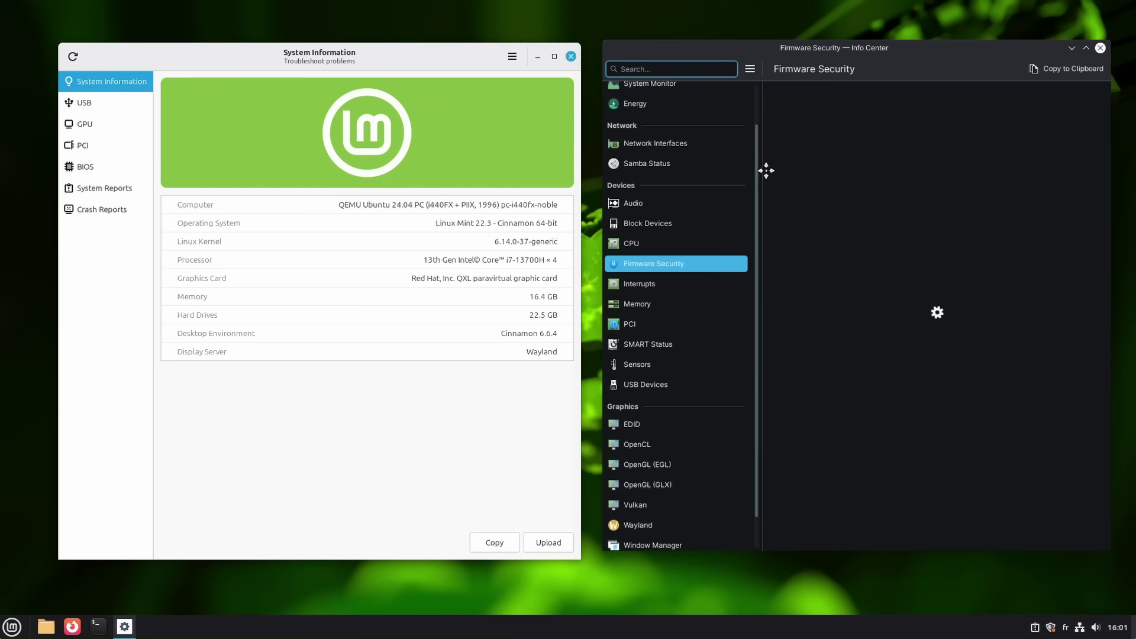
{"action": "left_click", "coordinate": [666, 287]}
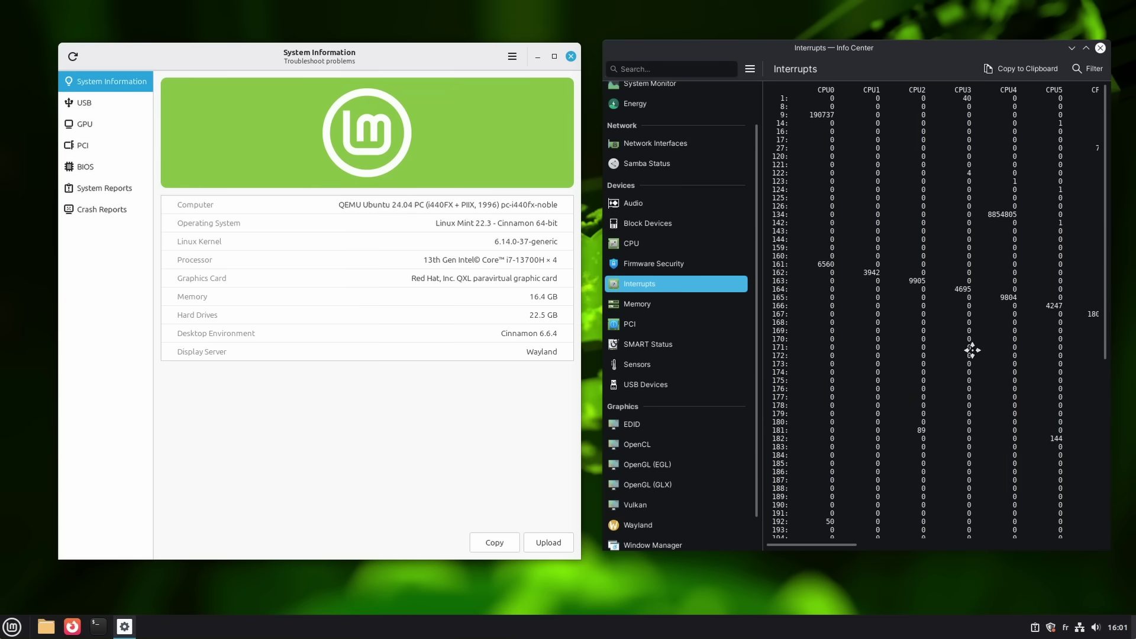
{"action": "left_click", "coordinate": [645, 244]}
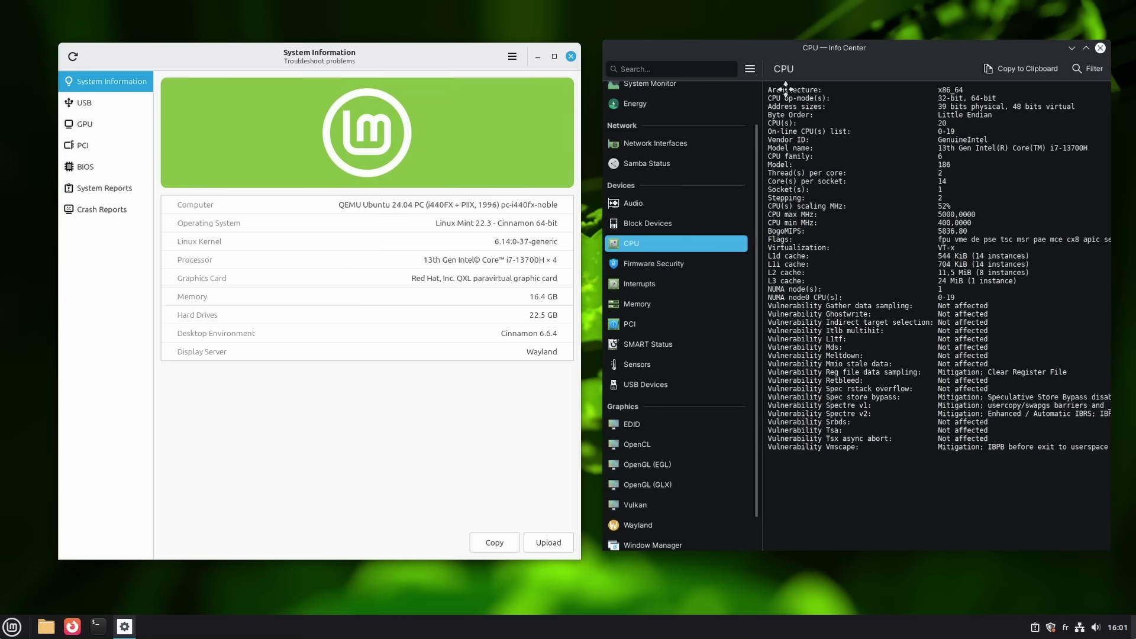
{"action": "left_click_drag", "start_coordinate": [785, 90], "coordinate": [1057, 461]}
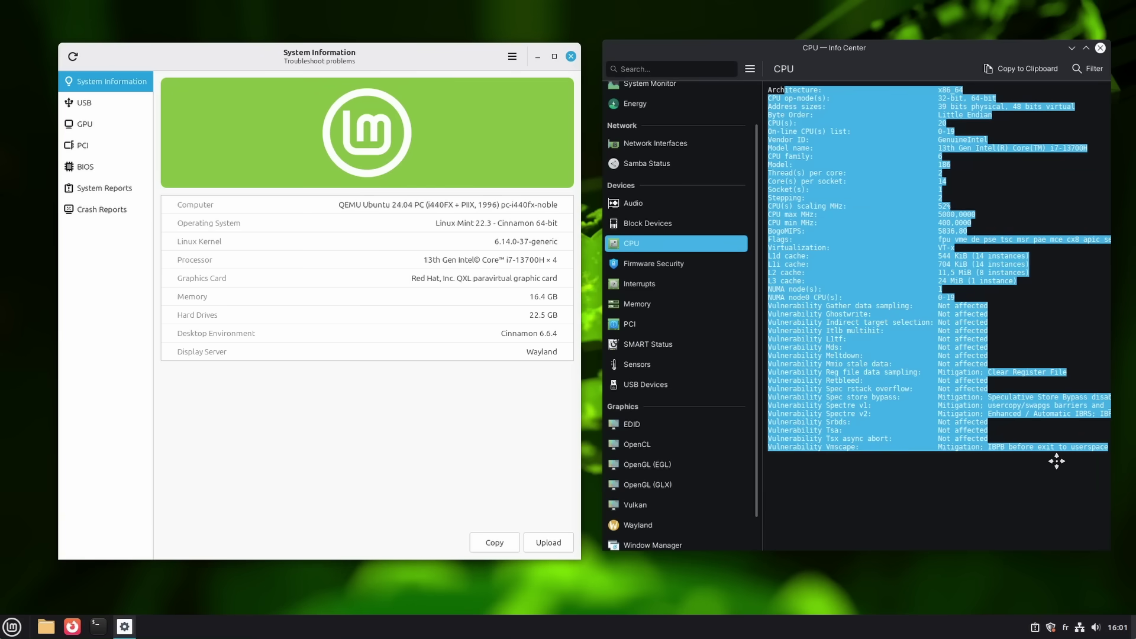
{"action": "left_click", "coordinate": [992, 458]}
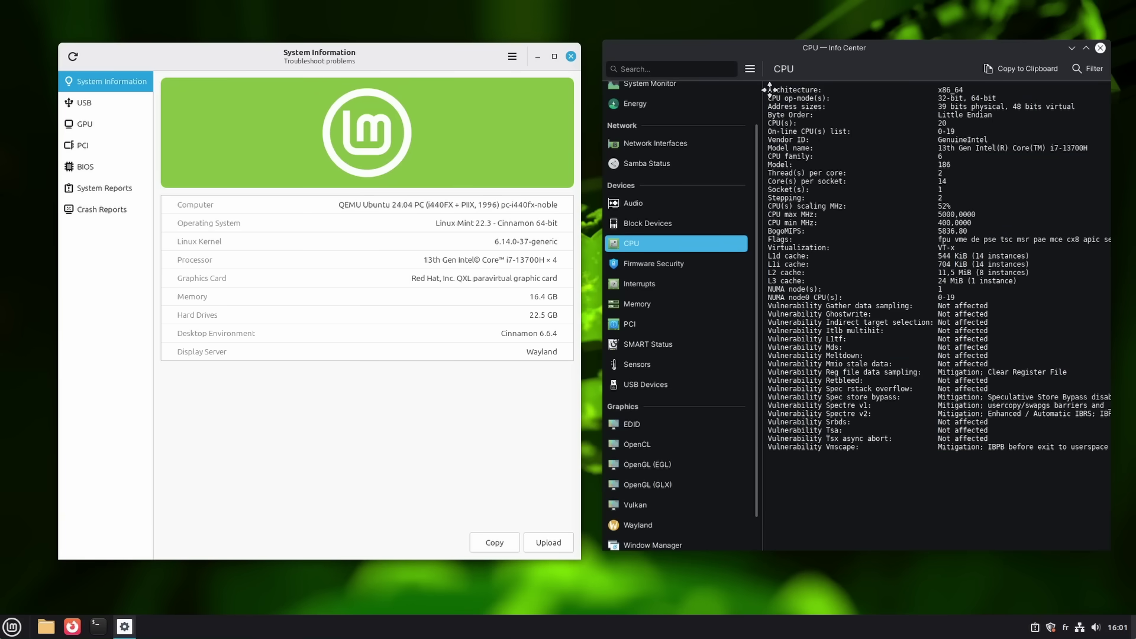
{"action": "left_click_drag", "start_coordinate": [770, 90], "coordinate": [1051, 432]}
{"action": "left_click", "coordinate": [1051, 432]}
View Block Devices, Audio and the USB Devices tree, plus System Information's USB controllers.
{"action": "left_click", "coordinate": [646, 223]}
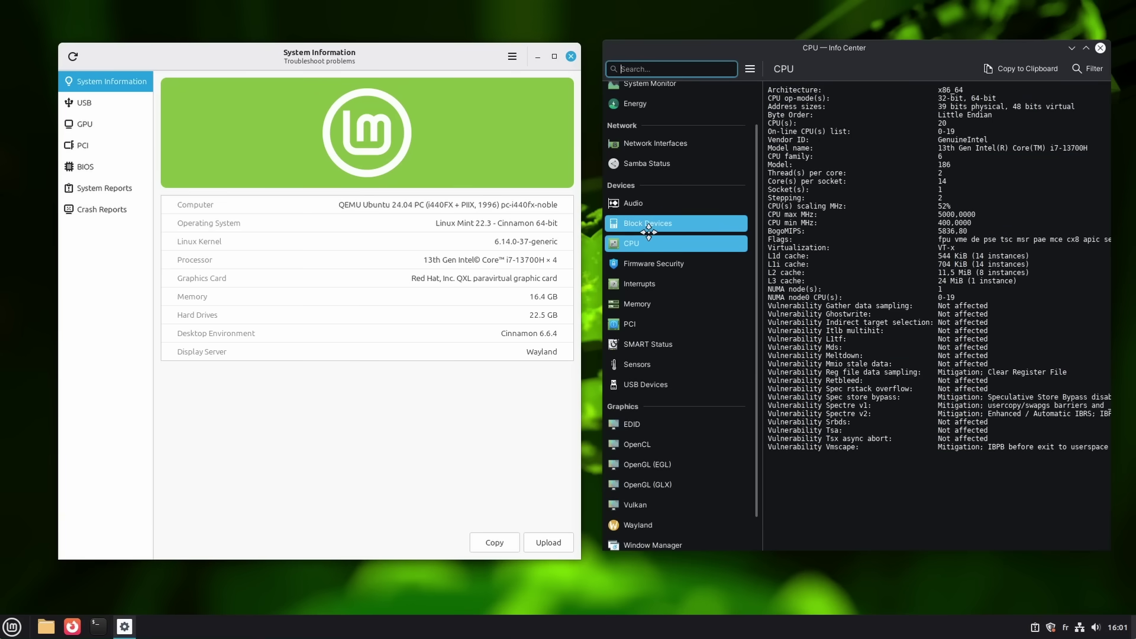
{"action": "left_click", "coordinate": [684, 203]}
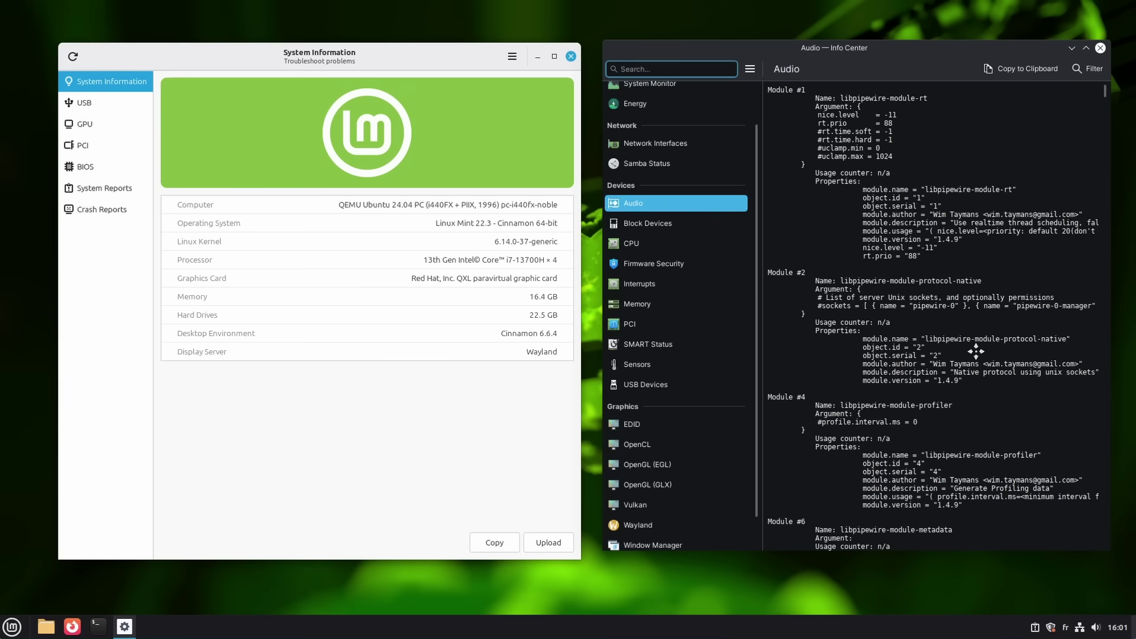
{"action": "scroll", "coordinate": [976, 352], "scroll_direction": "down", "scroll_amount": 10}
{"action": "left_click", "coordinate": [663, 385]}
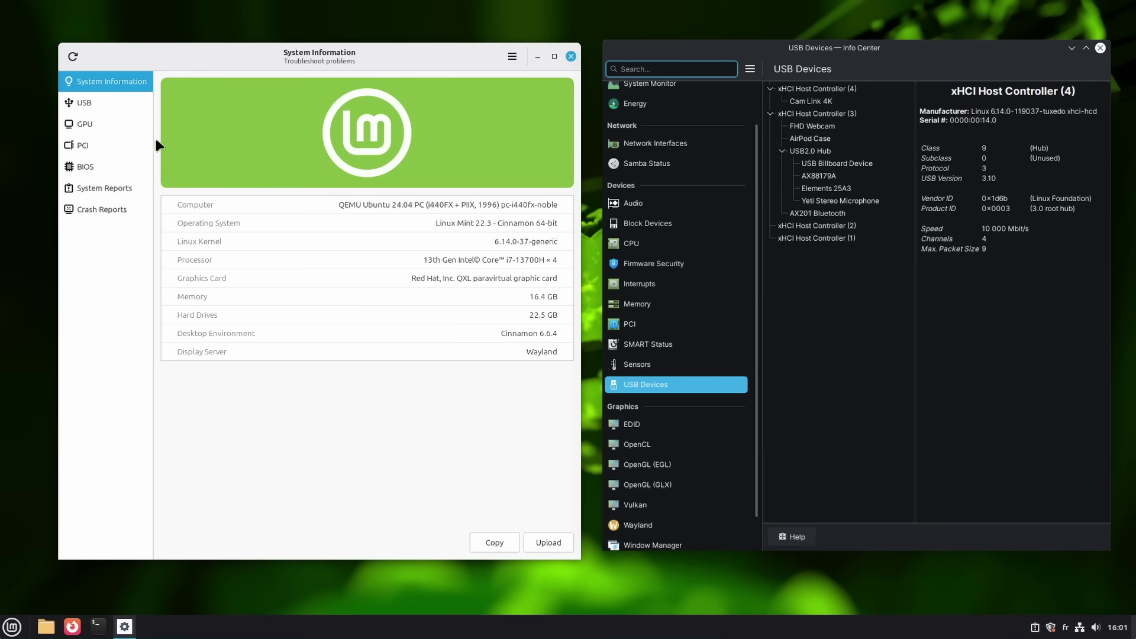
{"action": "left_click", "coordinate": [101, 103]}
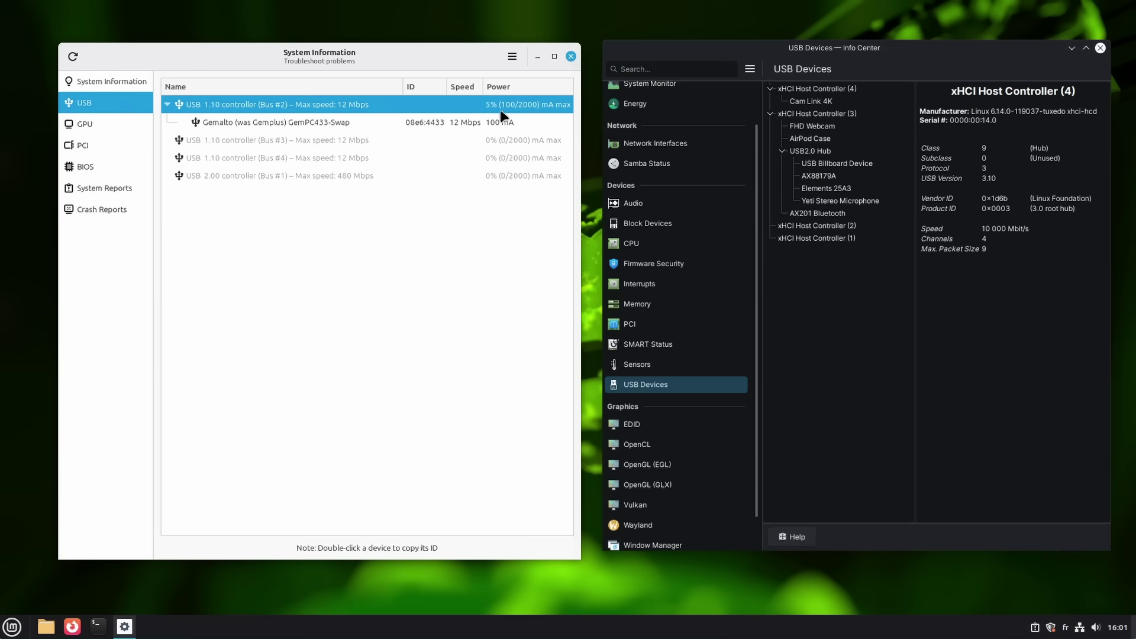
View Info Center's EDID and OpenCL reports, then System Information's GPU and PCI pages.
{"action": "left_click", "coordinate": [663, 421]}
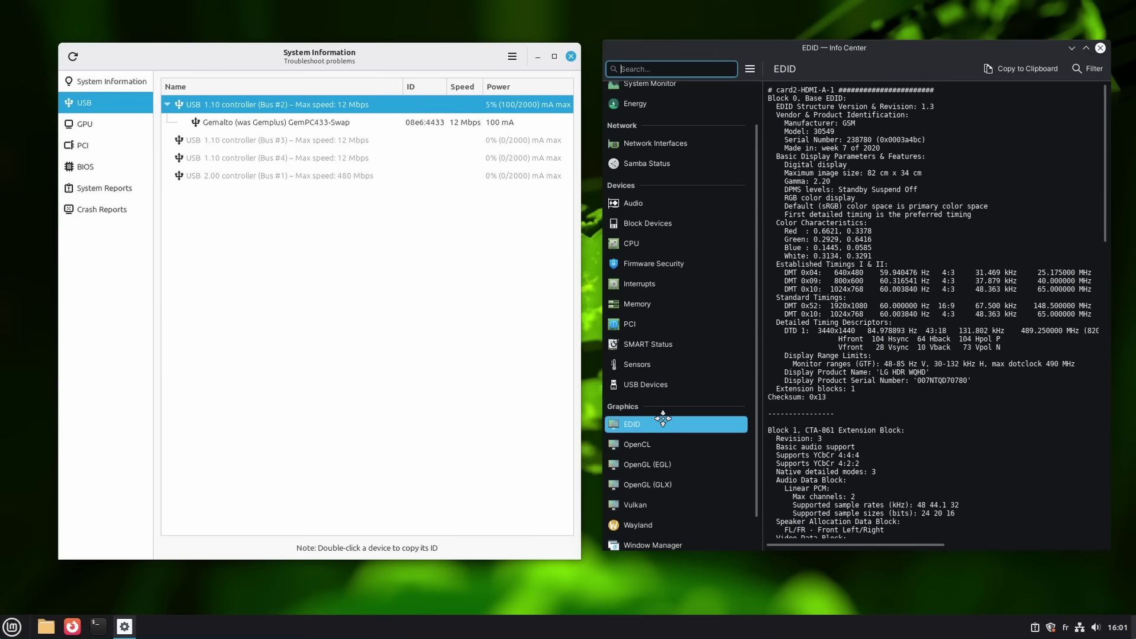
{"action": "left_click", "coordinate": [648, 445]}
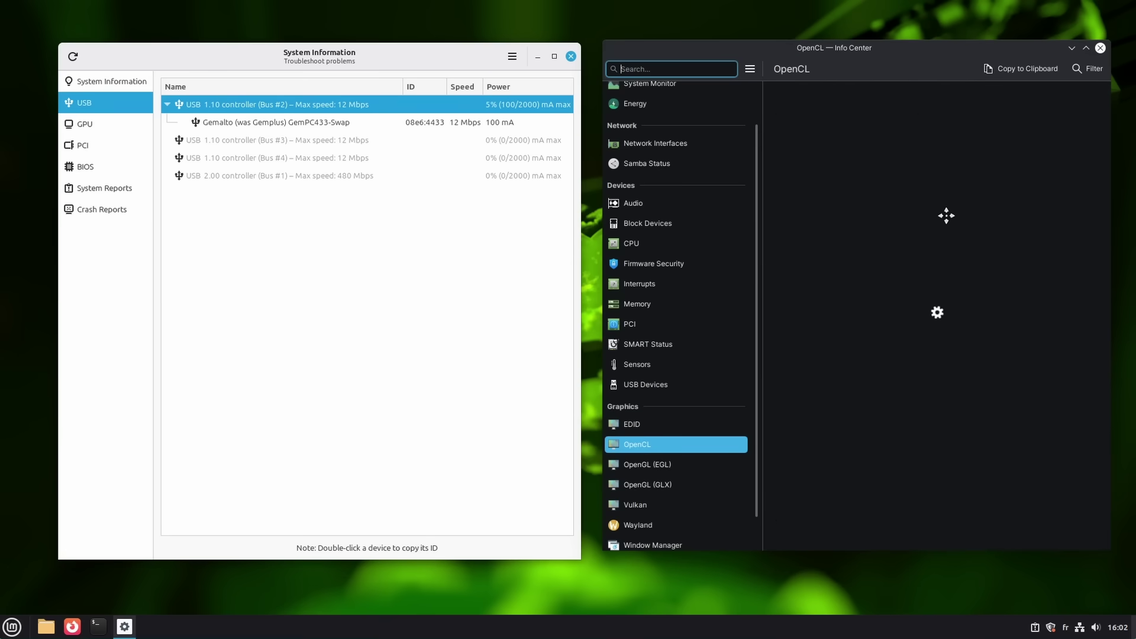
{"action": "left_click", "coordinate": [104, 127]}
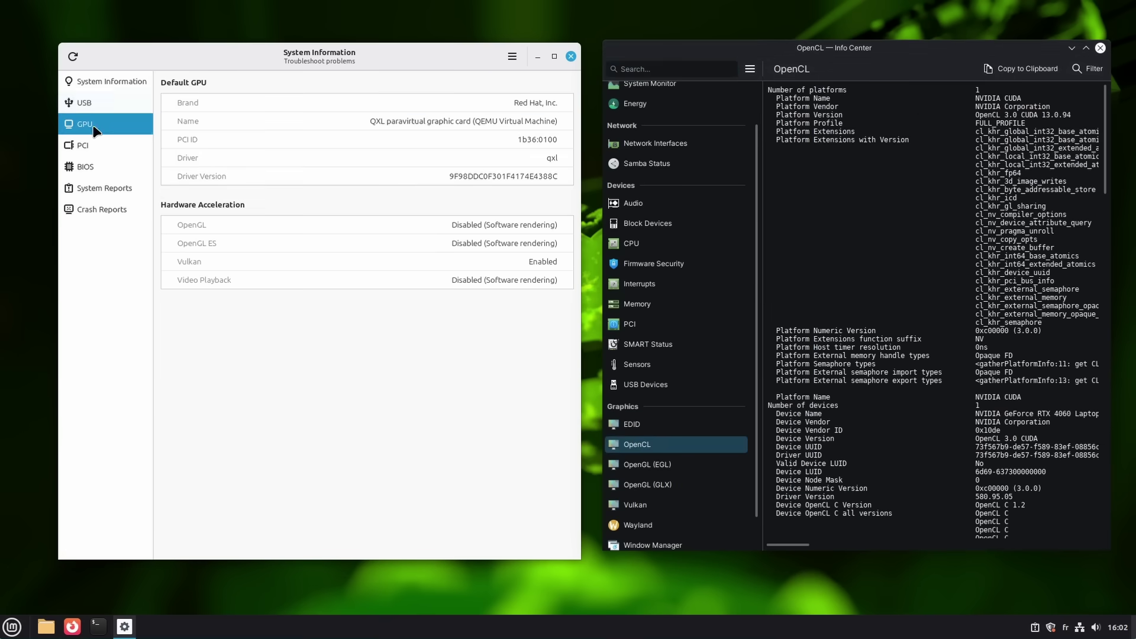
{"action": "key", "text": "Down"}
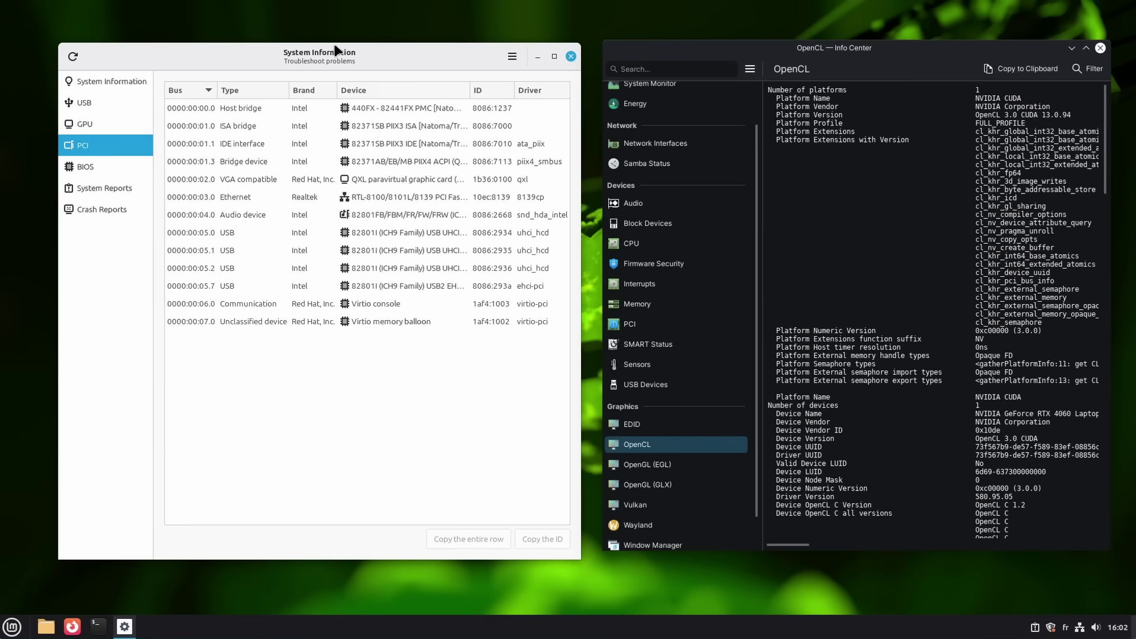
{"action": "left_click_drag", "start_coordinate": [335, 55], "coordinate": [331, 53]}
Read the OpenCL platform details and the OpenGL (EGL) report in Info Center.
{"action": "left_click", "coordinate": [851, 57]}
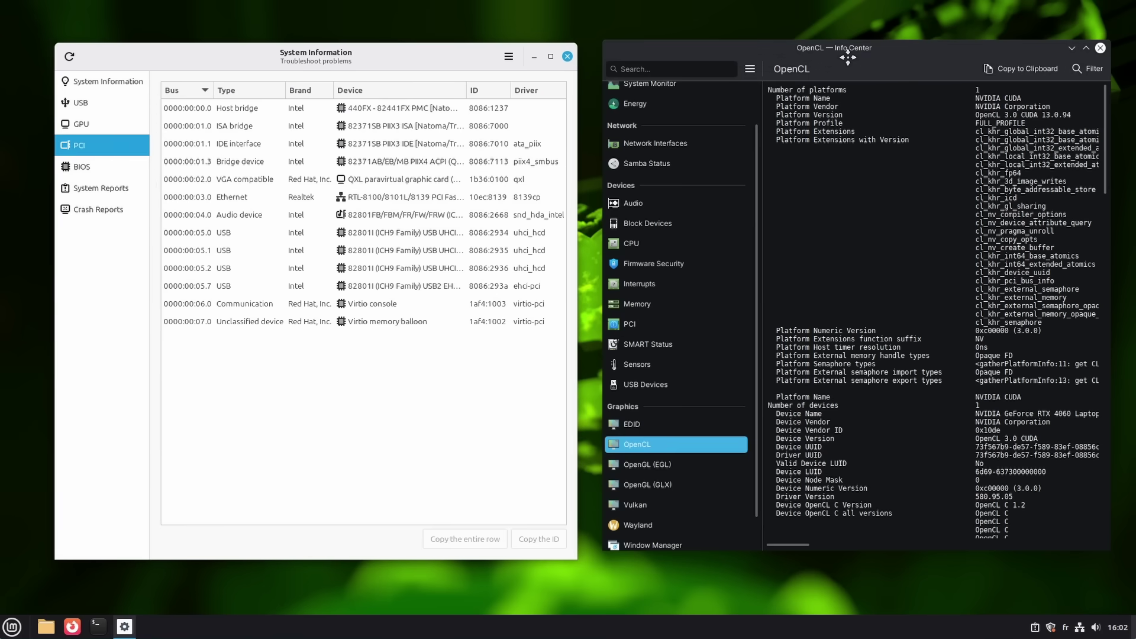
{"action": "scroll", "coordinate": [1076, 279], "scroll_direction": "down", "scroll_amount": 20}
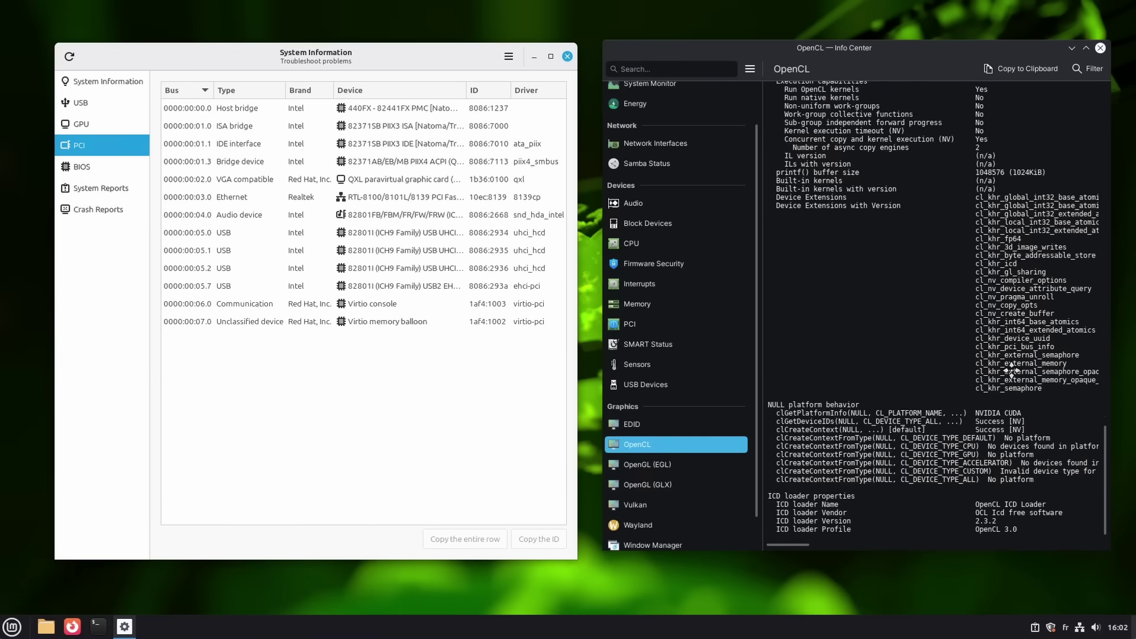
{"action": "scroll", "coordinate": [983, 319], "scroll_direction": "up", "scroll_amount": 20}
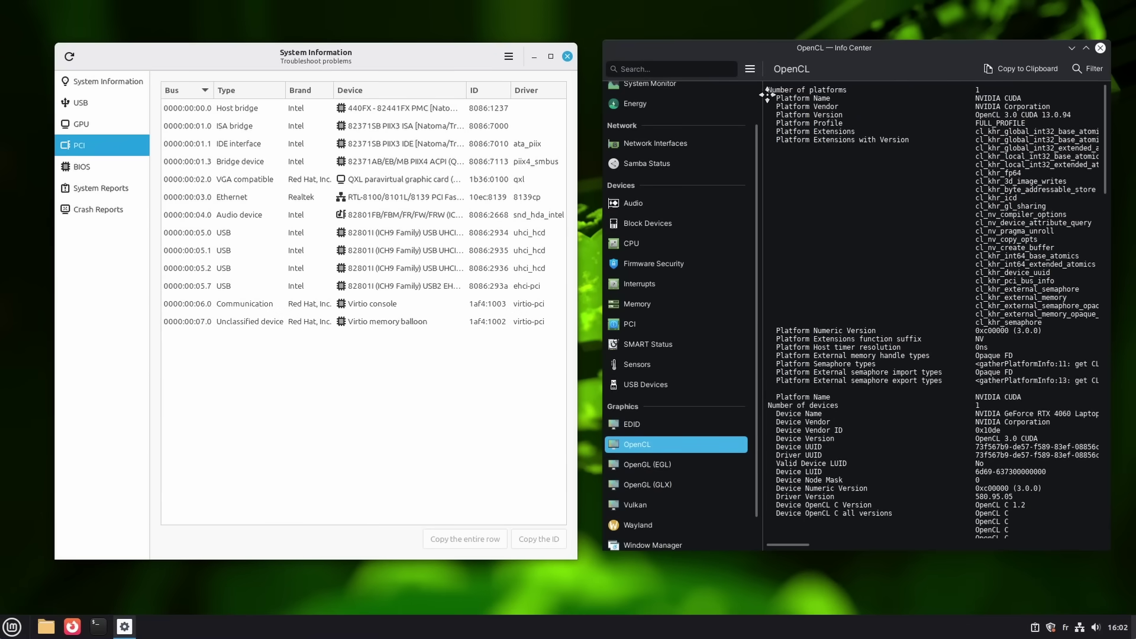
{"action": "left_click_drag", "start_coordinate": [768, 92], "coordinate": [1028, 466]}
{"action": "left_click", "coordinate": [1029, 466]}
{"action": "scroll", "coordinate": [684, 396], "scroll_direction": "down", "scroll_amount": 1}
{"action": "left_click", "coordinate": [676, 429]}
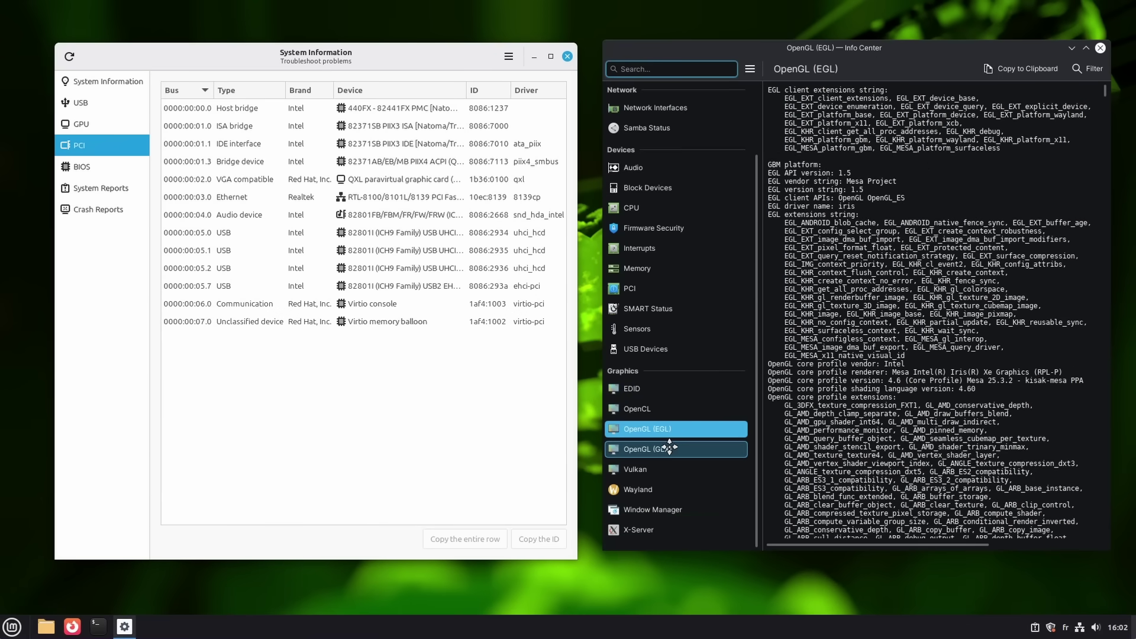
{"action": "scroll", "coordinate": [816, 180], "scroll_direction": "down", "scroll_amount": 20}
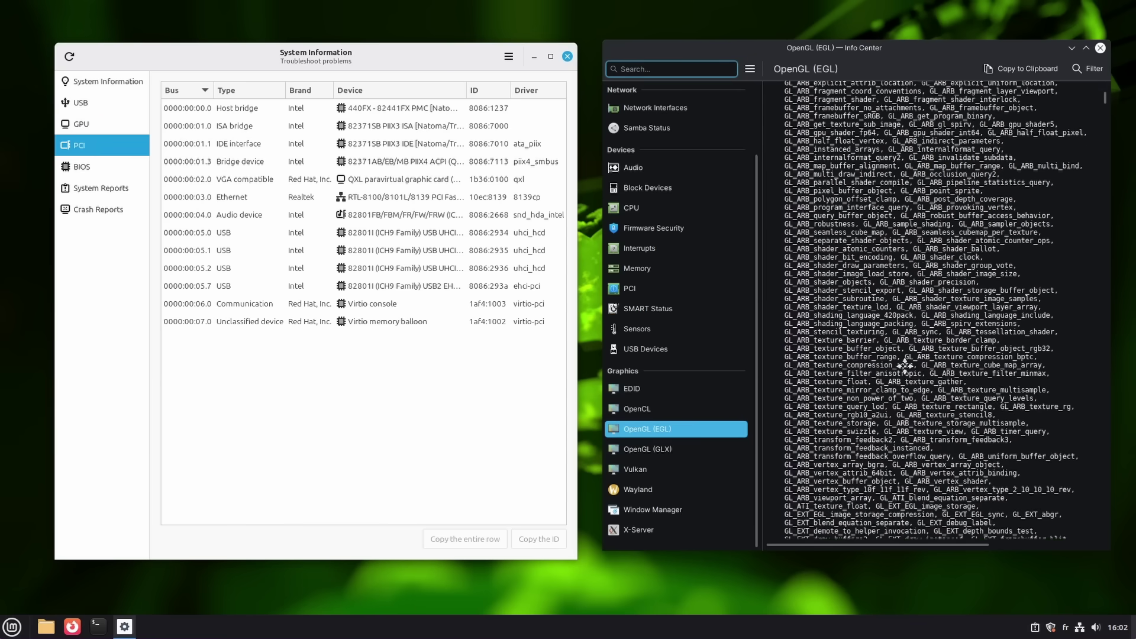
{"action": "left_click", "coordinate": [641, 408]}
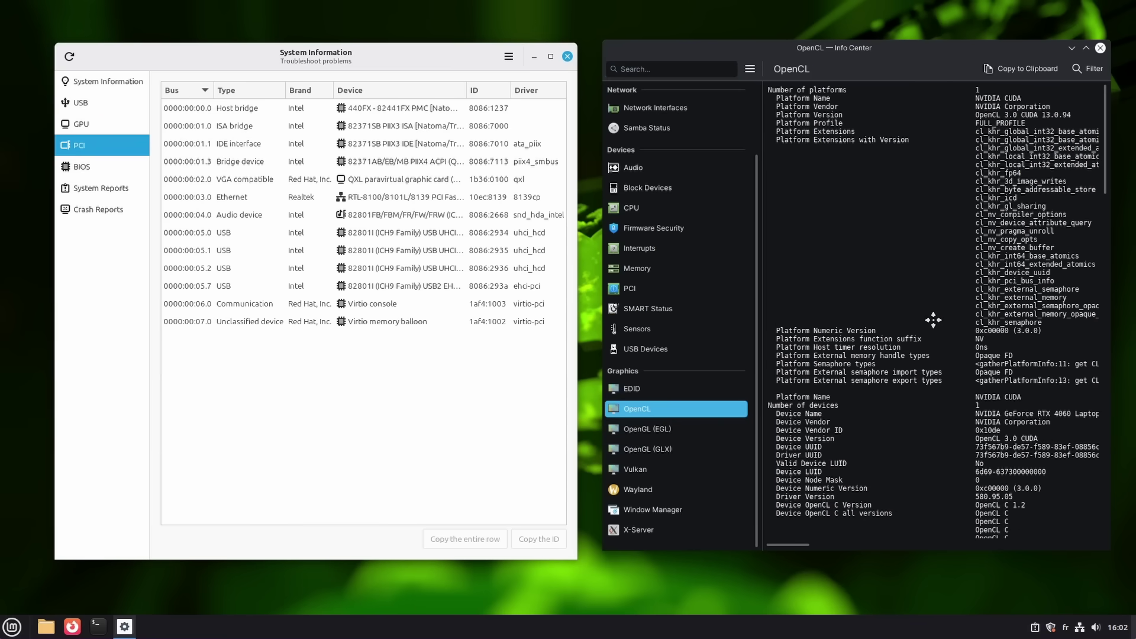
Revisit System Information's BIOS and System Reports pages and return to its overview.
{"action": "left_click_drag", "start_coordinate": [257, 50], "coordinate": [255, 51]}
{"action": "left_click", "coordinate": [981, 214]}
{"action": "scroll", "coordinate": [685, 484], "scroll_direction": "up", "scroll_amount": 1}
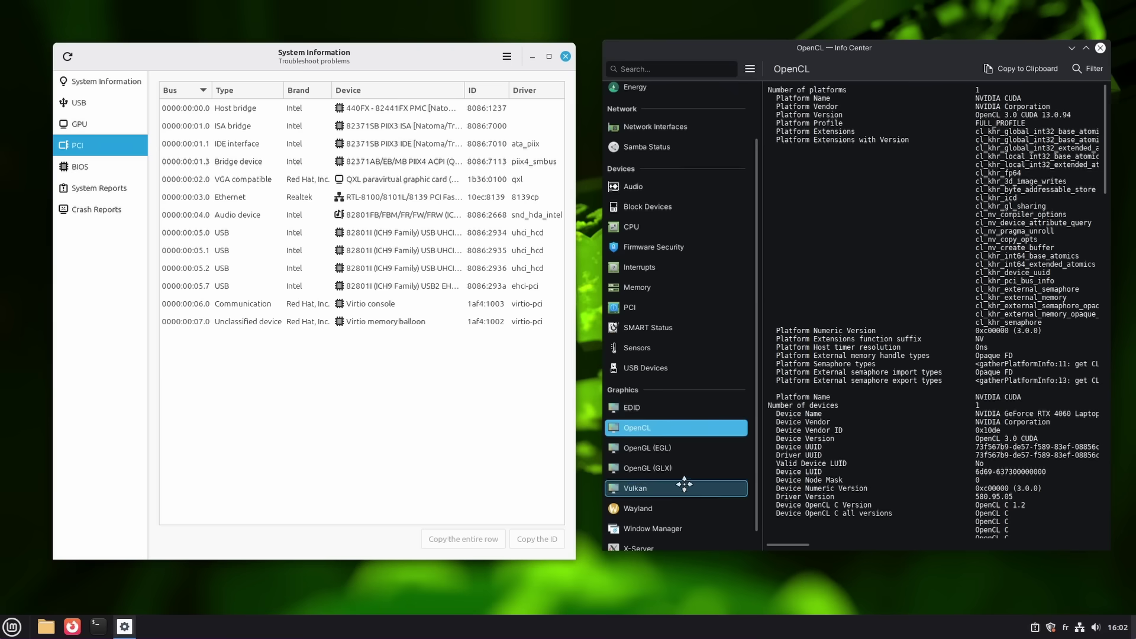
{"action": "scroll", "coordinate": [685, 452], "scroll_direction": "down", "scroll_amount": 2}
{"action": "scroll", "coordinate": [687, 503], "scroll_direction": "up", "scroll_amount": 3}
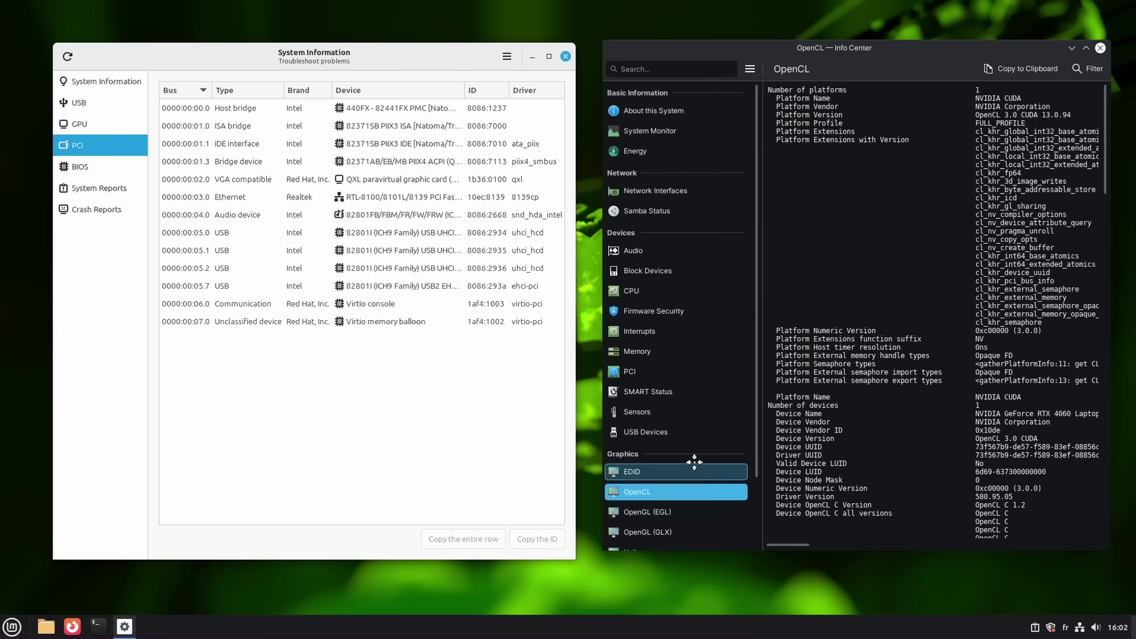
{"action": "left_click", "coordinate": [309, 420]}
{"action": "left_click", "coordinate": [70, 167]}
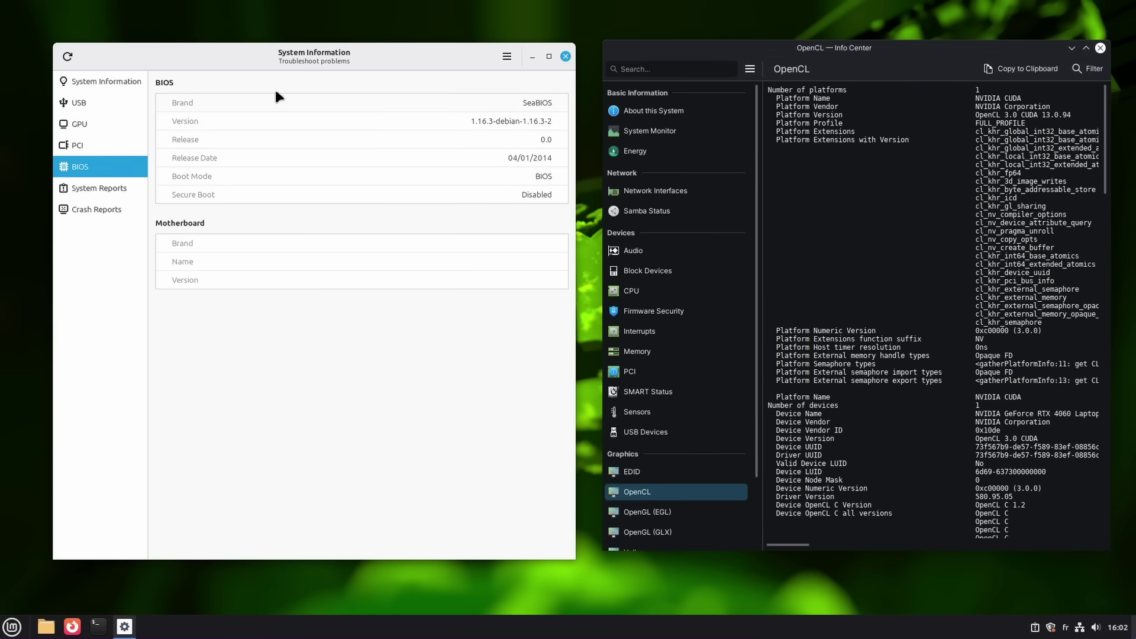
{"action": "left_click", "coordinate": [111, 188]}
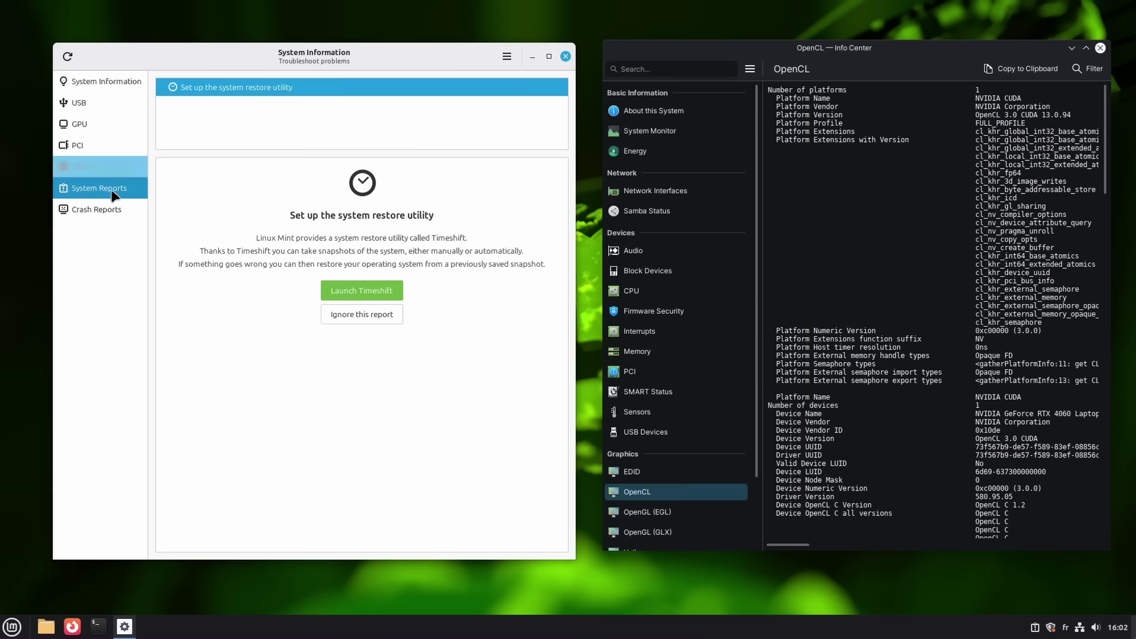
{"action": "left_click", "coordinate": [102, 85]}
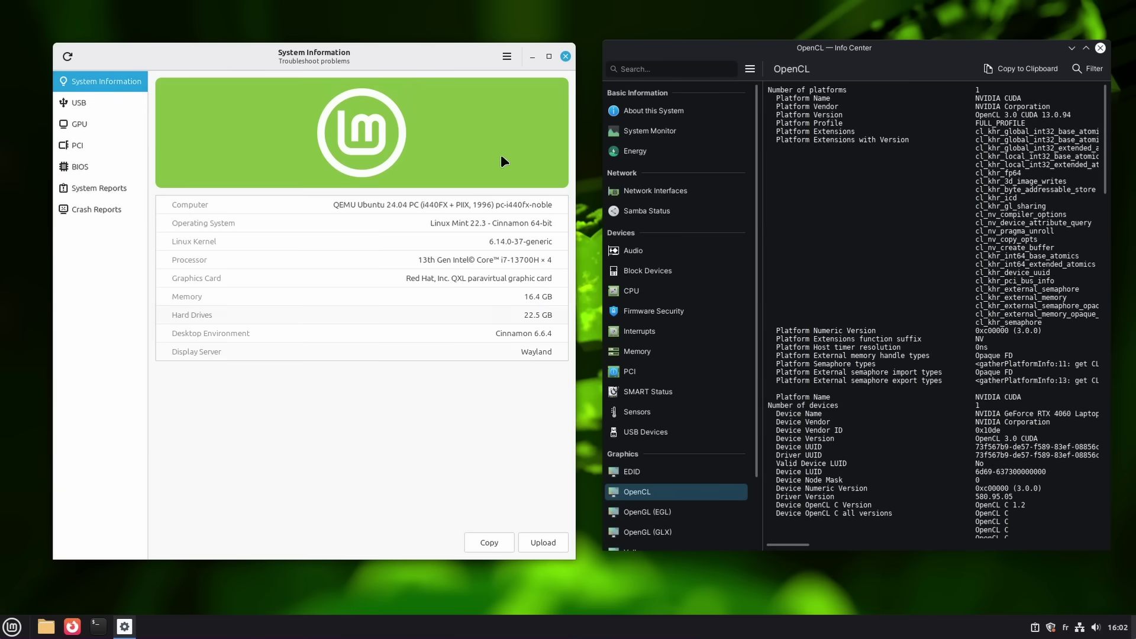
{"action": "left_click_drag", "start_coordinate": [369, 65], "coordinate": [372, 63]}
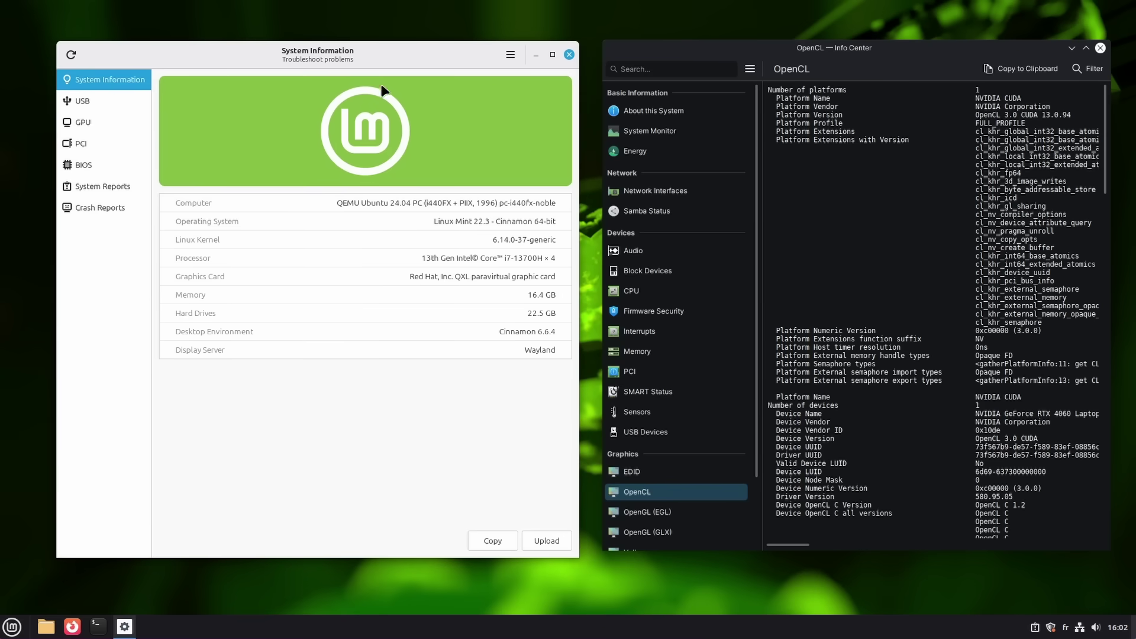
{"action": "left_click", "coordinate": [837, 60]}
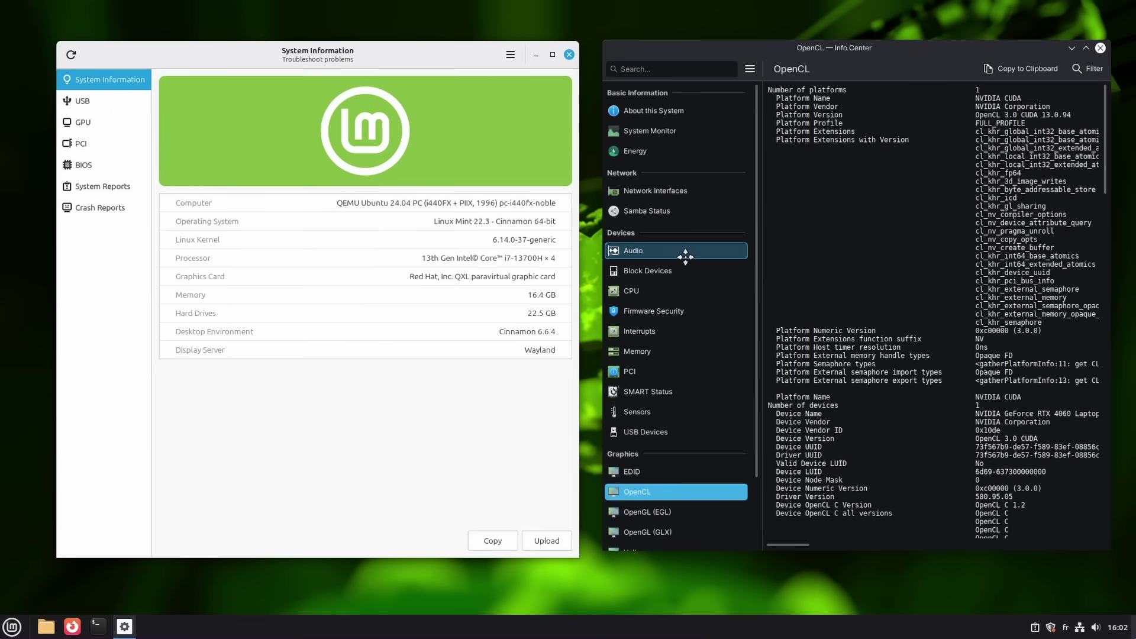
{"action": "scroll", "coordinate": [686, 237], "scroll_direction": "down", "scroll_amount": 1}
{"action": "scroll", "coordinate": [687, 242], "scroll_direction": "up", "scroll_amount": 1}
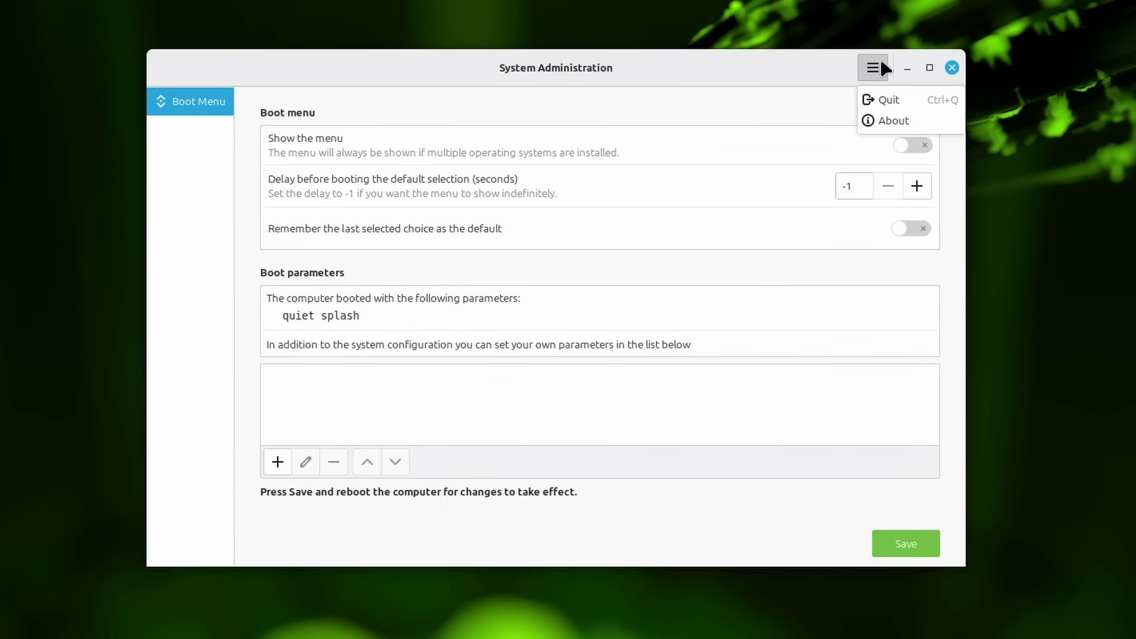
Set the delay before booting the default entry to 0 seconds and reposition the window.
{"action": "left_click", "coordinate": [778, 59]}
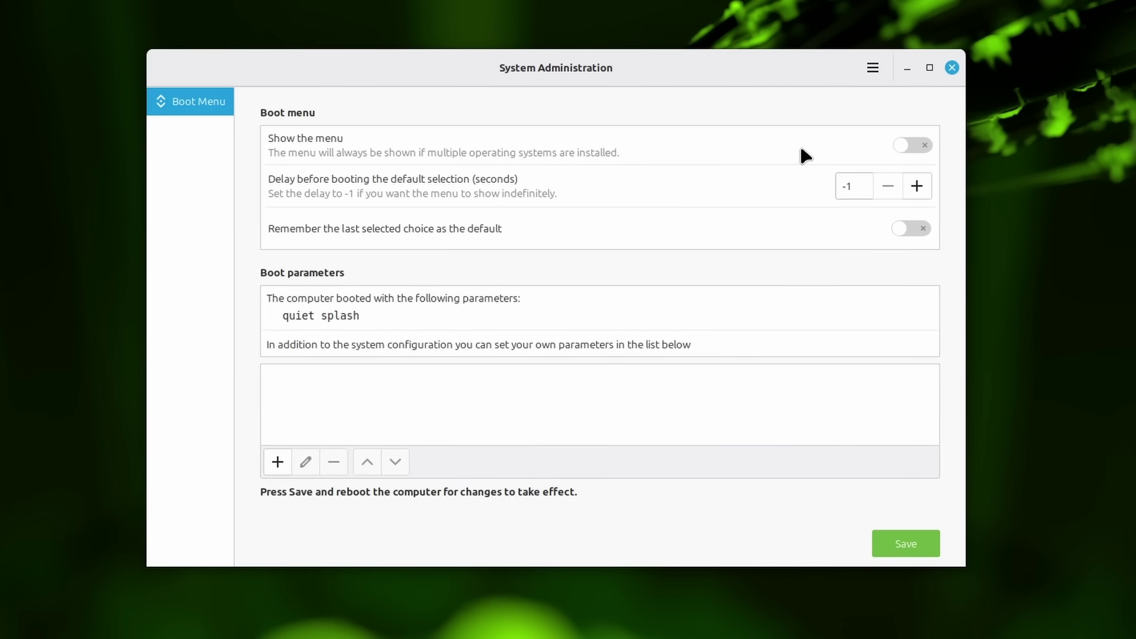
{"action": "left_click", "coordinate": [920, 147]}
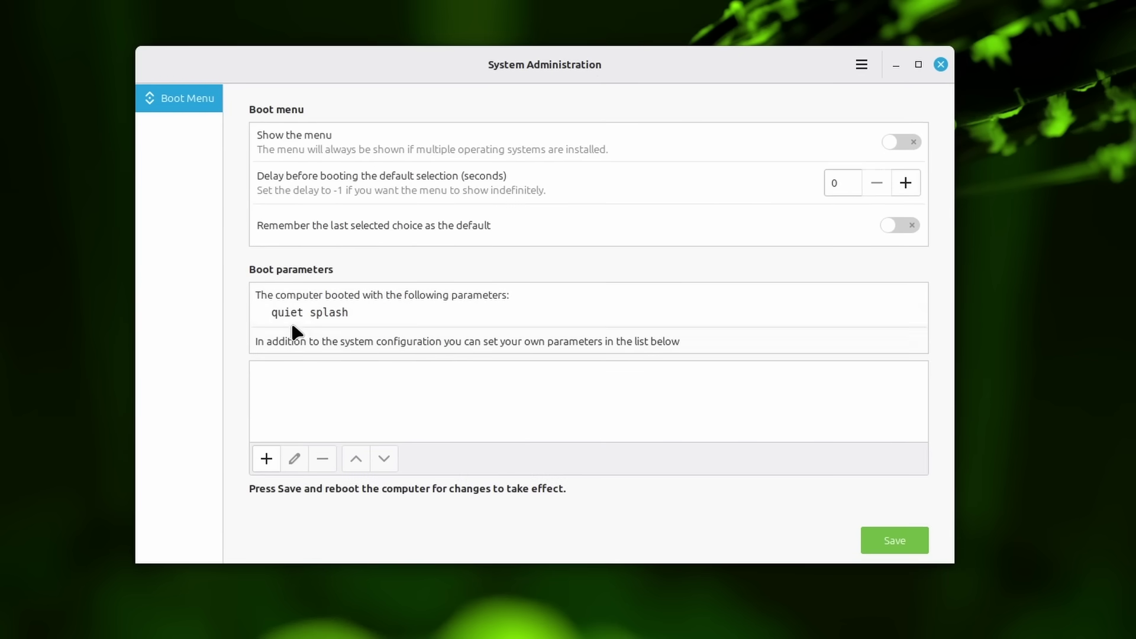
{"action": "left_click", "coordinate": [424, 349]}
{"action": "left_click_drag", "start_coordinate": [594, 70], "coordinate": [607, 58]}
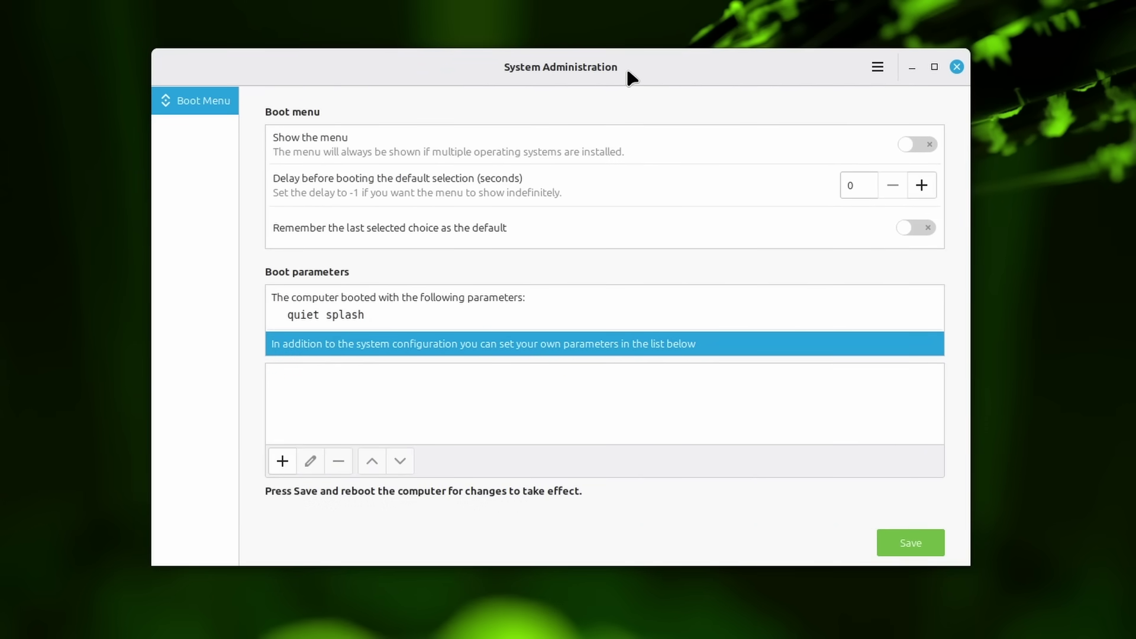
{"action": "left_click_drag", "start_coordinate": [629, 71], "coordinate": [639, 70]}
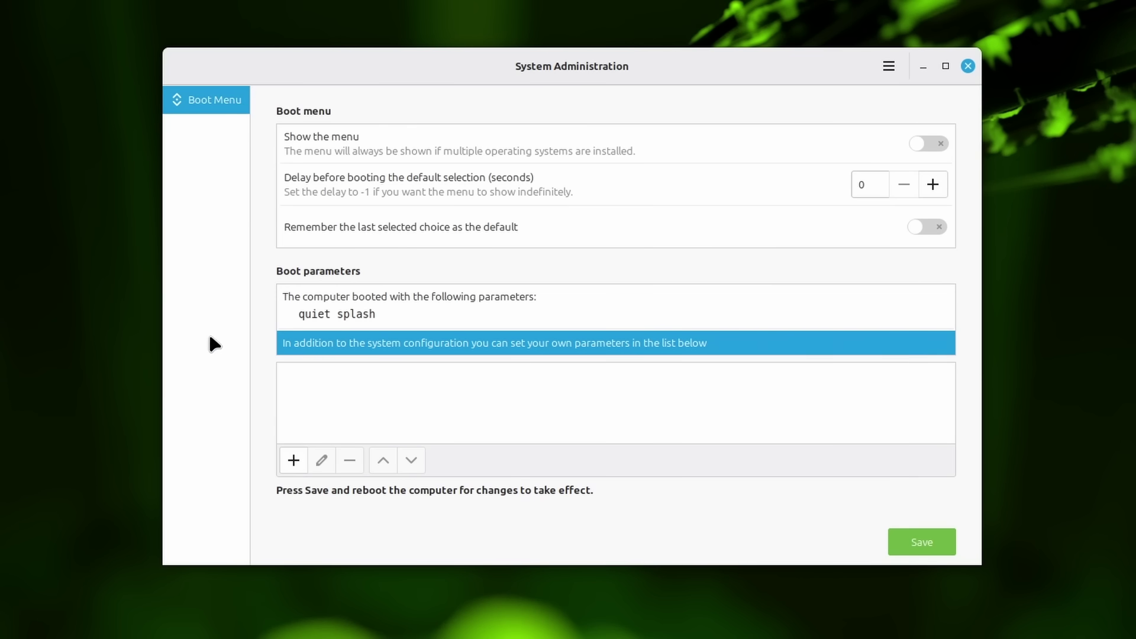
{"action": "left_click_drag", "start_coordinate": [541, 82], "coordinate": [559, 86]}
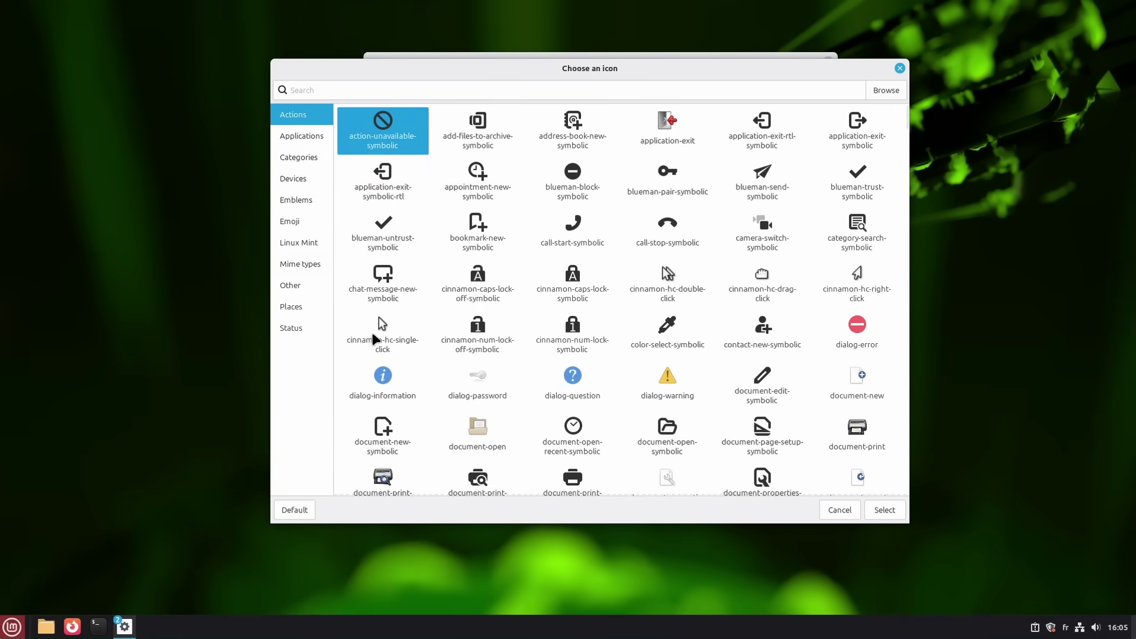
Scroll up and down through the Actions icons in the icon chooser.
{"action": "left_click_drag", "start_coordinate": [624, 72], "coordinate": [619, 71]}
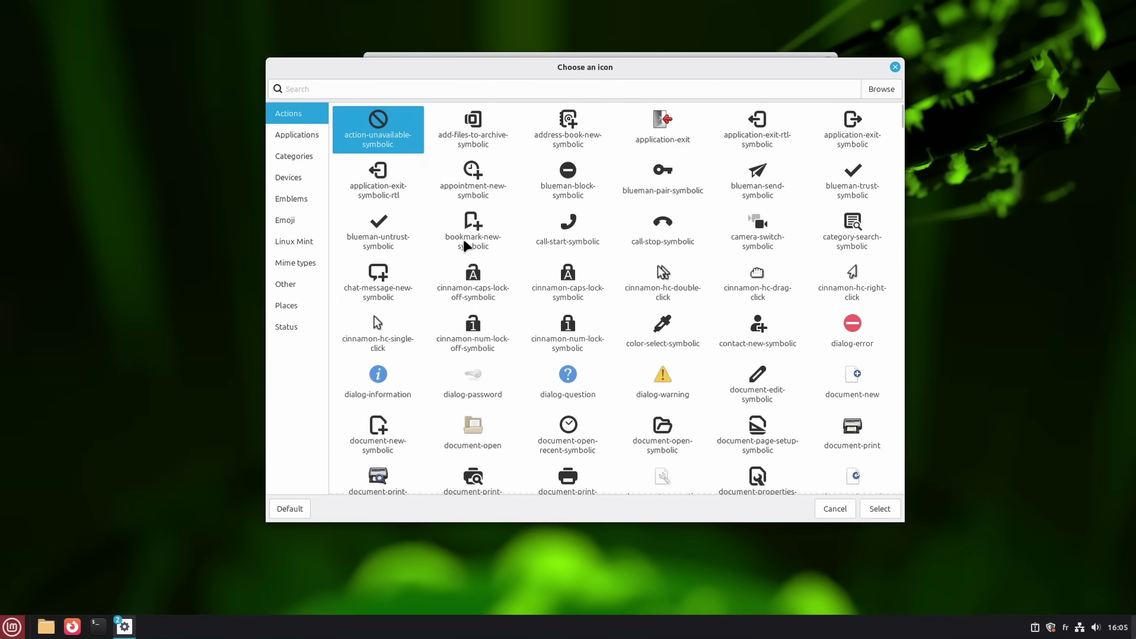
{"action": "left_click_drag", "start_coordinate": [902, 120], "coordinate": [901, 147]}
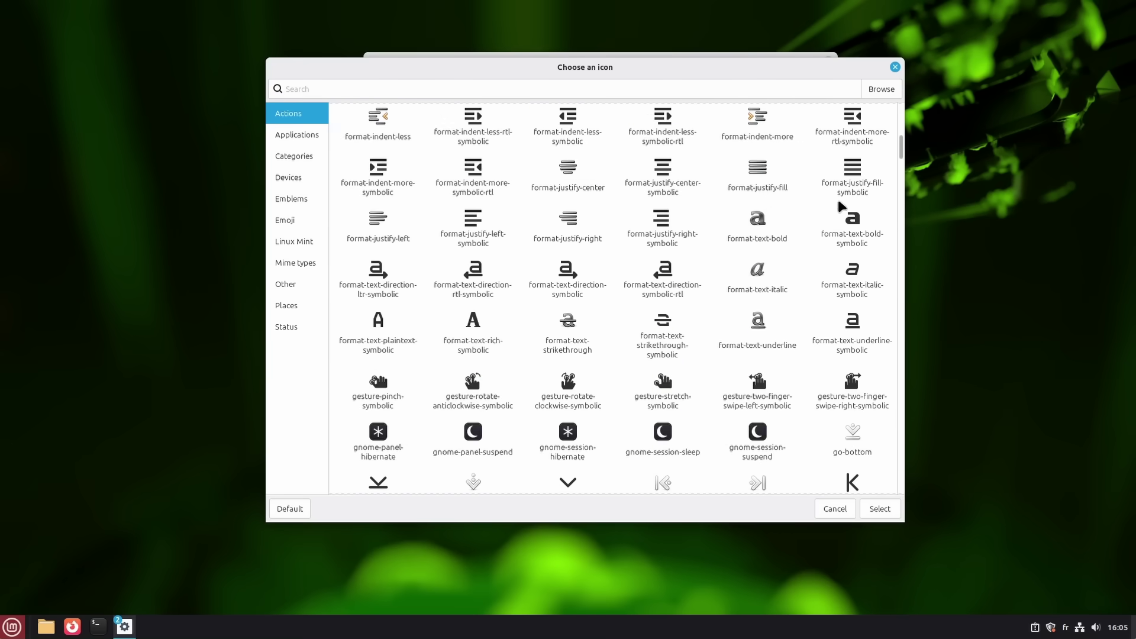
{"action": "scroll", "coordinate": [520, 299], "scroll_direction": "down", "scroll_amount": 10}
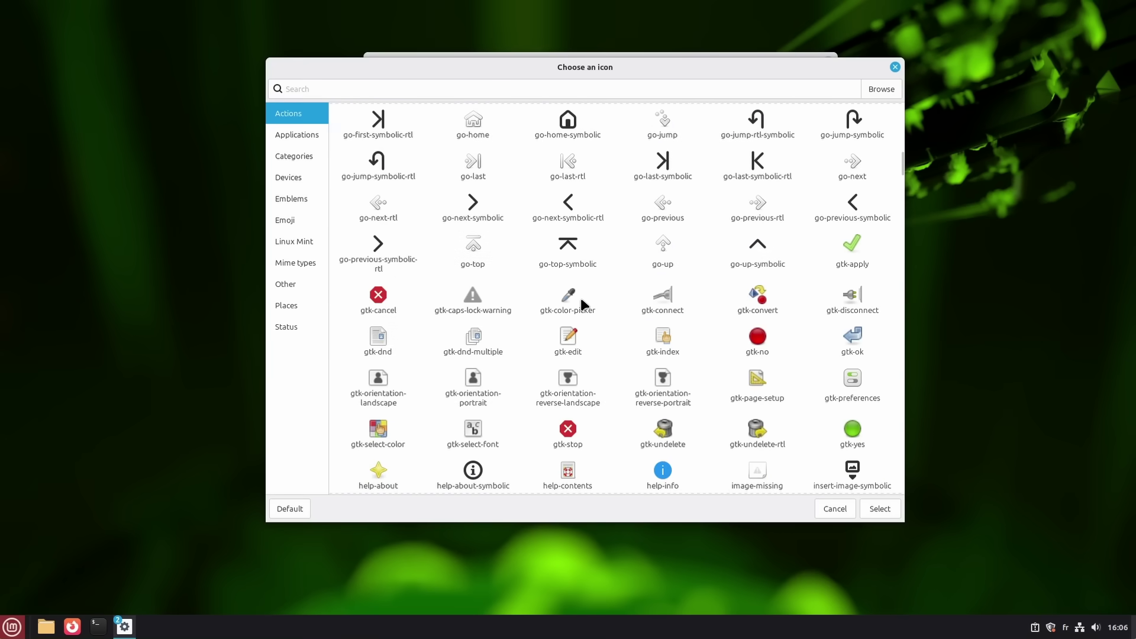
{"action": "scroll", "coordinate": [577, 288], "scroll_direction": "up", "scroll_amount": 1}
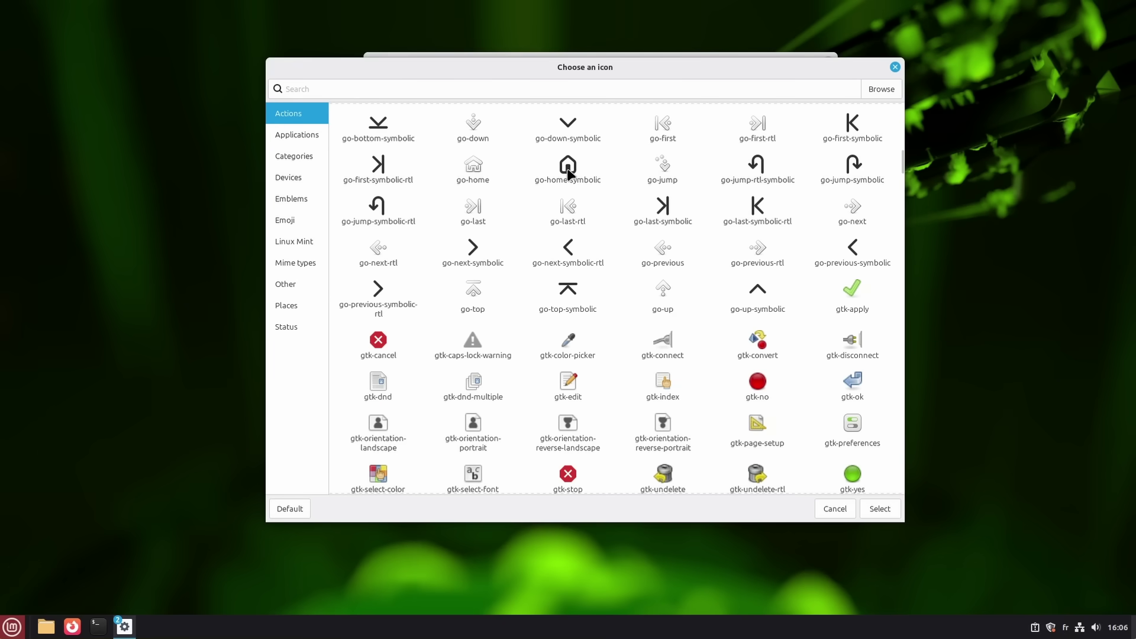
{"action": "scroll", "coordinate": [568, 173], "scroll_direction": "up", "scroll_amount": 20}
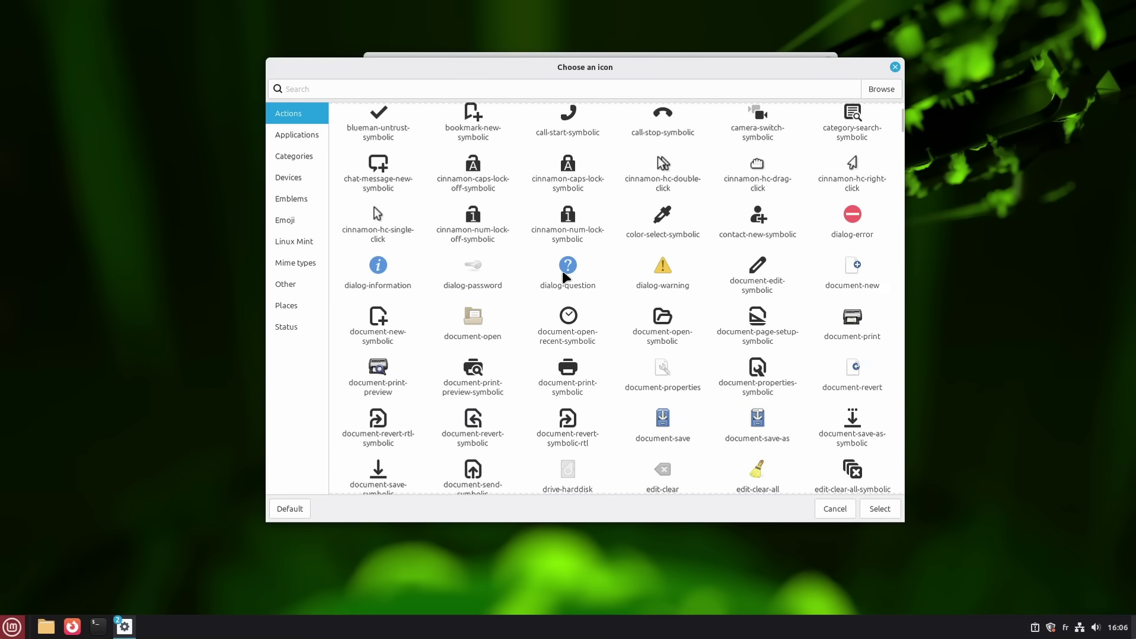
{"action": "scroll", "coordinate": [563, 276], "scroll_direction": "up", "scroll_amount": 3}
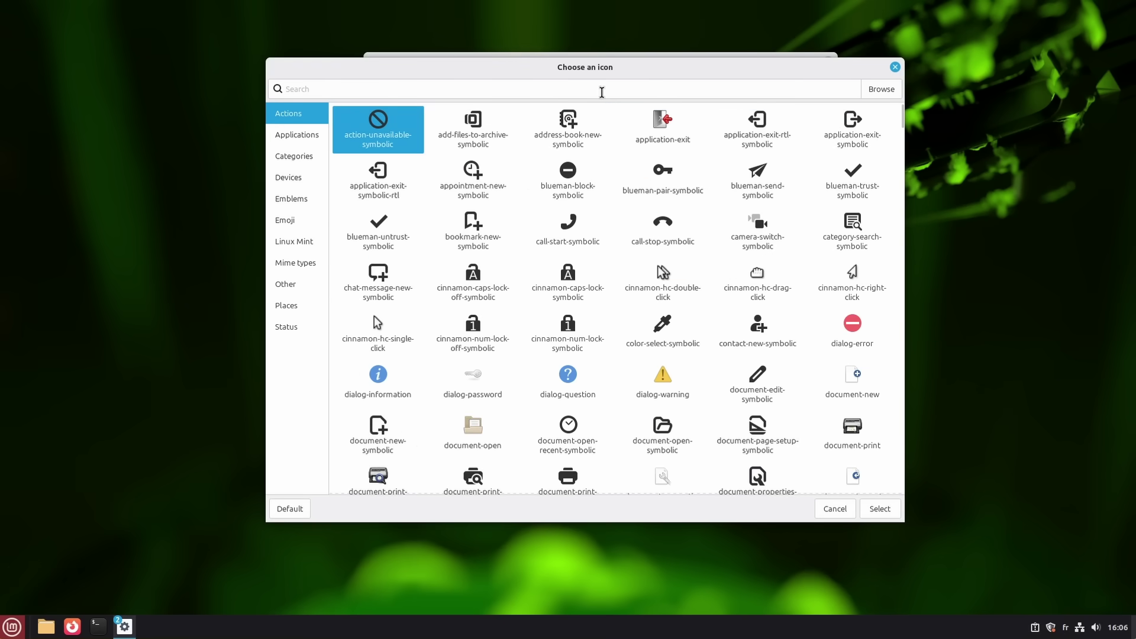
{"action": "left_click_drag", "start_coordinate": [613, 68], "coordinate": [624, 76]}
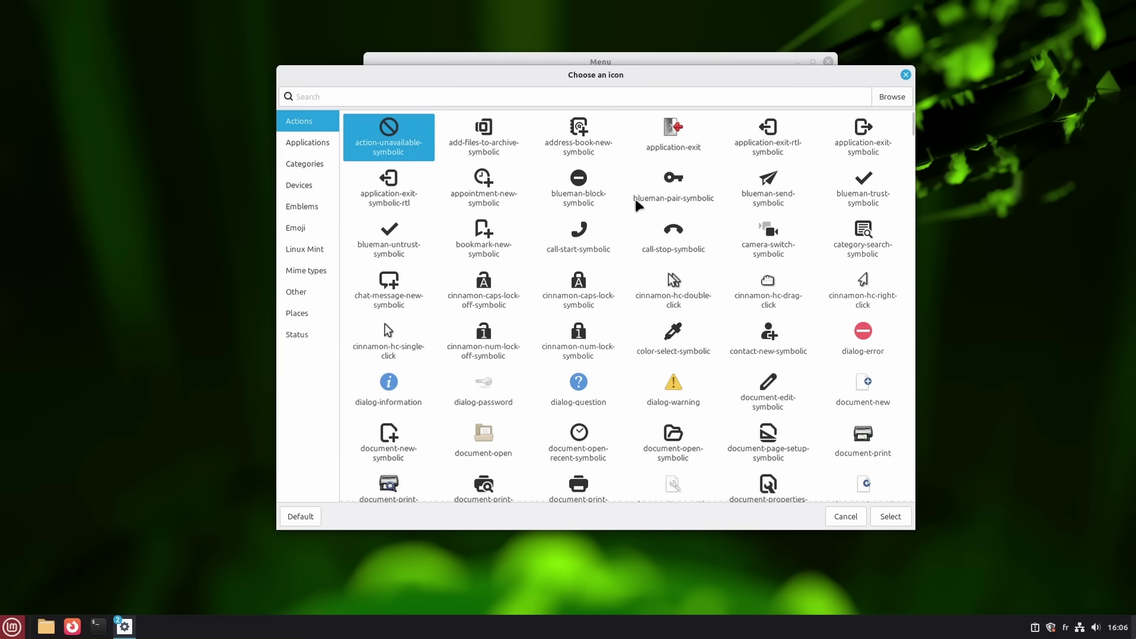
{"action": "scroll", "coordinate": [638, 204], "scroll_direction": "down", "scroll_amount": 15}
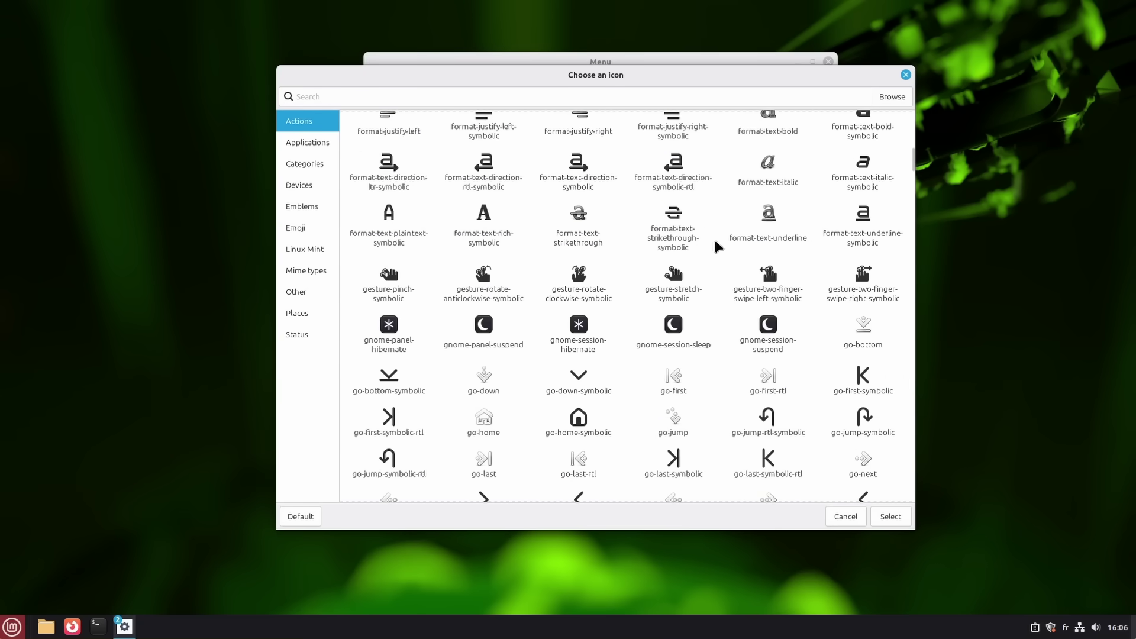
{"action": "scroll", "coordinate": [714, 242], "scroll_direction": "down", "scroll_amount": 5}
{"action": "scroll", "coordinate": [634, 336], "scroll_direction": "down", "scroll_amount": 1}
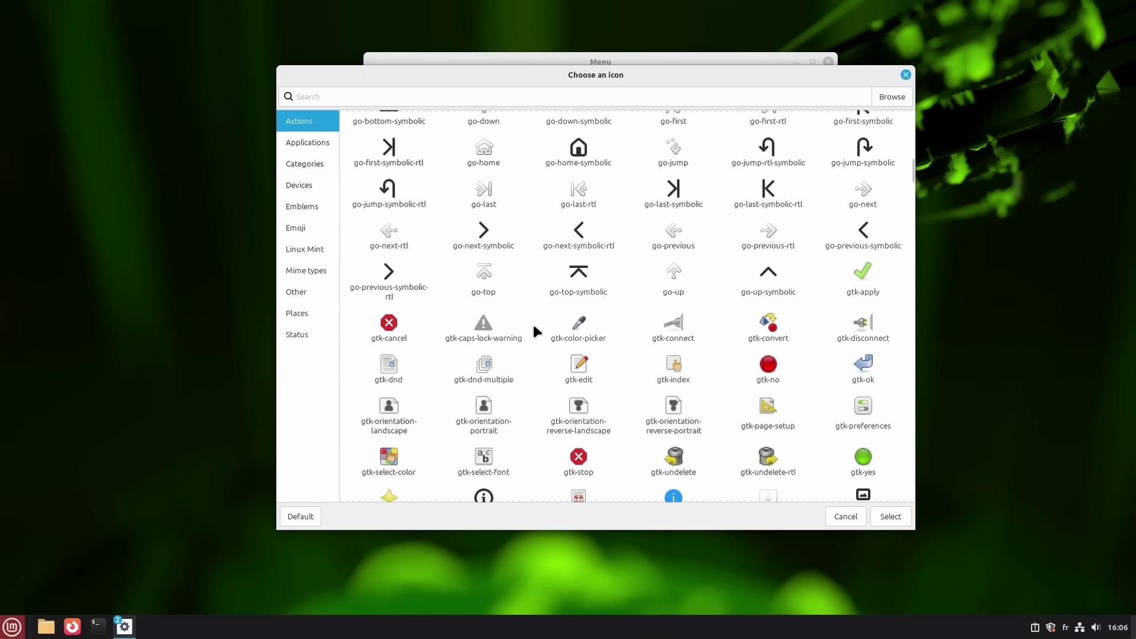
{"action": "scroll", "coordinate": [695, 304], "scroll_direction": "down", "scroll_amount": 7}
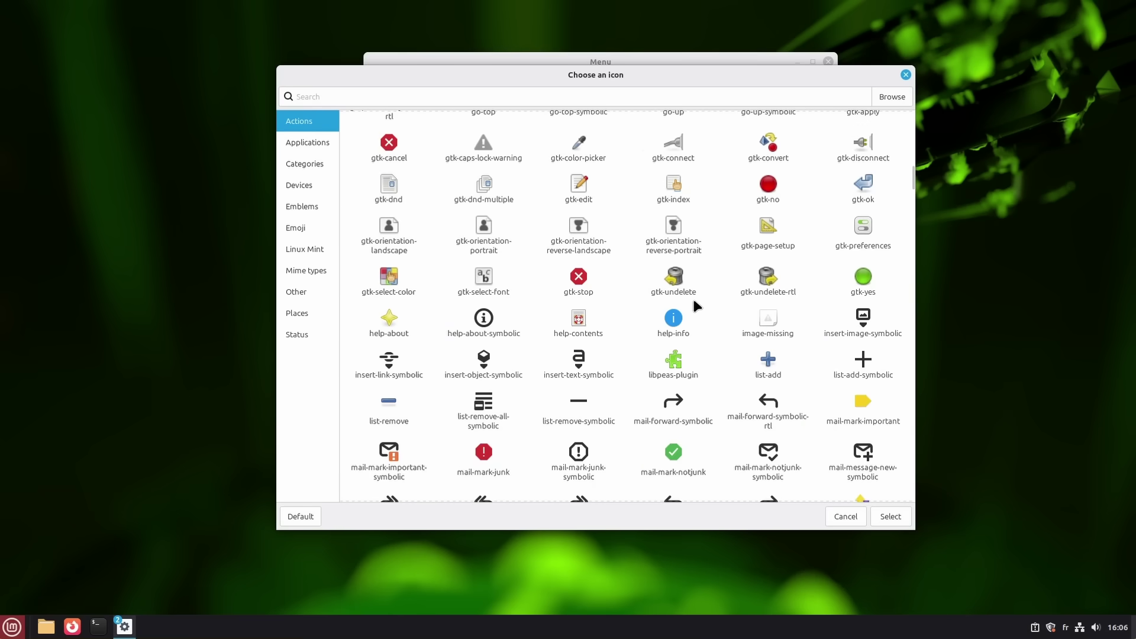
Keep scrolling down the Actions icon list, shifting the chooser dialog as needed.
{"action": "left_click_drag", "start_coordinate": [597, 82], "coordinate": [604, 86]}
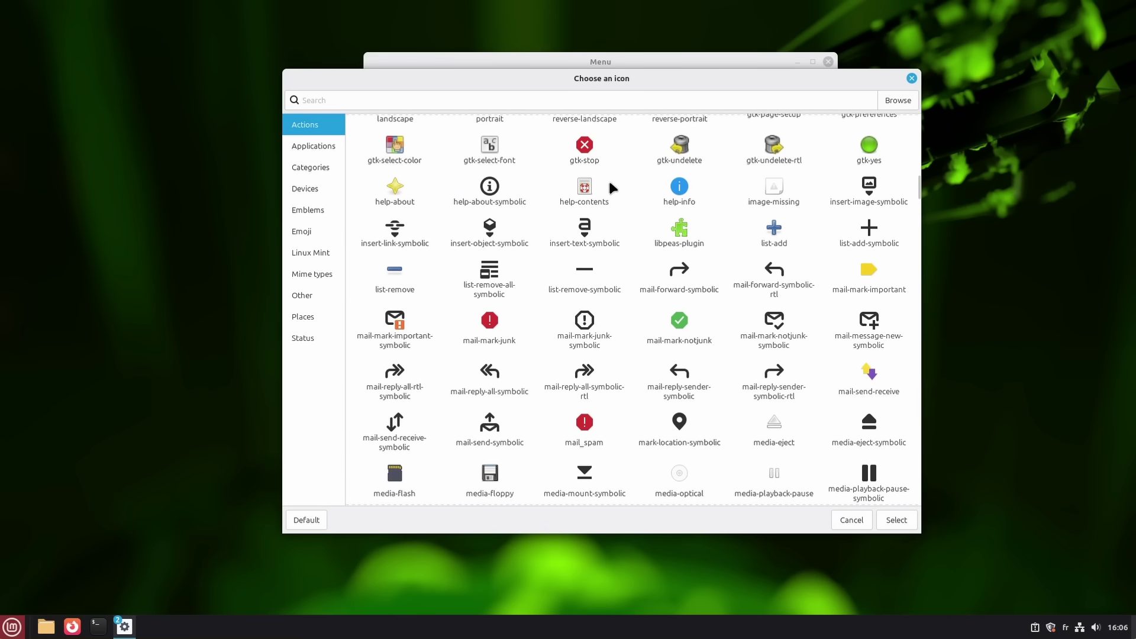
{"action": "scroll", "coordinate": [714, 314], "scroll_direction": "down", "scroll_amount": 18}
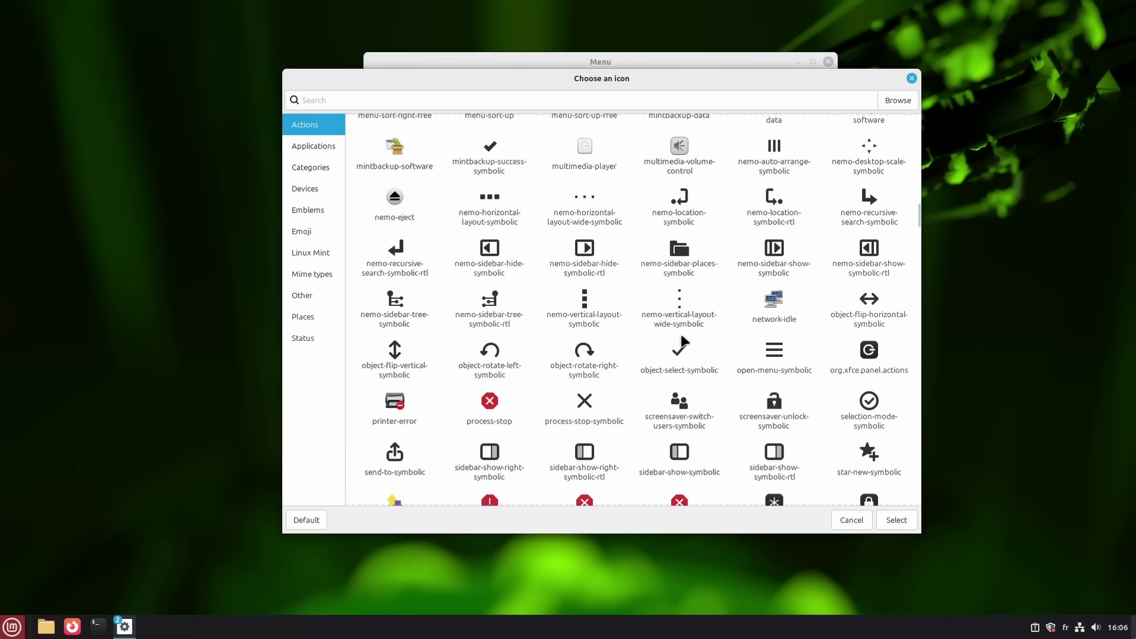
{"action": "scroll", "coordinate": [710, 325], "scroll_direction": "down", "scroll_amount": 6}
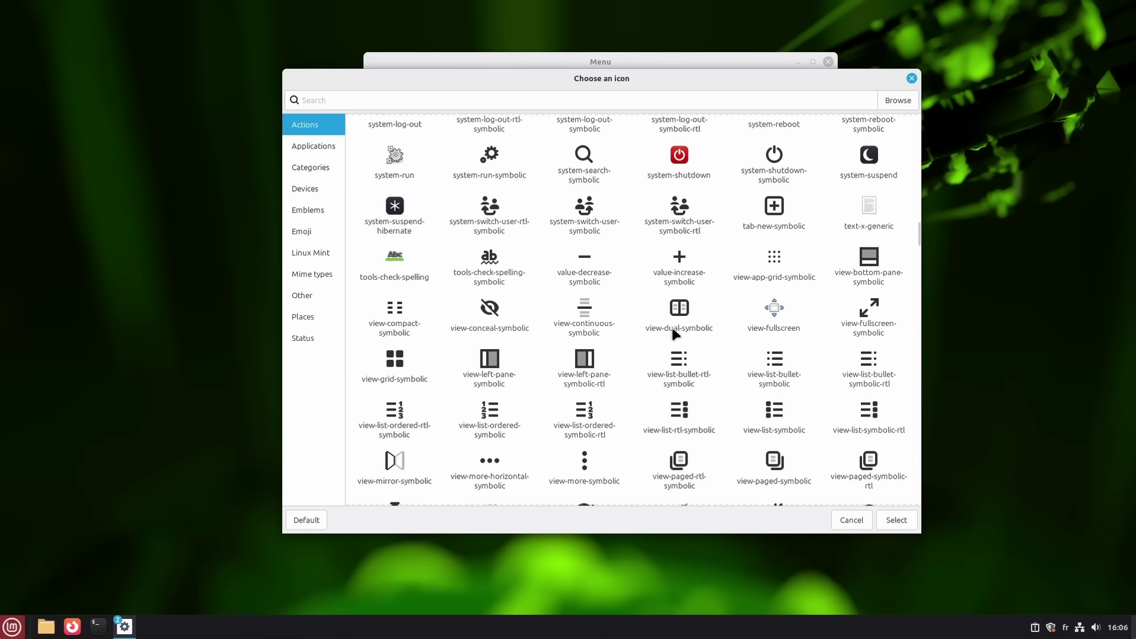
{"action": "scroll", "coordinate": [594, 356], "scroll_direction": "down", "scroll_amount": 4}
{"action": "left_click_drag", "start_coordinate": [675, 87], "coordinate": [630, 78]}
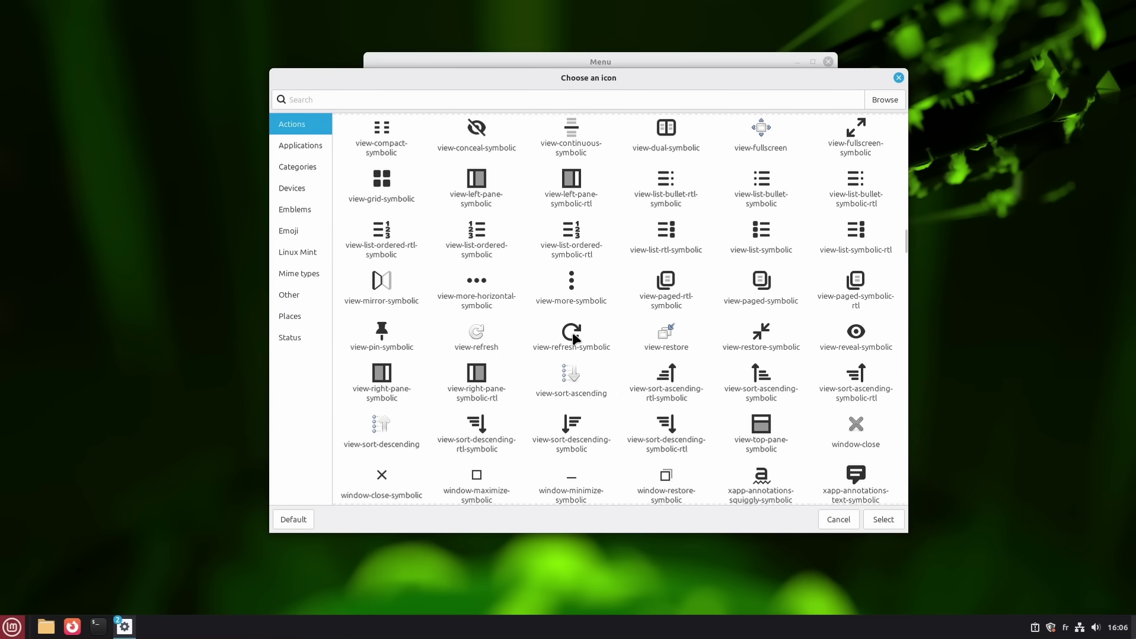
{"action": "scroll", "coordinate": [594, 404], "scroll_direction": "down", "scroll_amount": 7}
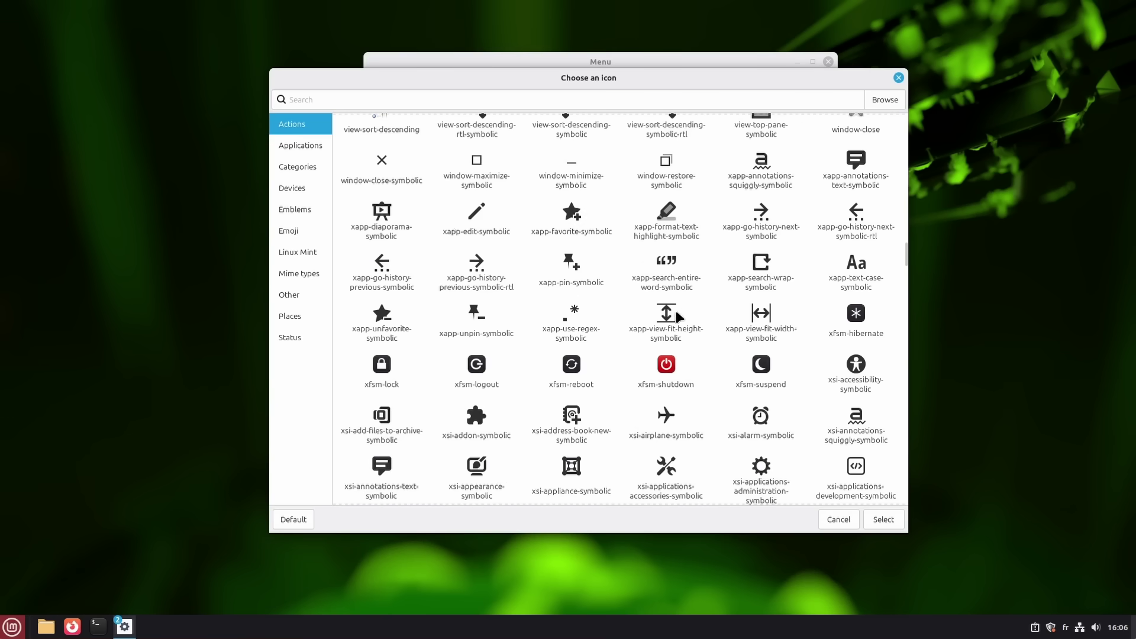
{"action": "scroll", "coordinate": [680, 318], "scroll_direction": "down", "scroll_amount": 3}
{"action": "scroll", "coordinate": [516, 336], "scroll_direction": "down", "scroll_amount": 4}
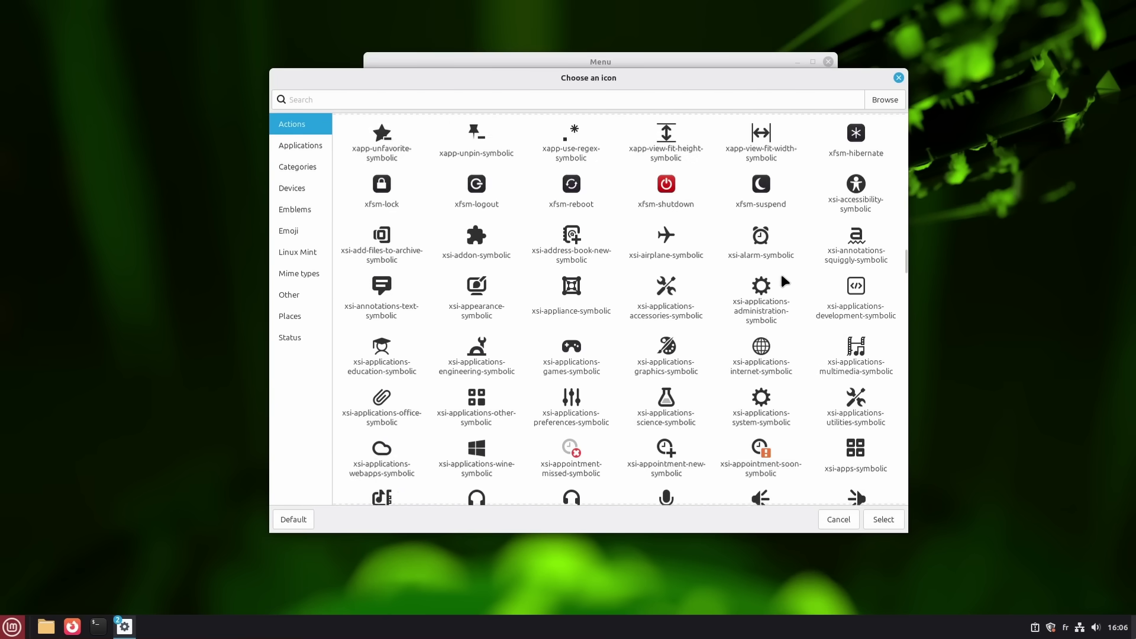
{"action": "left_click_drag", "start_coordinate": [628, 69], "coordinate": [634, 76]}
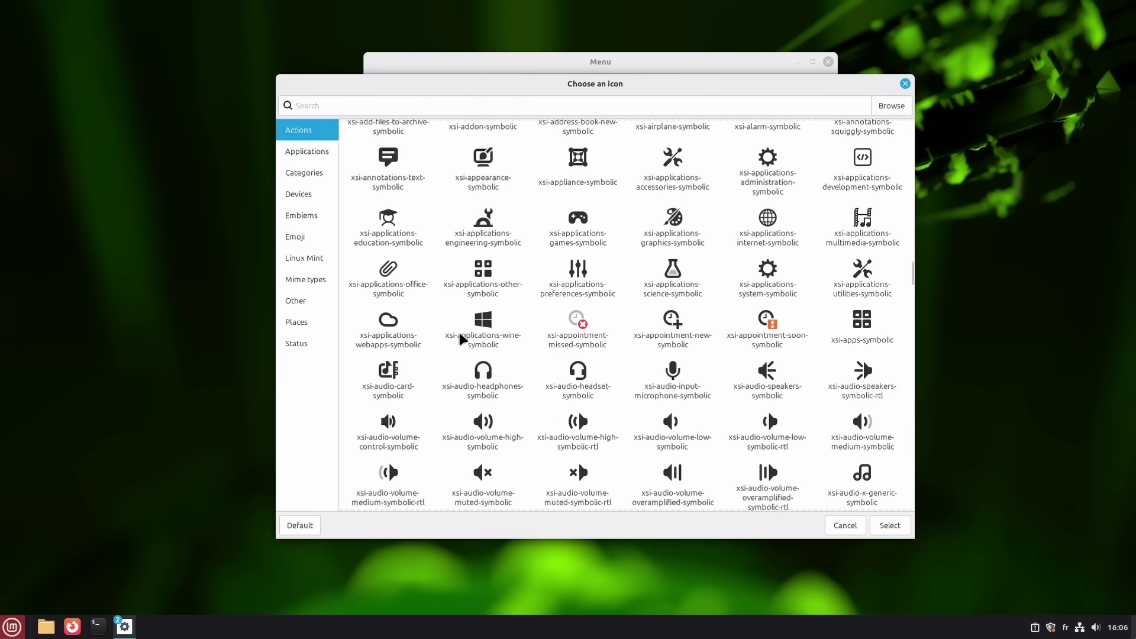
{"action": "scroll", "coordinate": [462, 339], "scroll_direction": "down", "scroll_amount": 4}
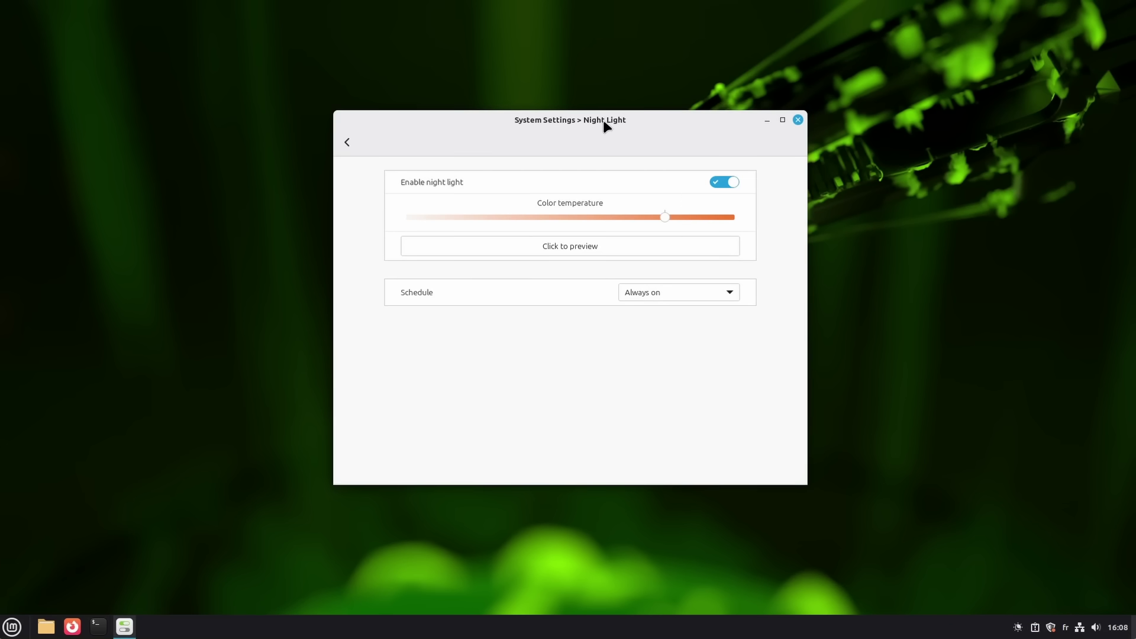
{"action": "left_click_drag", "start_coordinate": [604, 121], "coordinate": [596, 118]}
{"action": "left_click", "coordinate": [717, 180]}
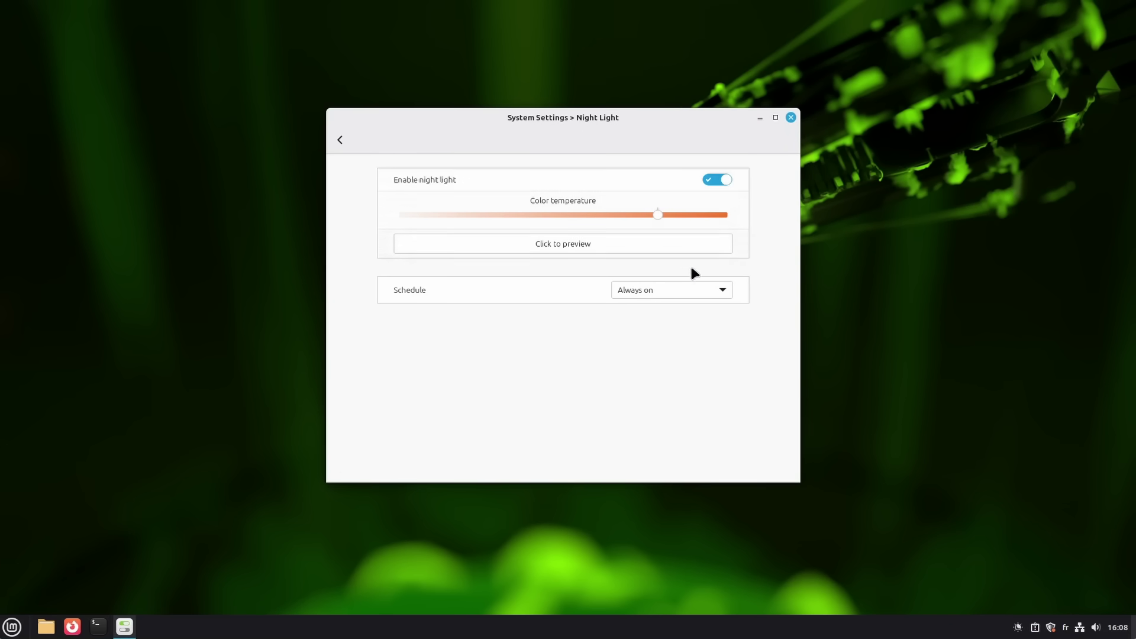
{"action": "left_click", "coordinate": [666, 290]}
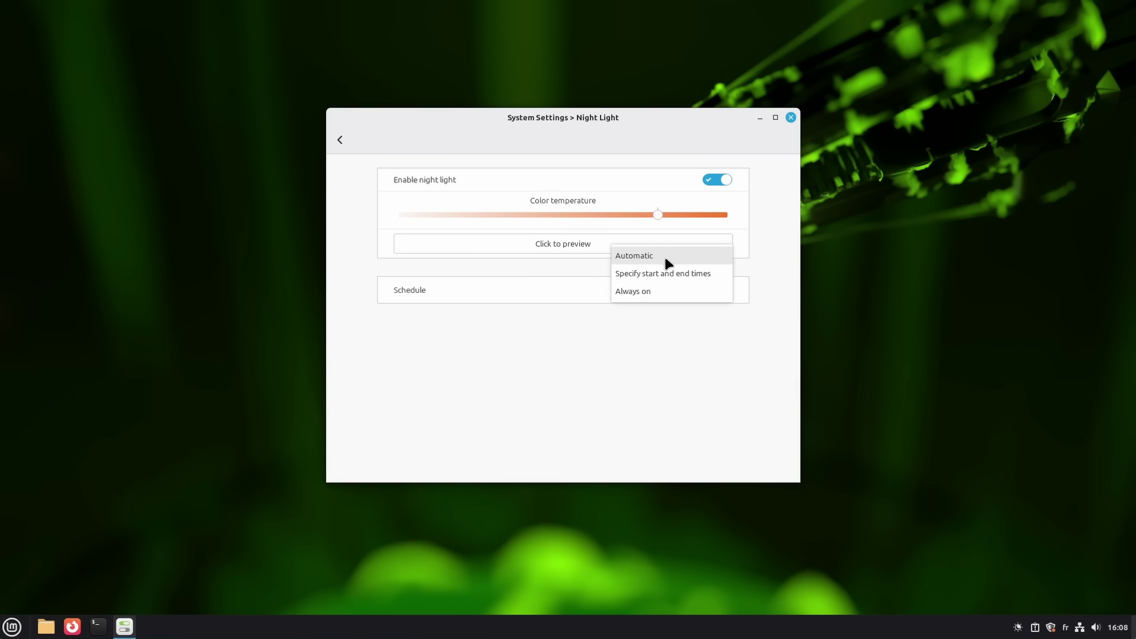
{"action": "left_click", "coordinate": [665, 256]}
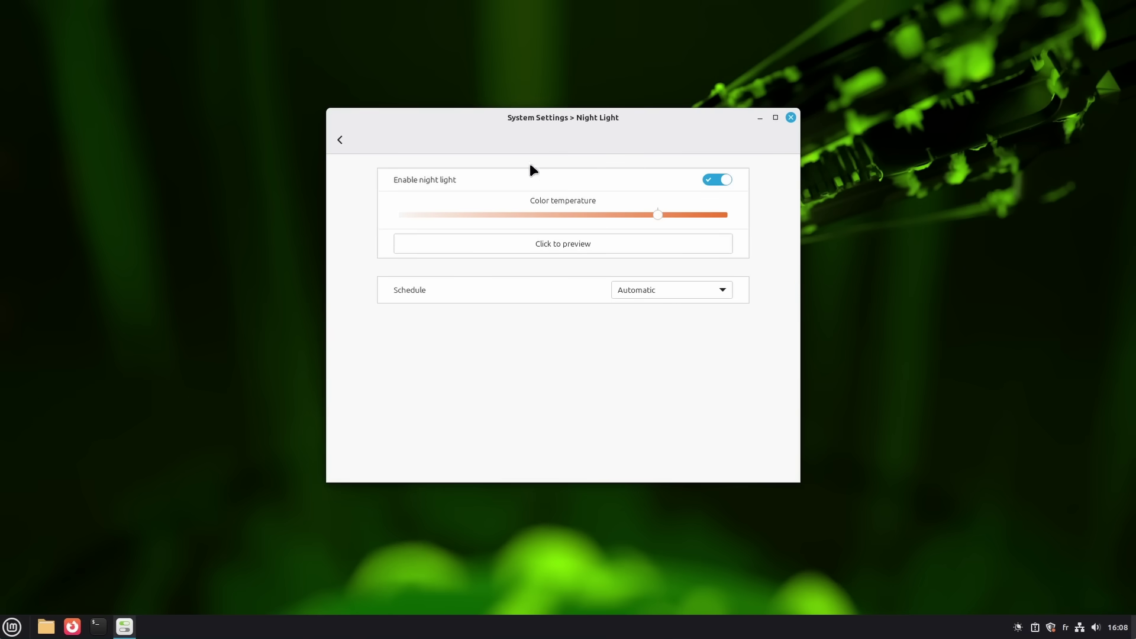
{"action": "left_click", "coordinate": [663, 290]}
{"action": "left_click", "coordinate": [688, 309]}
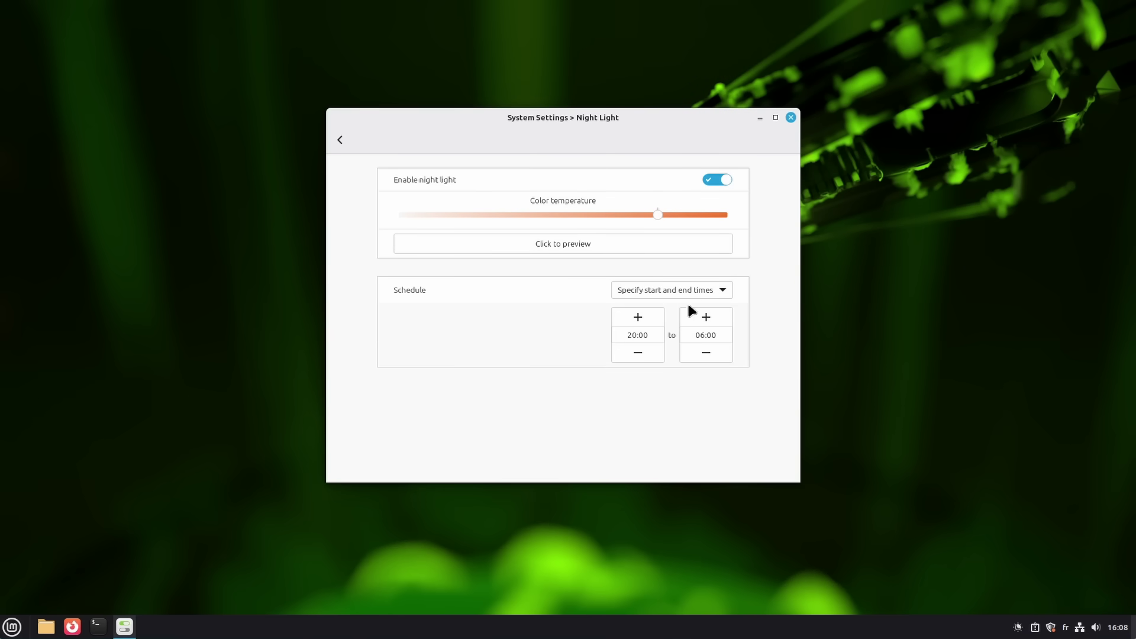
{"action": "left_click", "coordinate": [698, 295]}
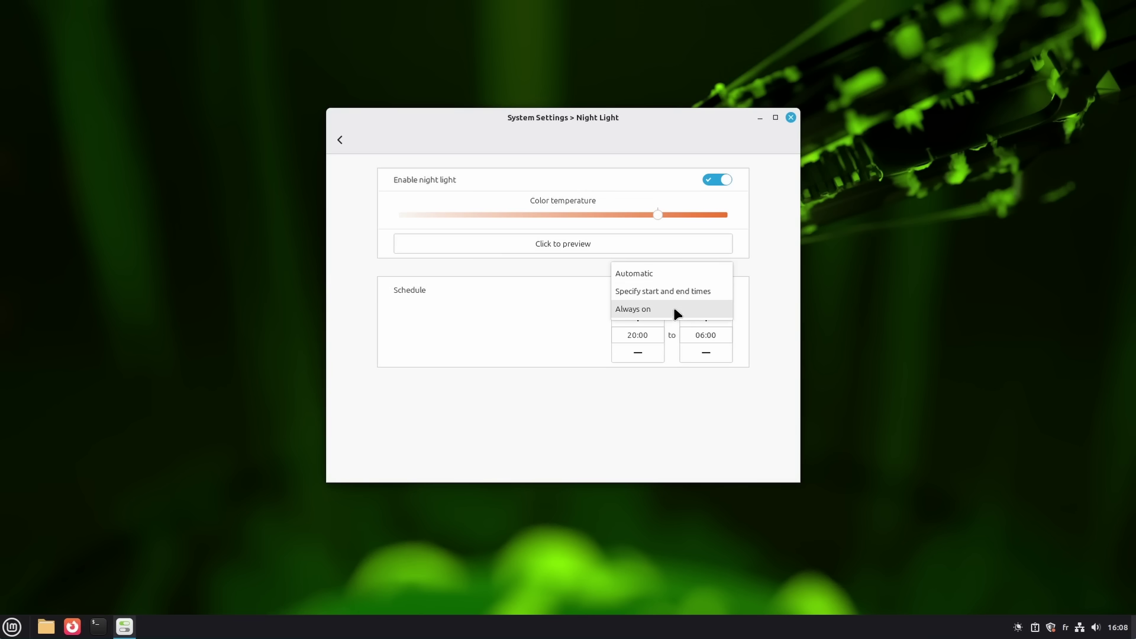
{"action": "left_click", "coordinate": [673, 309]}
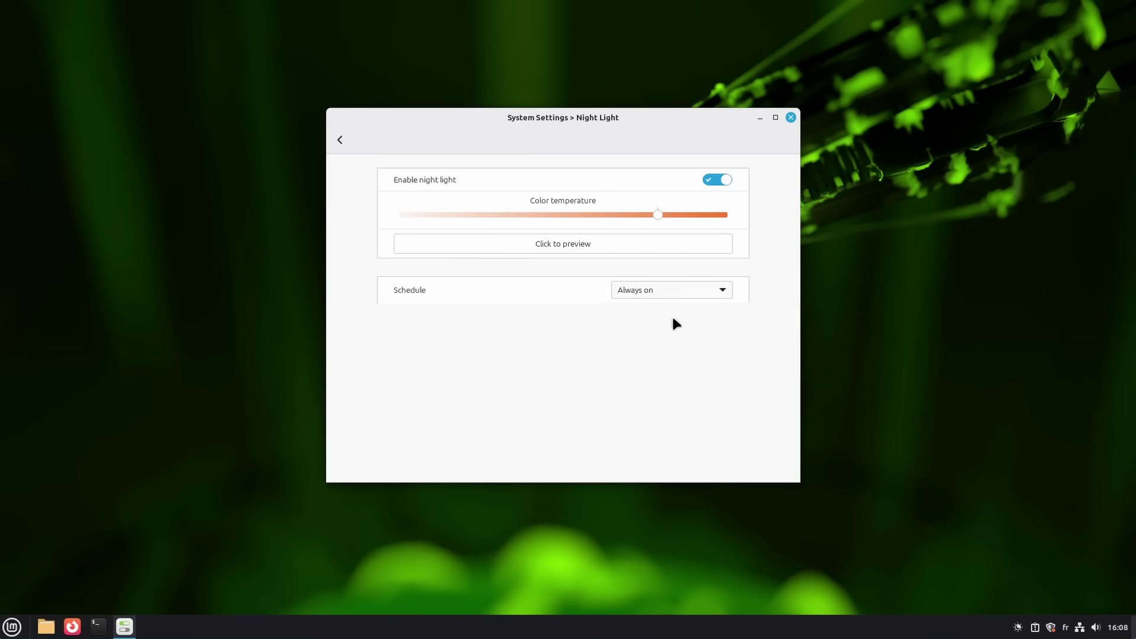
{"action": "right_click", "coordinate": [1021, 629]}
{"action": "left_click", "coordinate": [1046, 633]}
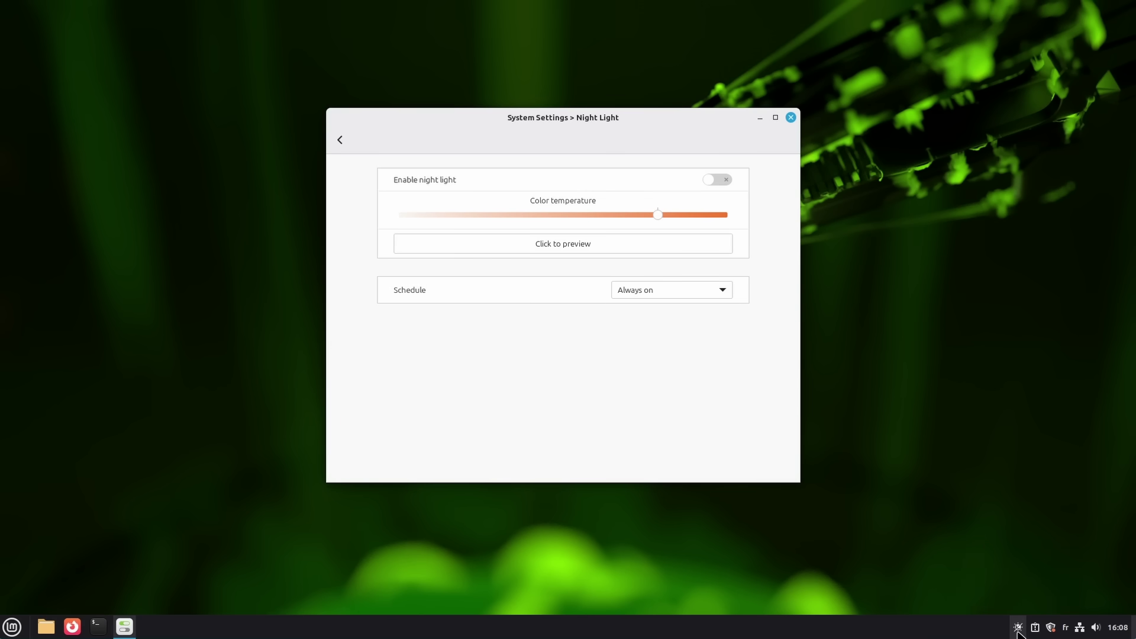
{"action": "left_click_drag", "start_coordinate": [636, 131], "coordinate": [612, 116]}
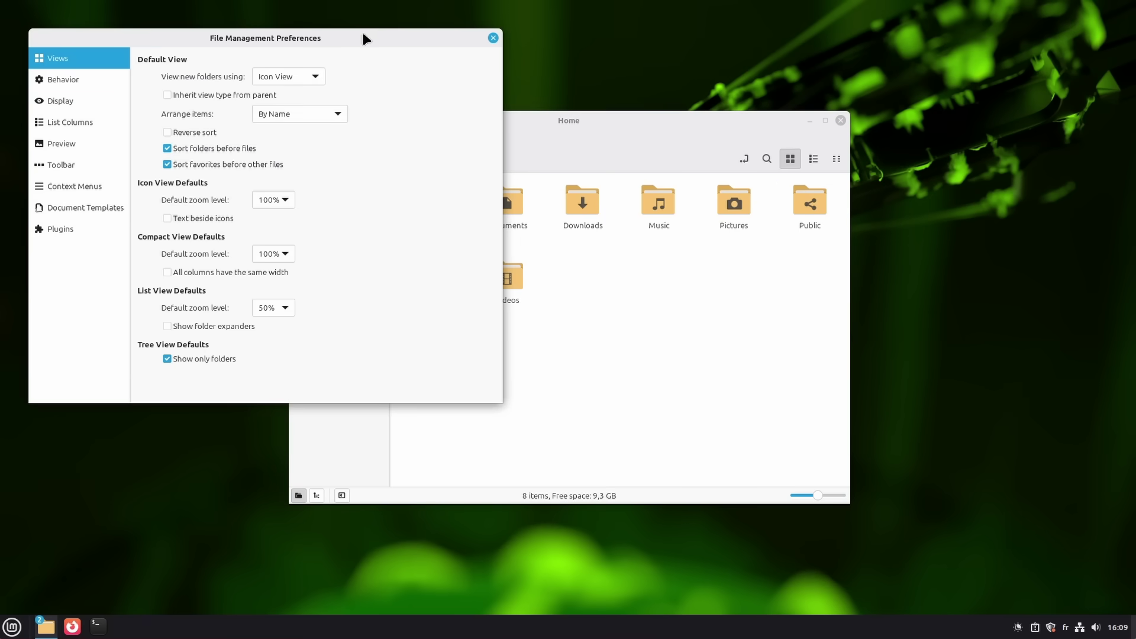
Review the Plugins and Document Templates pages of File Management Preferences.
{"action": "left_click_drag", "start_coordinate": [364, 38], "coordinate": [795, 120]}
{"action": "left_click_drag", "start_coordinate": [720, 132], "coordinate": [644, 154]}
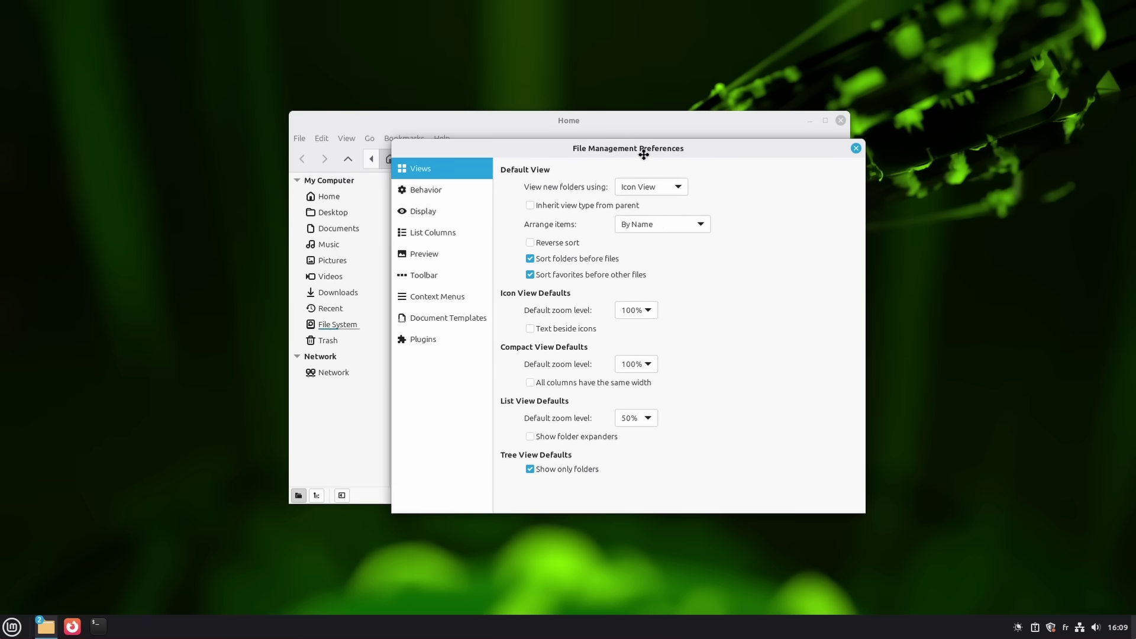
{"action": "left_click", "coordinate": [431, 346]}
{"action": "left_click", "coordinate": [438, 318]}
Close File Management Preferences and minimise the Home window.
{"action": "left_click", "coordinate": [856, 148]}
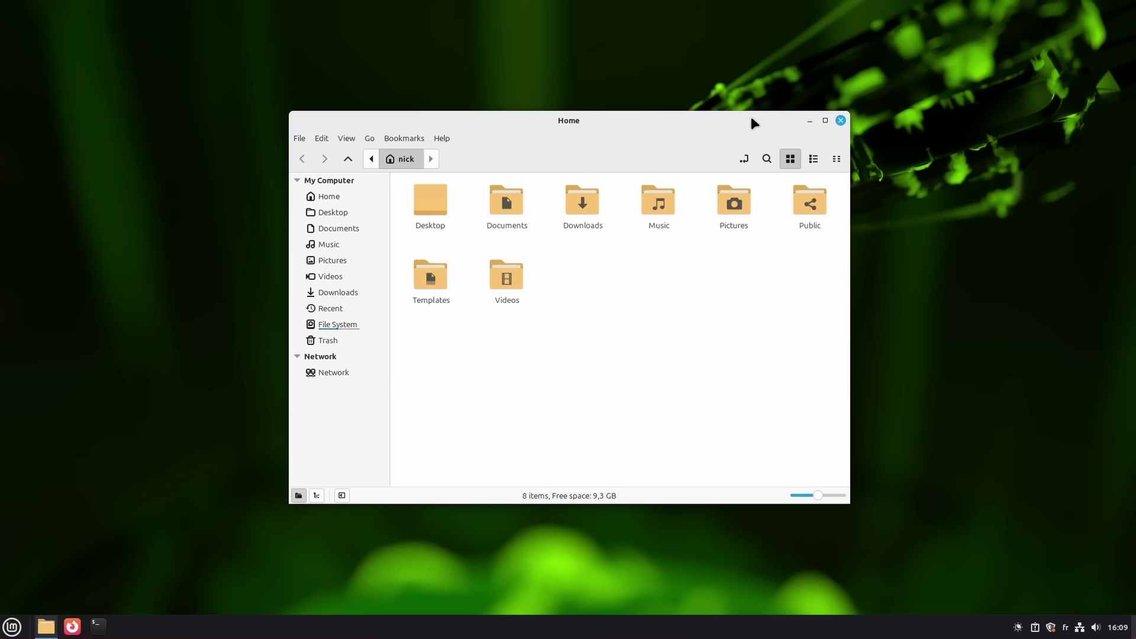
{"action": "left_click_drag", "start_coordinate": [754, 119], "coordinate": [696, 121]}
{"action": "left_click", "coordinate": [750, 121]}
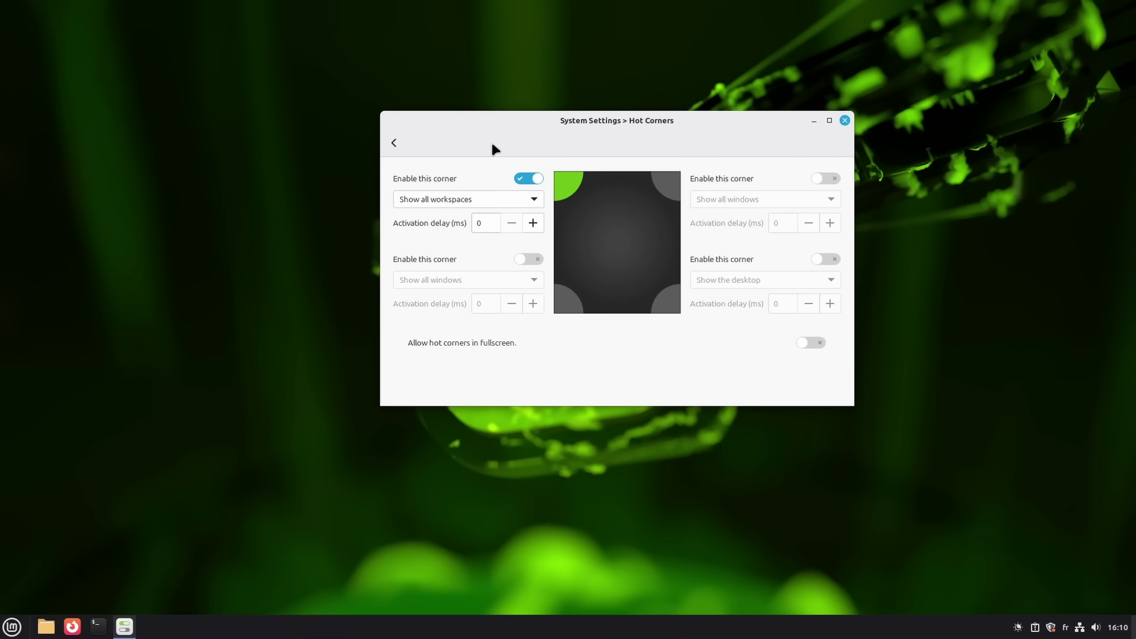
Check the top-left hot corner's action list, leaving it on Show all workspaces.
{"action": "left_click_drag", "start_coordinate": [563, 122], "coordinate": [474, 121]}
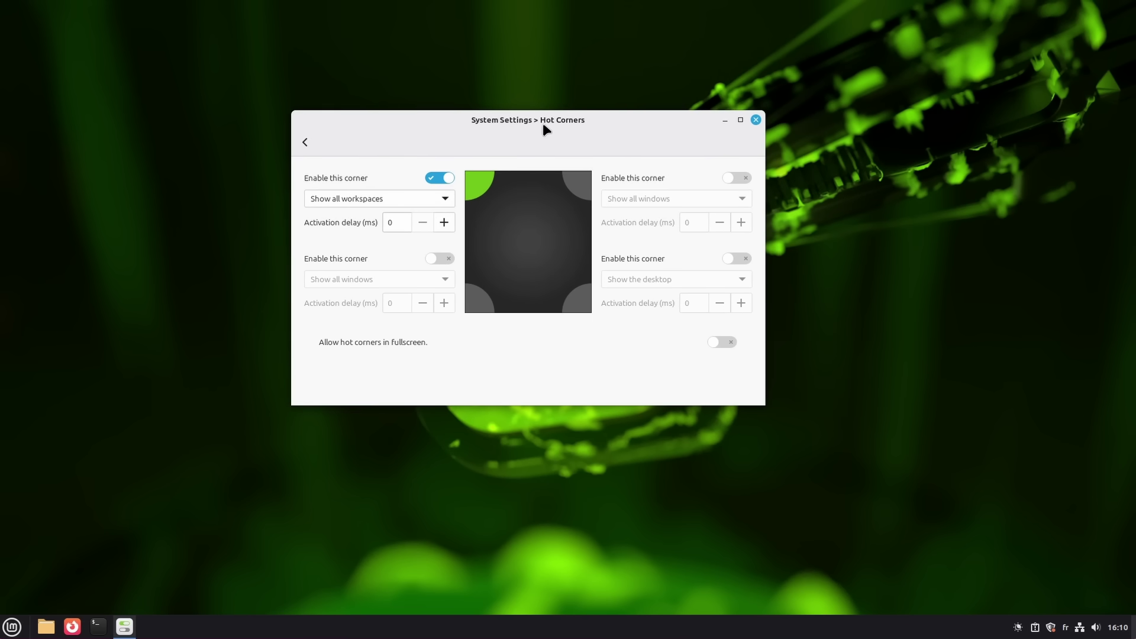
{"action": "left_click_drag", "start_coordinate": [543, 124], "coordinate": [524, 117]}
{"action": "left_click", "coordinate": [426, 188]}
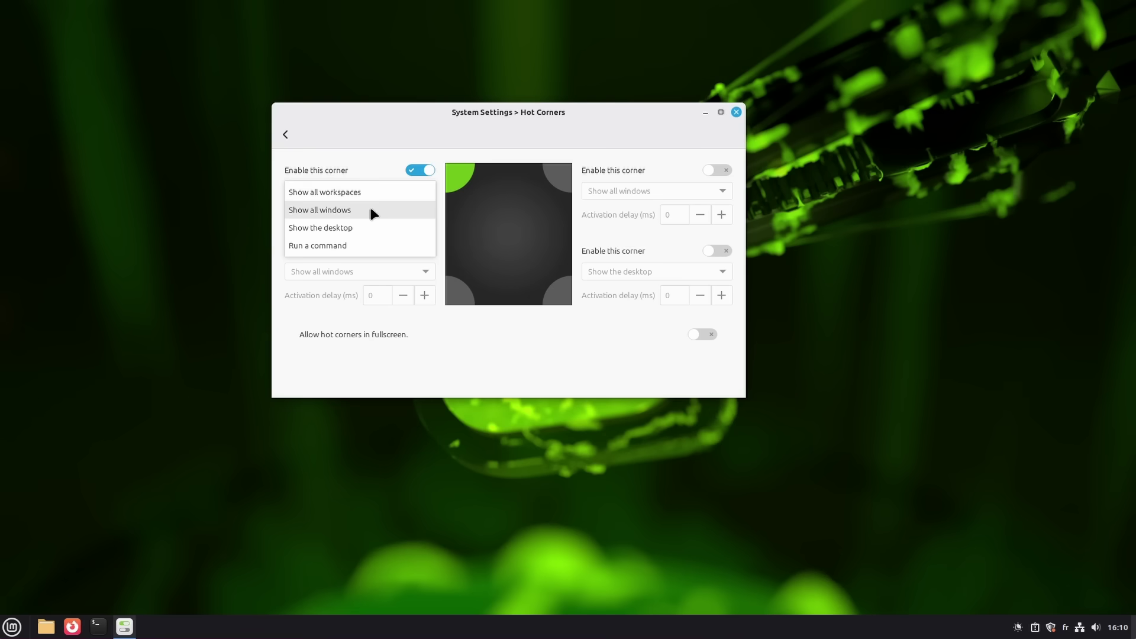
{"action": "left_click", "coordinate": [406, 135]}
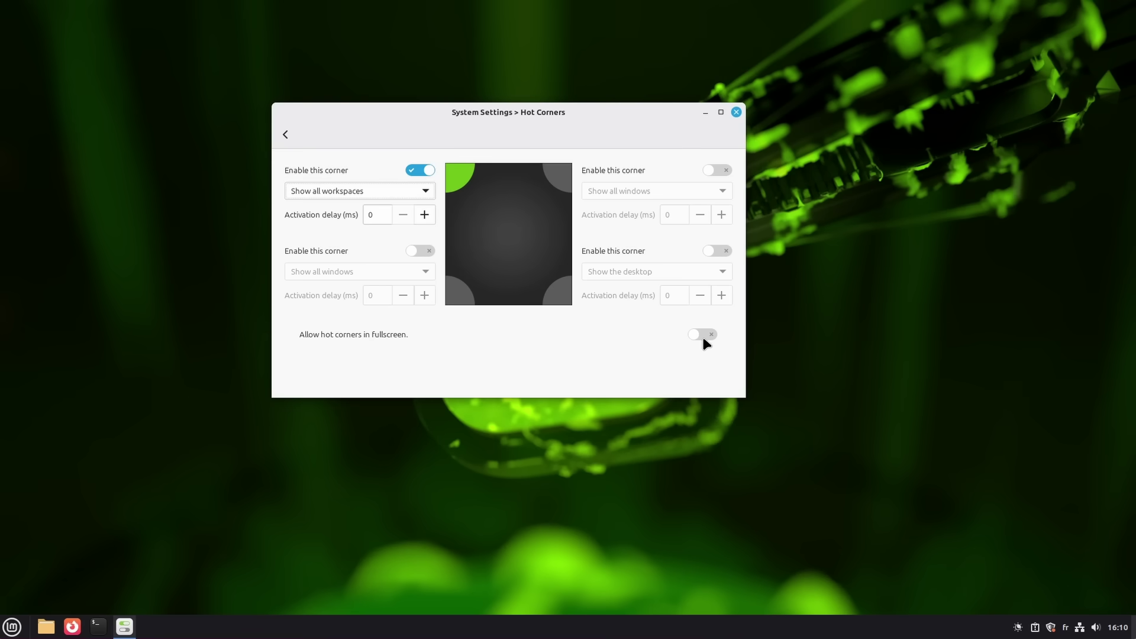
{"action": "left_click_drag", "start_coordinate": [524, 118], "coordinate": [543, 145]}
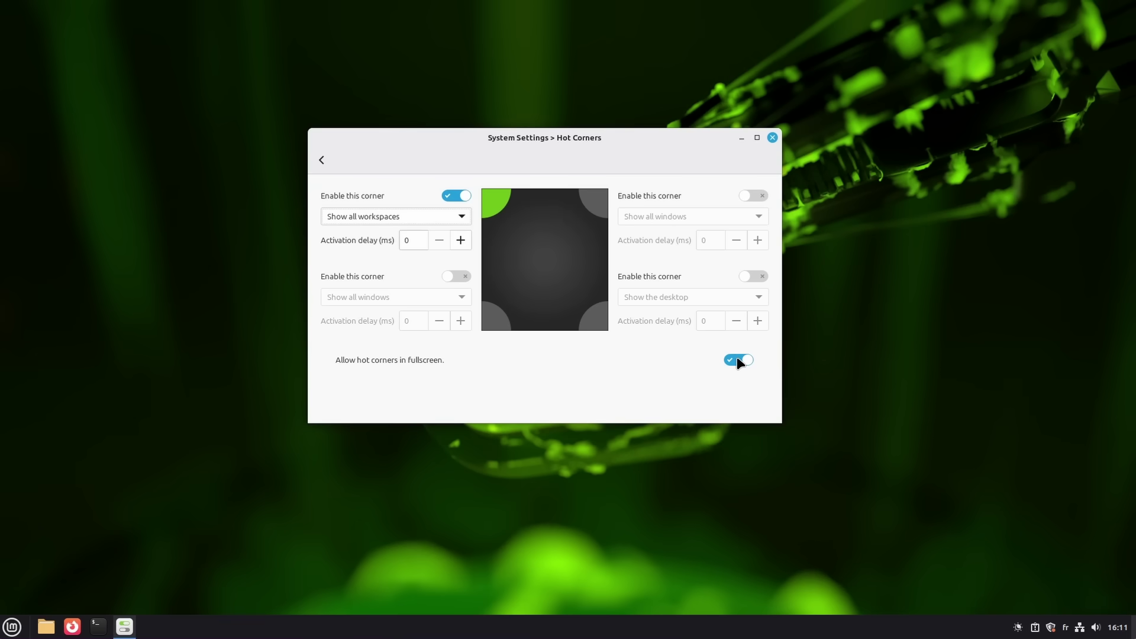
{"action": "mouse_move", "coordinate": [578, 152]}
{"action": "left_mouse_down"}
{"action": "mouse_move", "coordinate": [586, 178]}
{"action": "mouse_move", "coordinate": [591, 158]}
{"action": "left_mouse_up"}
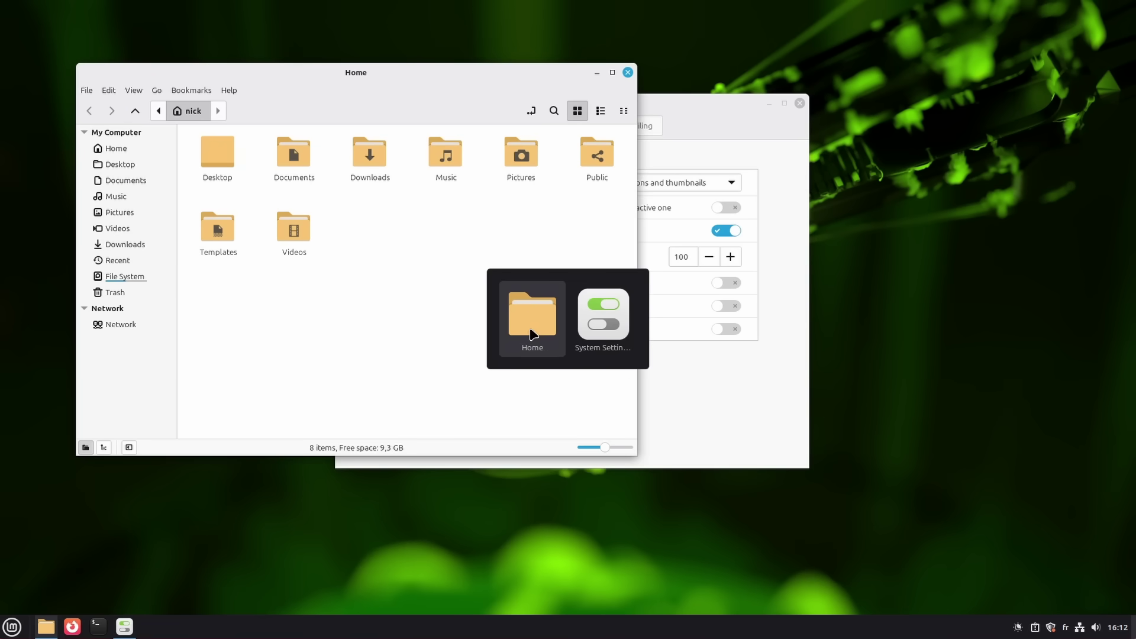
Bring the System Settings window forward, returning to it via Alt+Tab.
{"action": "left_click", "coordinate": [608, 350]}
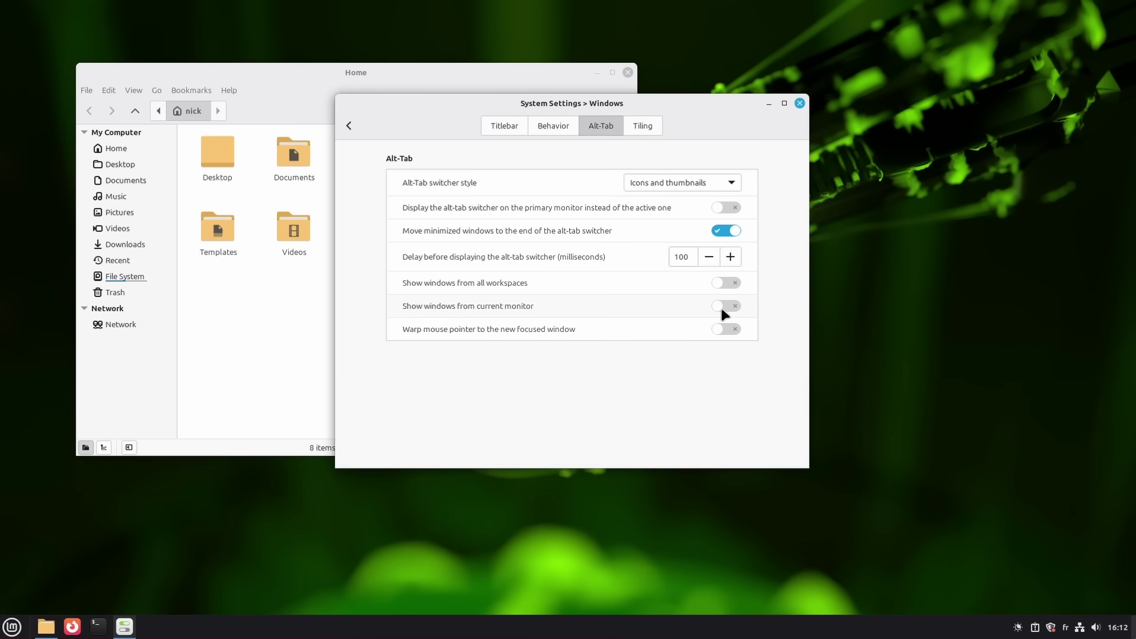
{"action": "left_click_drag", "start_coordinate": [676, 105], "coordinate": [788, 125]}
{"action": "key", "text": "alt+Tab"}
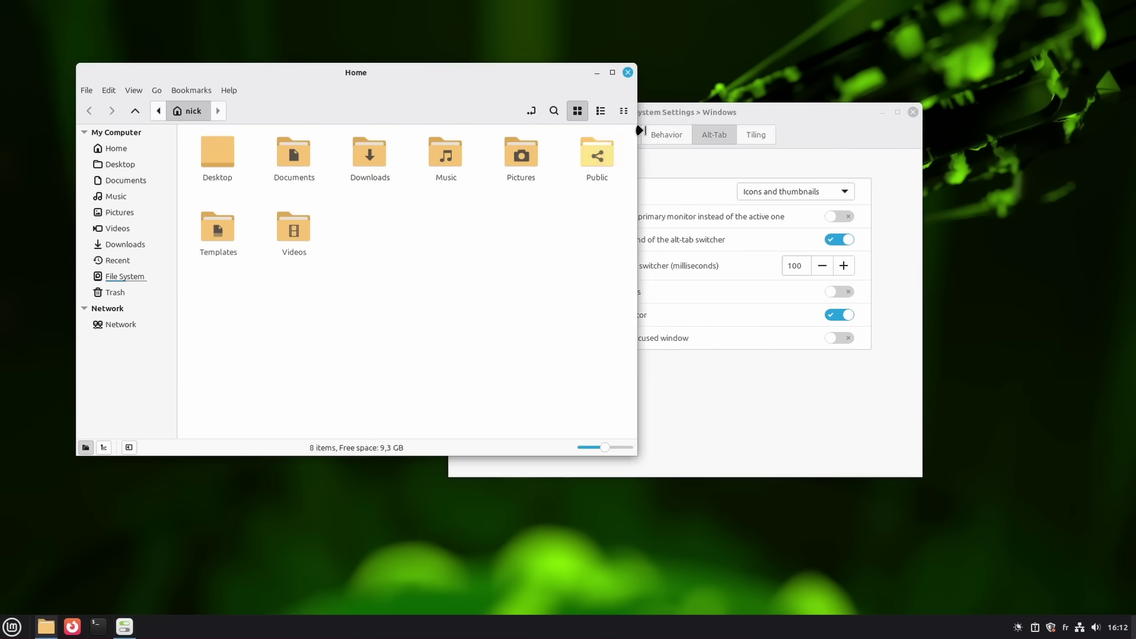
{"action": "key", "text": "alt+Tab"}
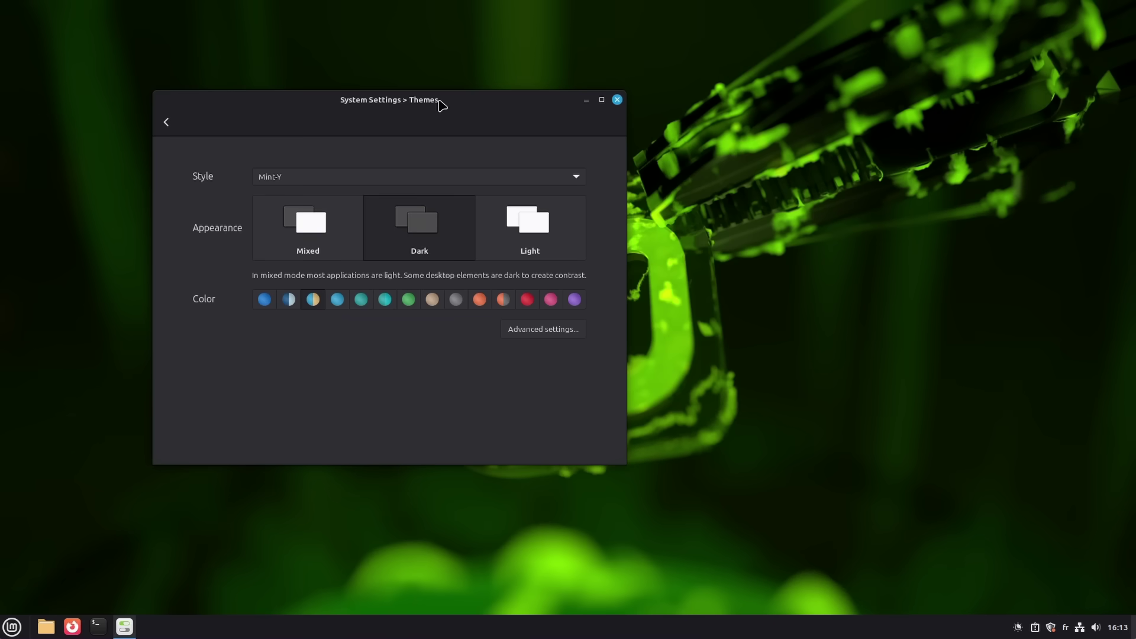
Keep the Mint-Y theme style and open the Advanced theme settings.
{"action": "left_click_drag", "start_coordinate": [441, 104], "coordinate": [454, 108]}
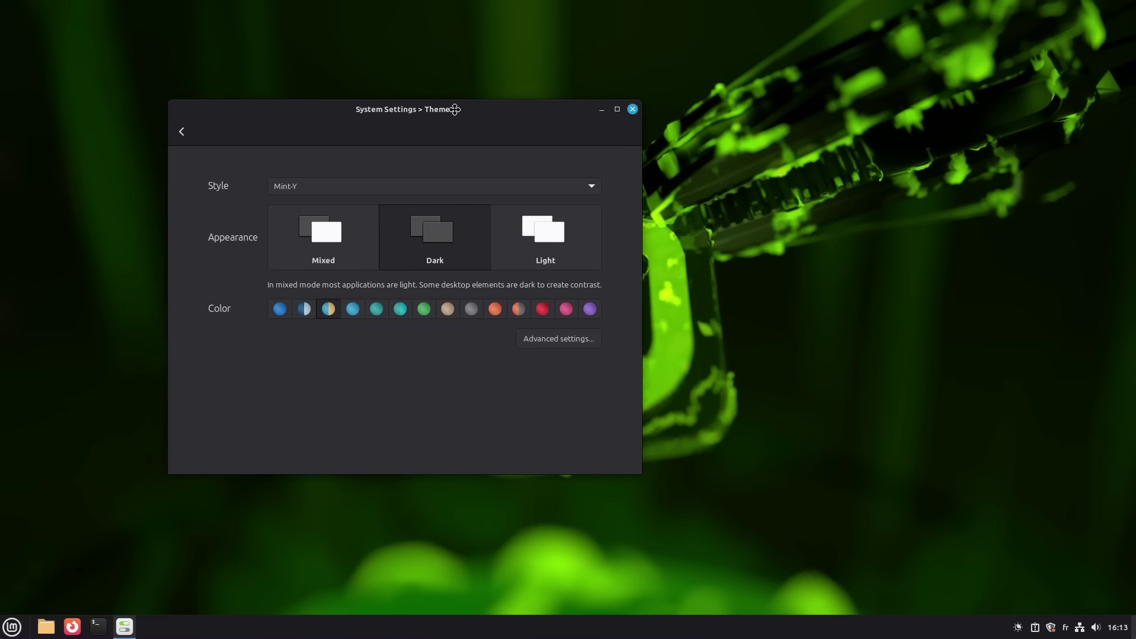
{"action": "left_click", "coordinate": [325, 189]}
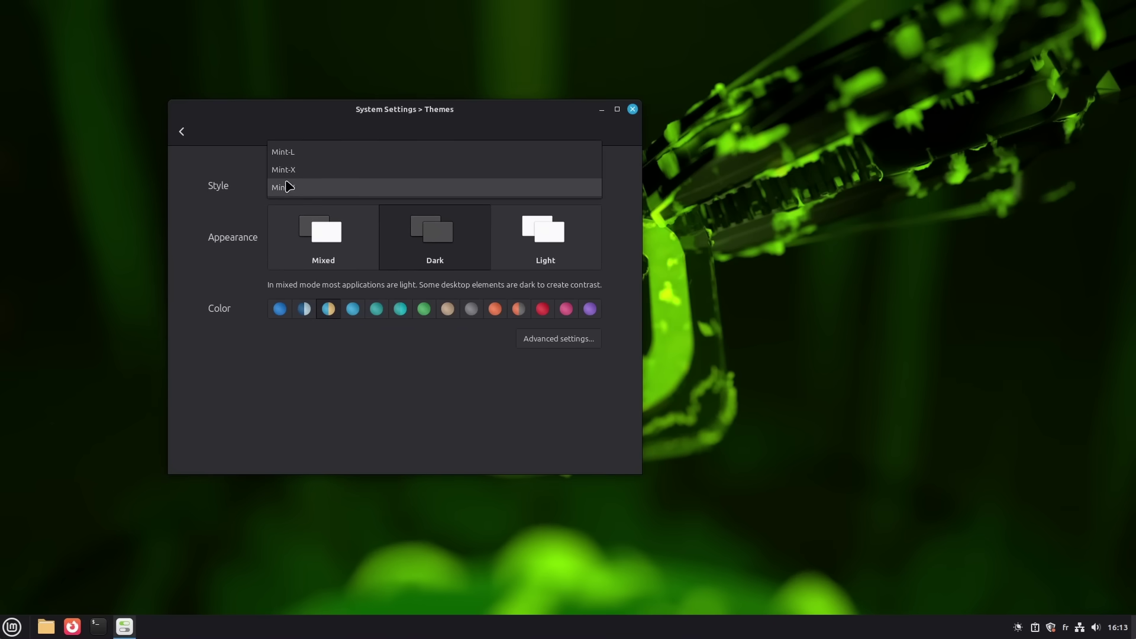
{"action": "left_click", "coordinate": [342, 352]}
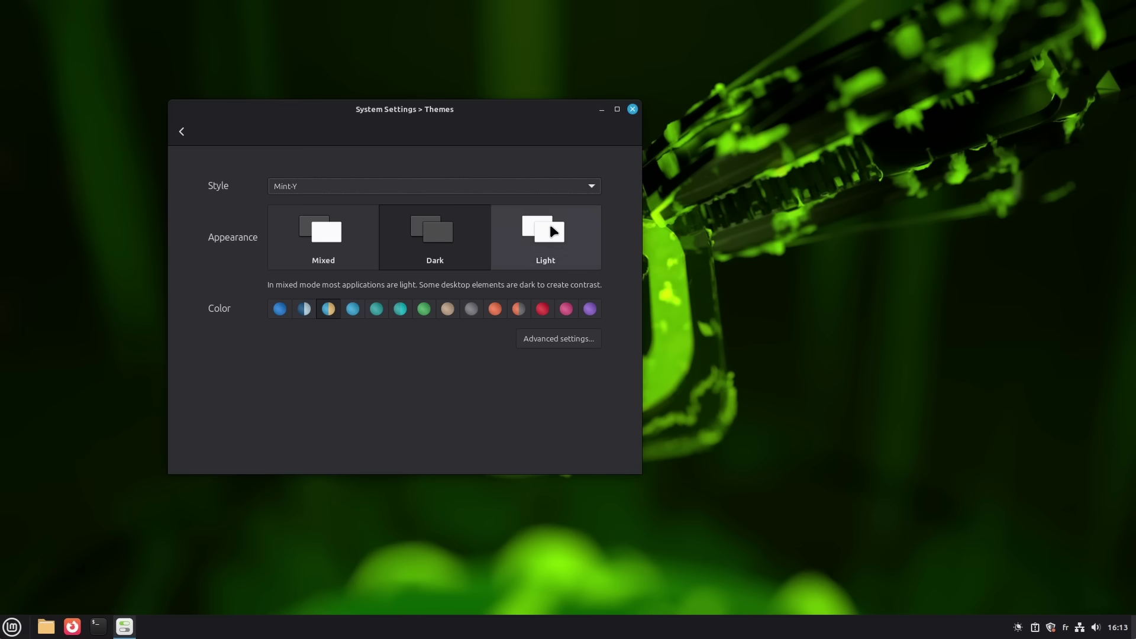
{"action": "left_click", "coordinate": [558, 339]}
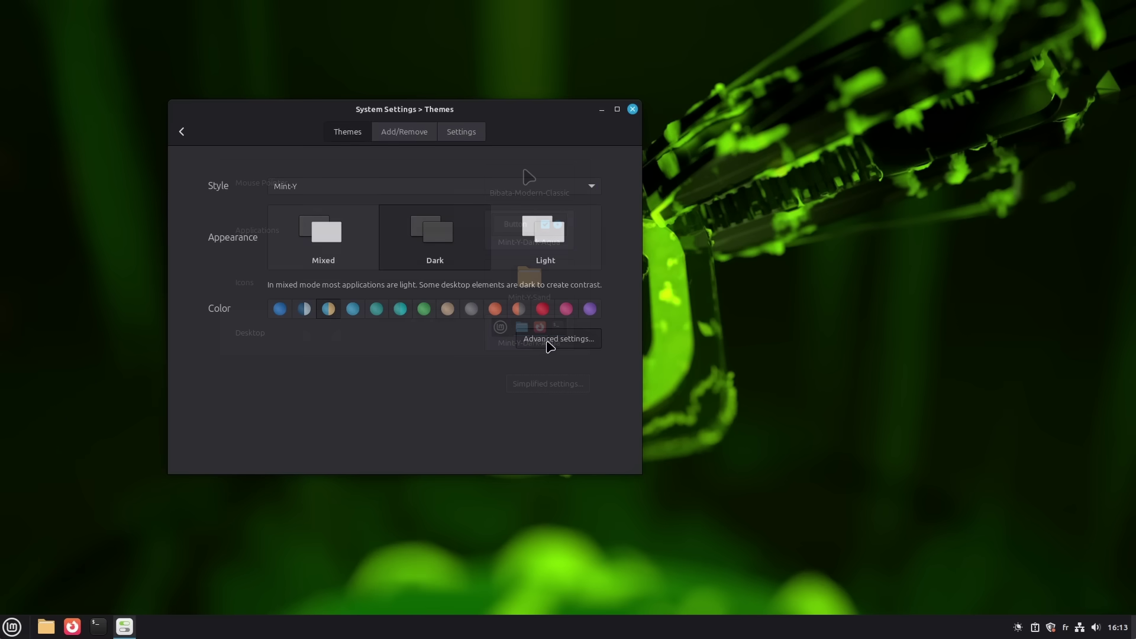
{"action": "left_click", "coordinate": [525, 235]}
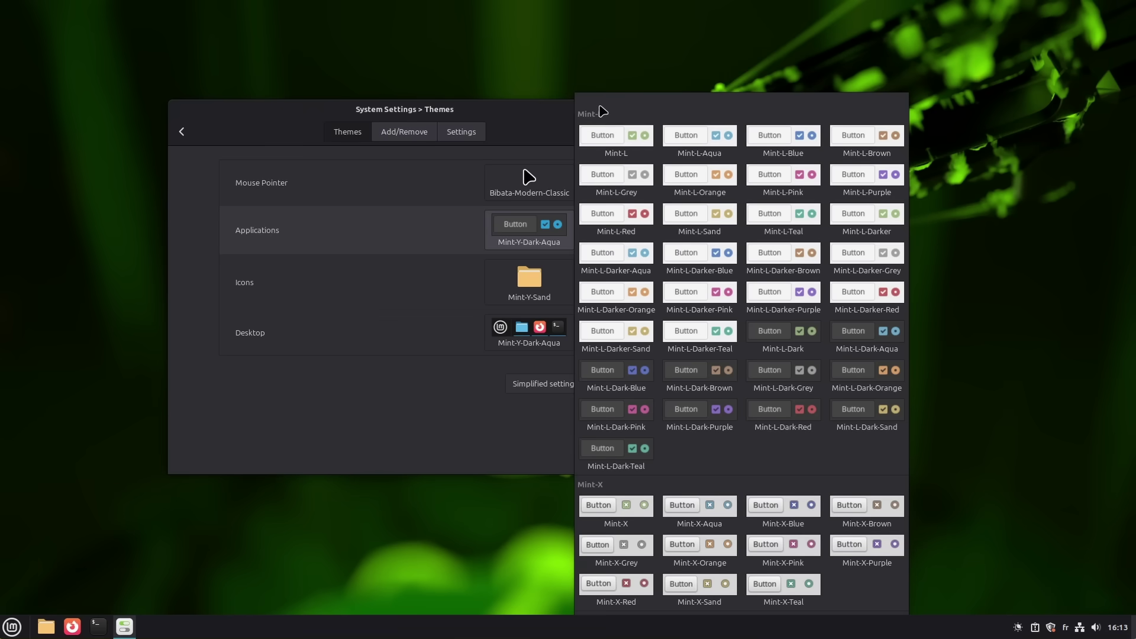
{"action": "scroll", "coordinate": [673, 359], "scroll_direction": "down", "scroll_amount": 2}
{"action": "scroll", "coordinate": [612, 432], "scroll_direction": "down", "scroll_amount": 1}
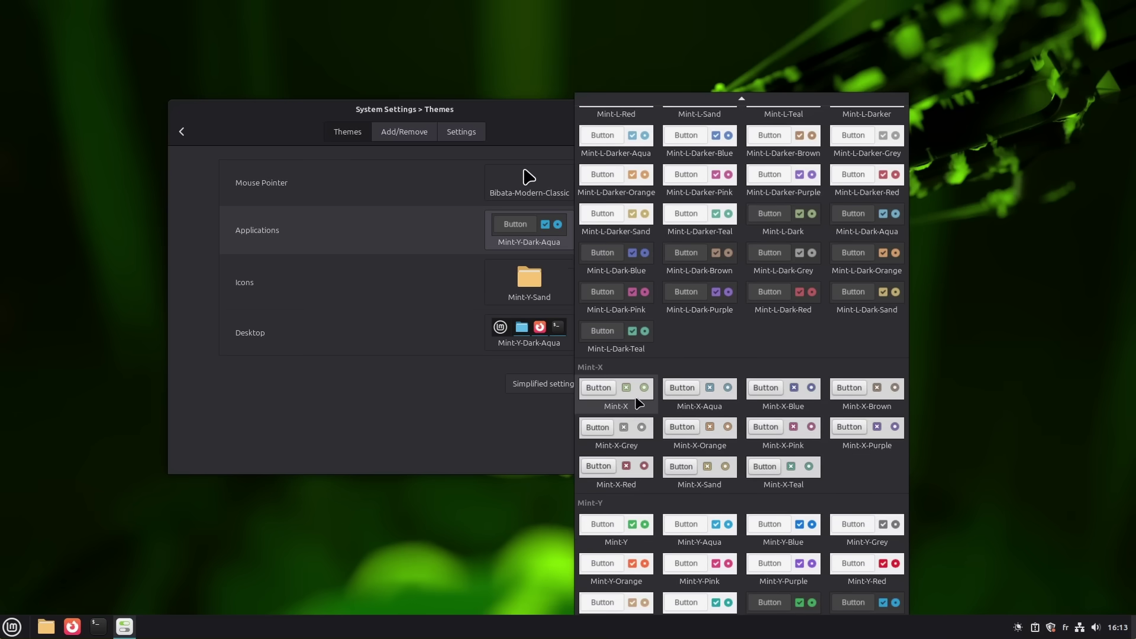
{"action": "scroll", "coordinate": [721, 261], "scroll_direction": "up", "scroll_amount": 2}
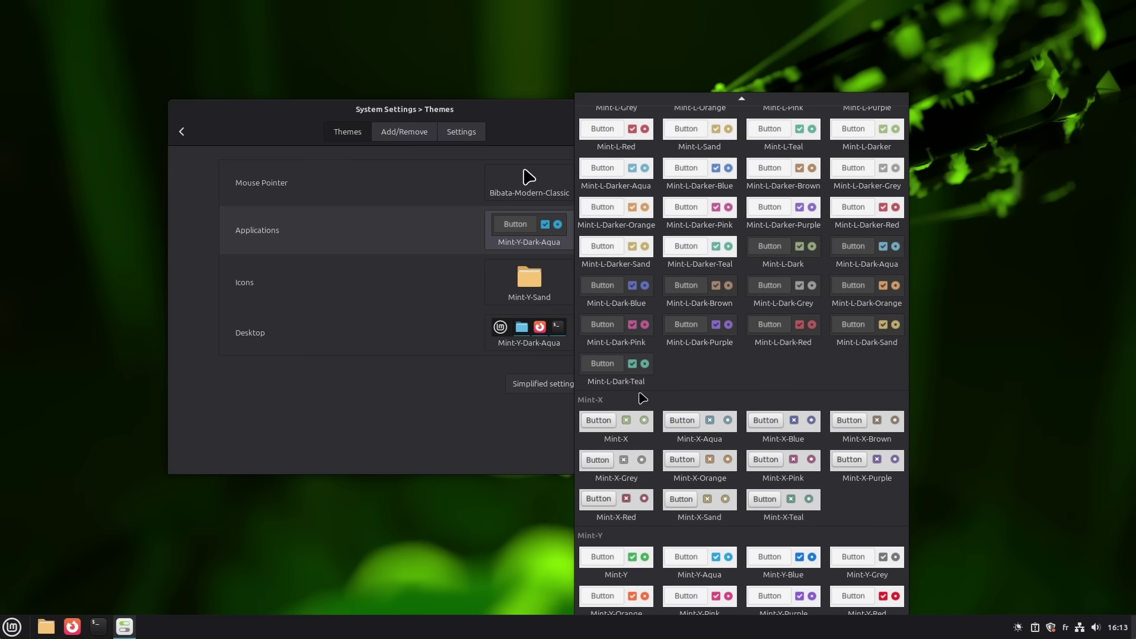
{"action": "scroll", "coordinate": [704, 356], "scroll_direction": "up", "scroll_amount": 3}
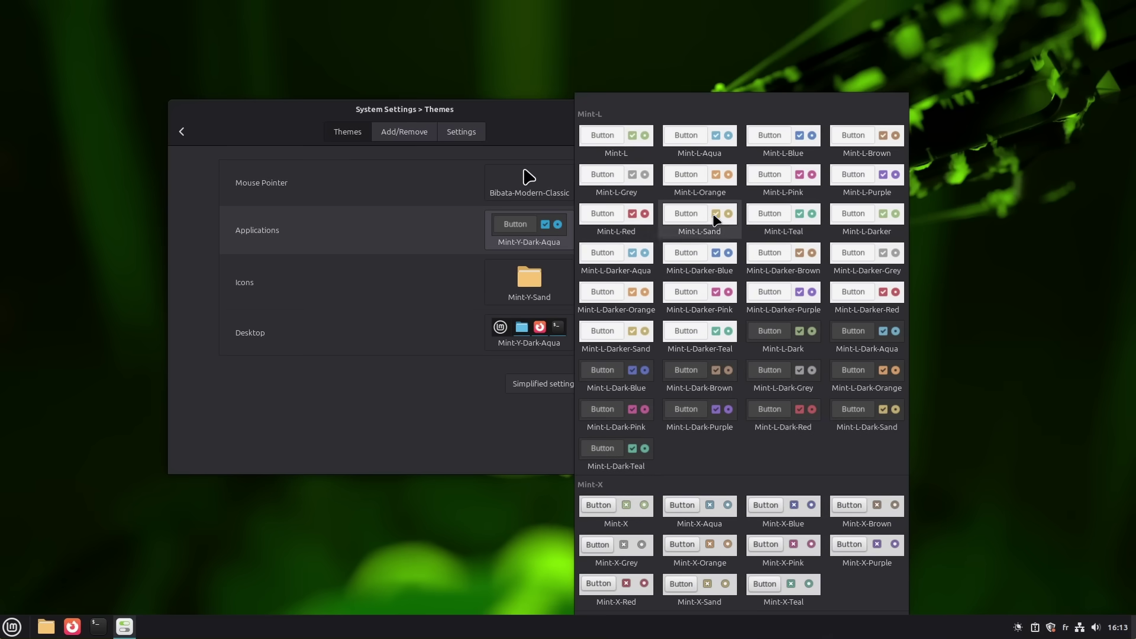
{"action": "scroll", "coordinate": [715, 219], "scroll_direction": "down", "scroll_amount": 4}
{"action": "scroll", "coordinate": [671, 438], "scroll_direction": "up", "scroll_amount": 4}
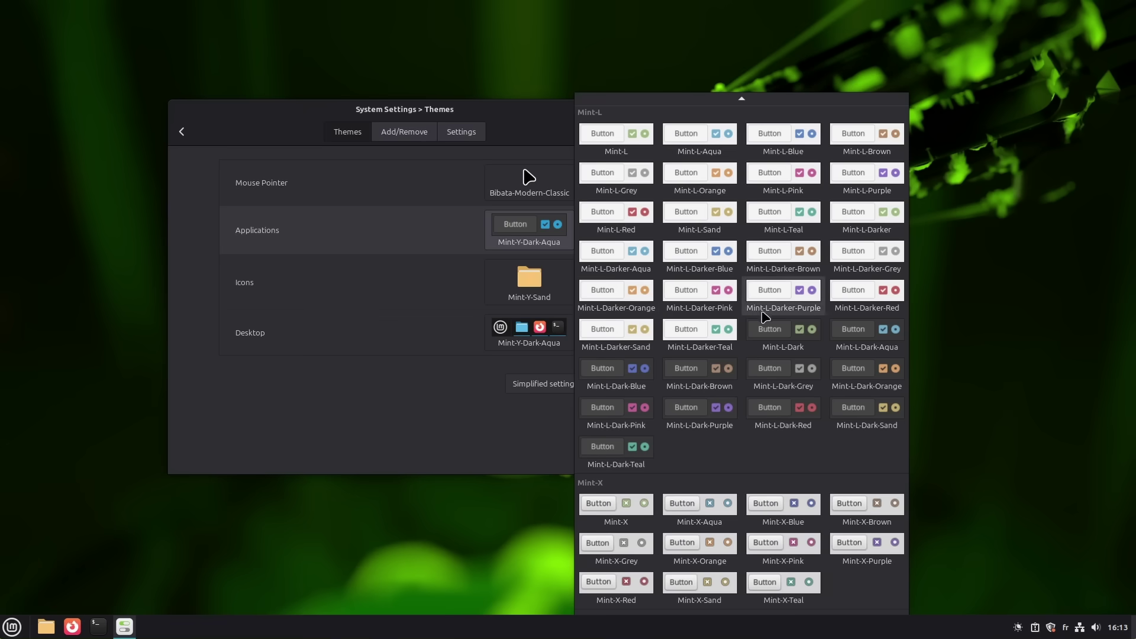
{"action": "scroll", "coordinate": [681, 325], "scroll_direction": "down", "scroll_amount": 4}
{"action": "scroll", "coordinate": [748, 340], "scroll_direction": "up", "scroll_amount": 4}
{"action": "scroll", "coordinate": [748, 344], "scroll_direction": "down", "scroll_amount": 3}
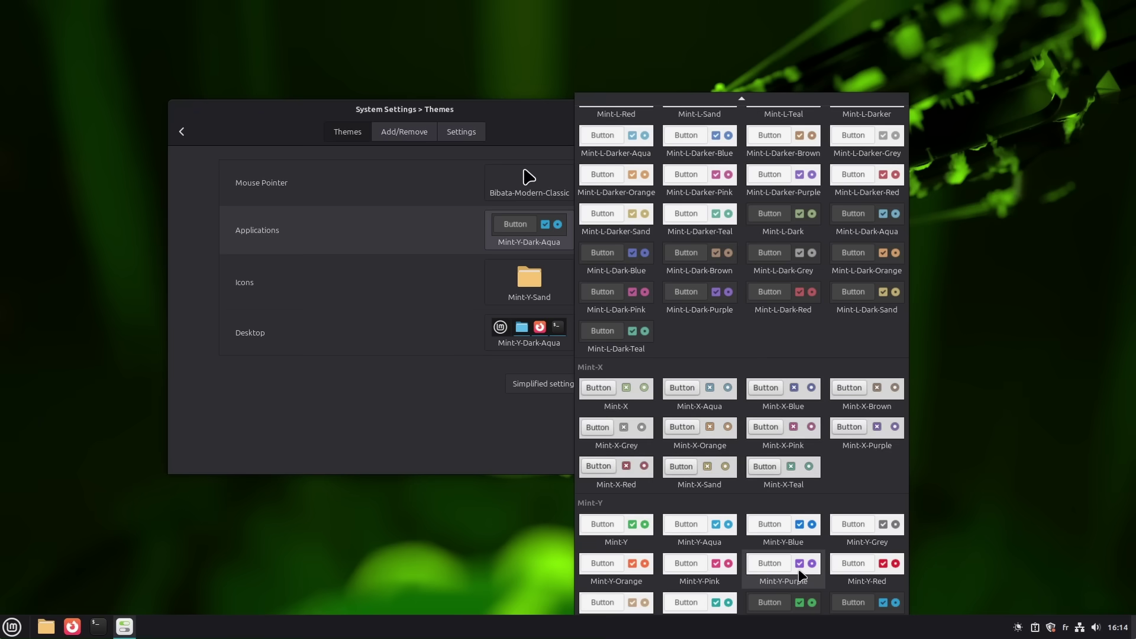
{"action": "scroll", "coordinate": [796, 530], "scroll_direction": "up", "scroll_amount": 3}
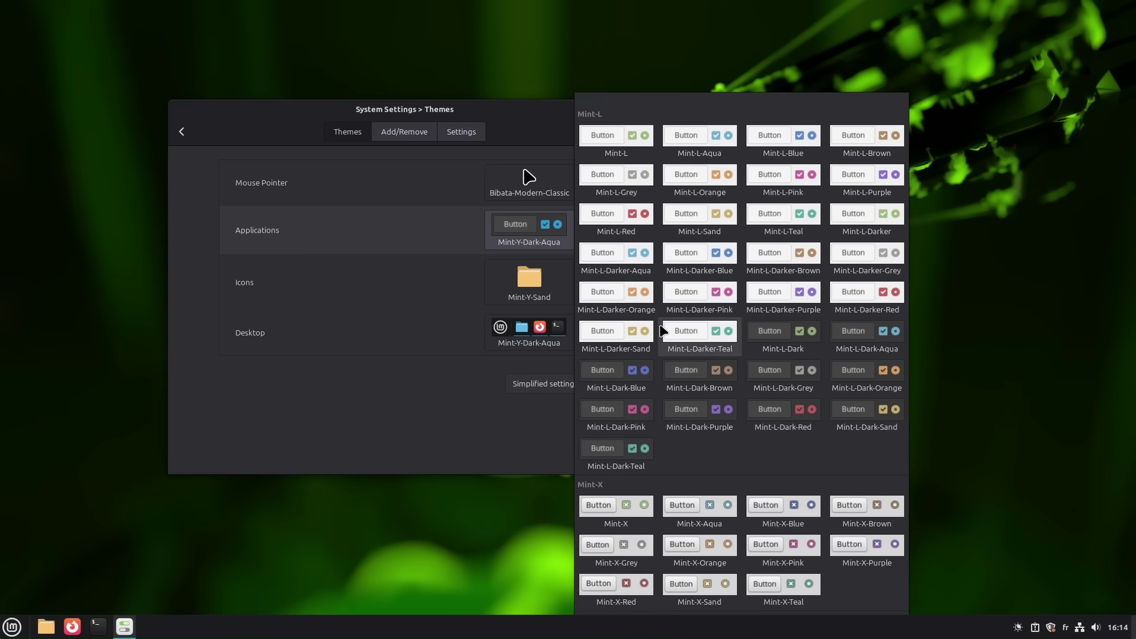
{"action": "left_click", "coordinate": [592, 135]}
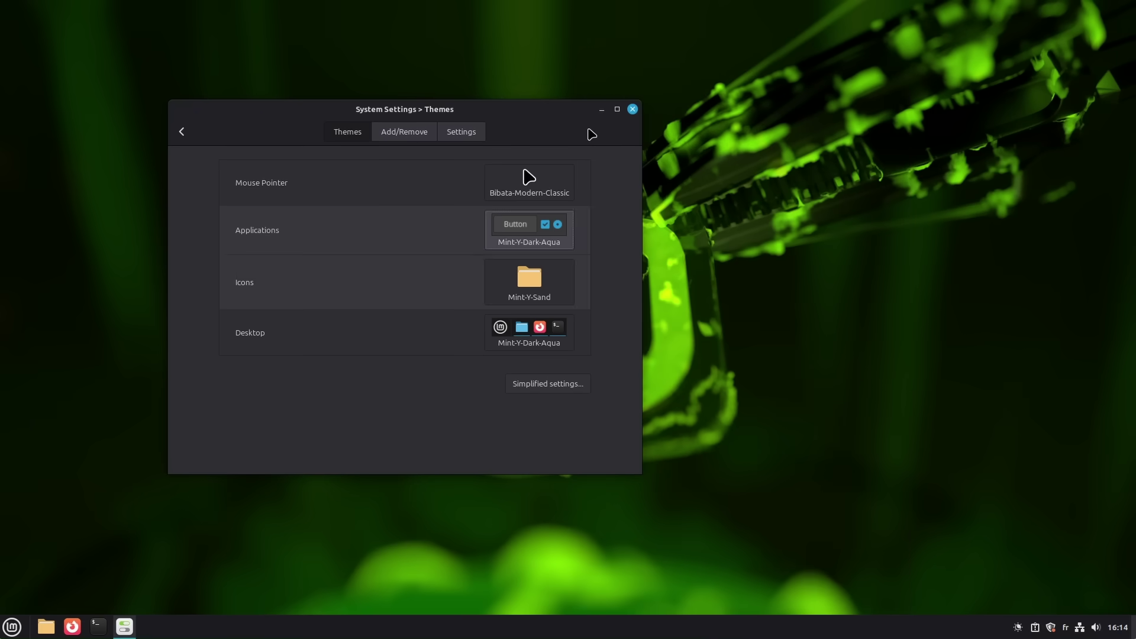
{"action": "left_click_drag", "start_coordinate": [592, 134], "coordinate": [490, 65]}
{"action": "left_click", "coordinate": [467, 157]}
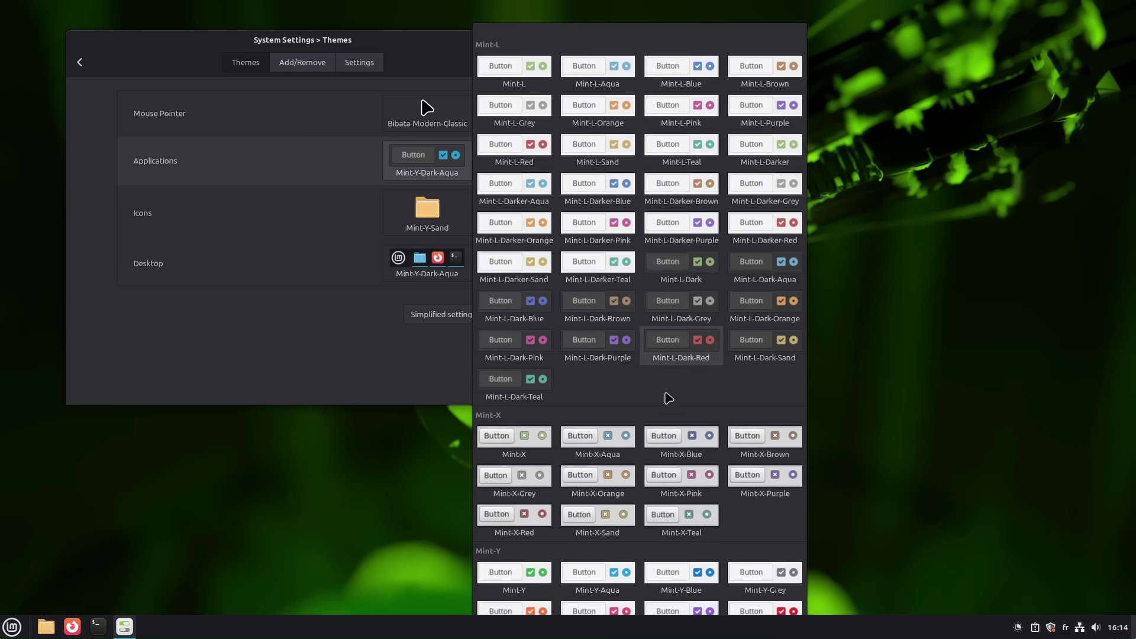
{"action": "scroll", "coordinate": [668, 397], "scroll_direction": "down", "scroll_amount": 3}
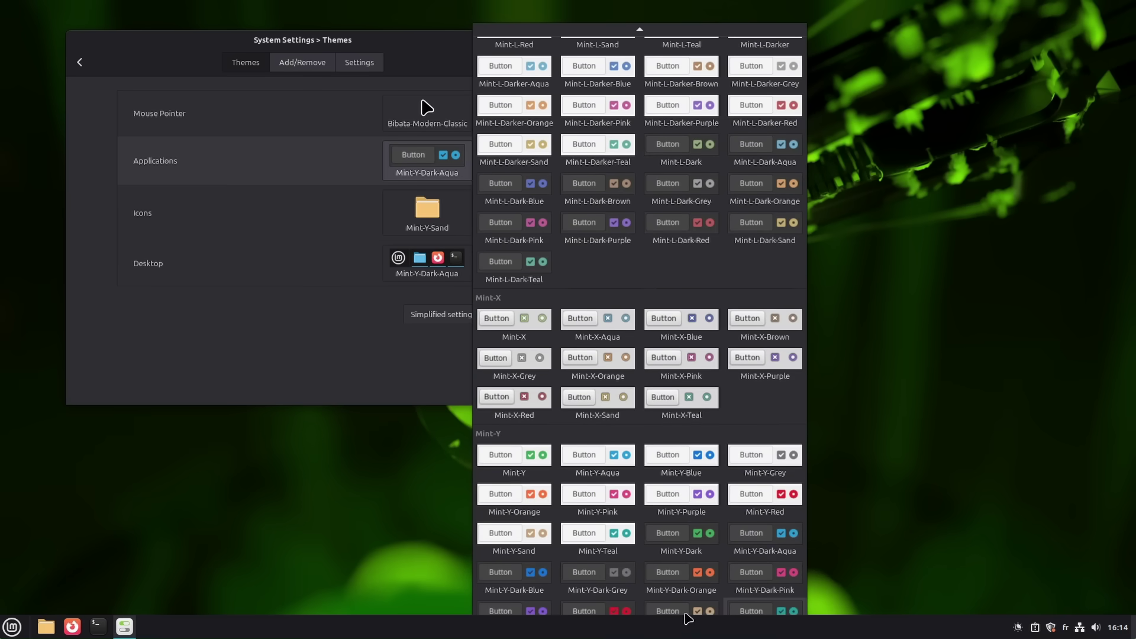
{"action": "scroll", "coordinate": [671, 542], "scroll_direction": "up", "scroll_amount": 5}
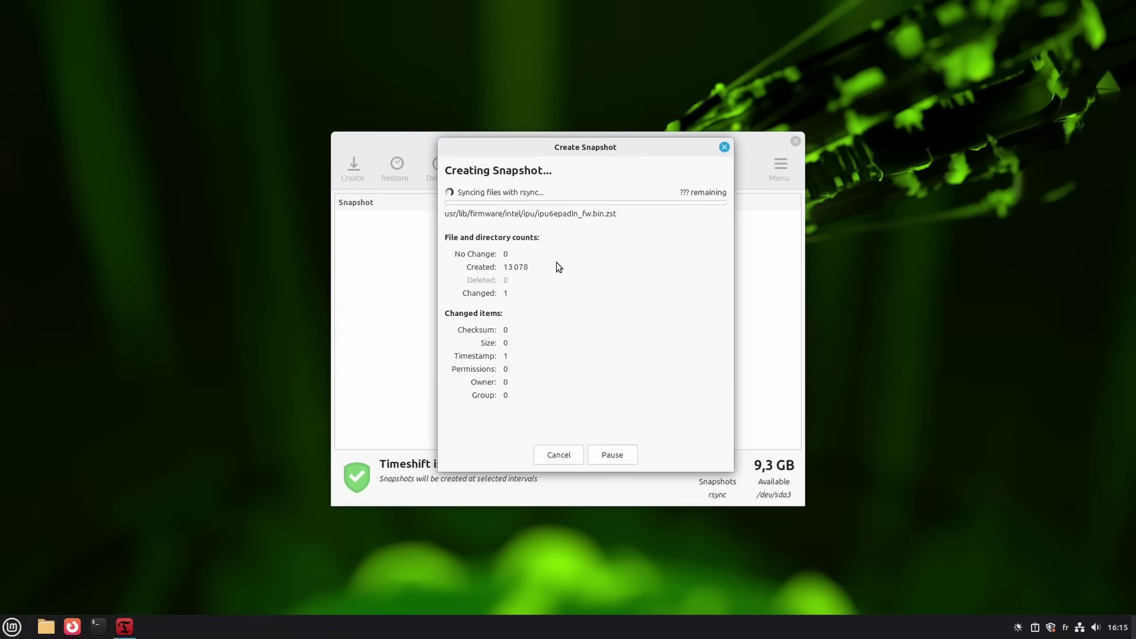
Pause the Timeshift snapshot currently being created.
{"action": "left_click_drag", "start_coordinate": [573, 79], "coordinate": [710, 114]}
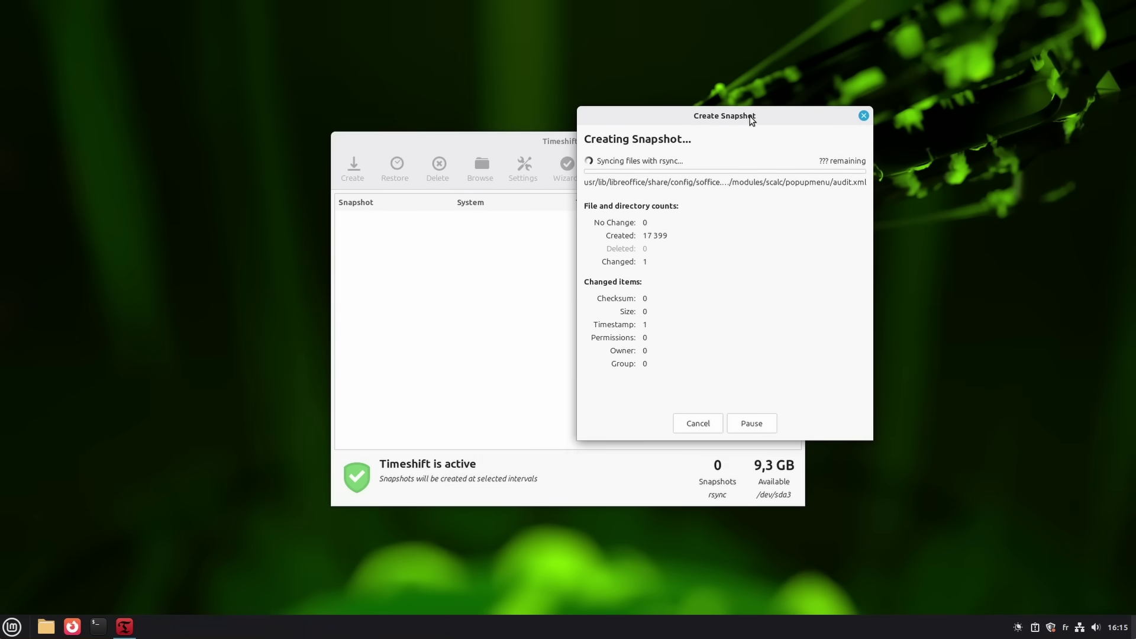
{"action": "left_click_drag", "start_coordinate": [751, 120], "coordinate": [674, 142]}
{"action": "left_click", "coordinate": [678, 451]}
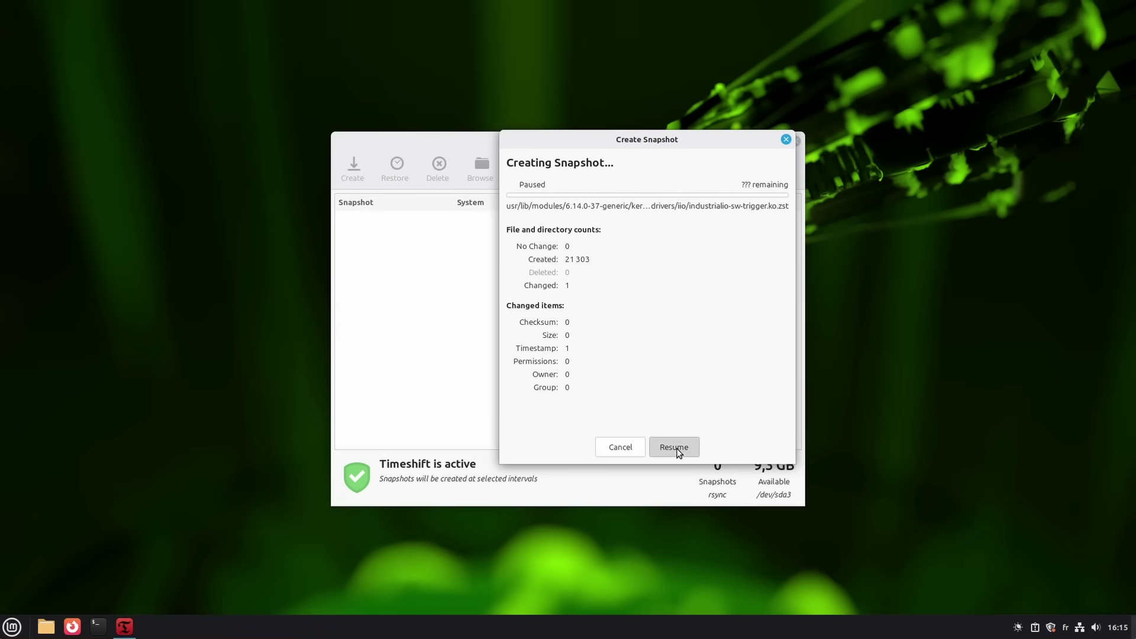
{"action": "mouse_move", "coordinate": [646, 147]}
{"action": "left_mouse_down"}
{"action": "mouse_move", "coordinate": [691, 126]}
{"action": "mouse_move", "coordinate": [631, 132]}
{"action": "left_mouse_up"}
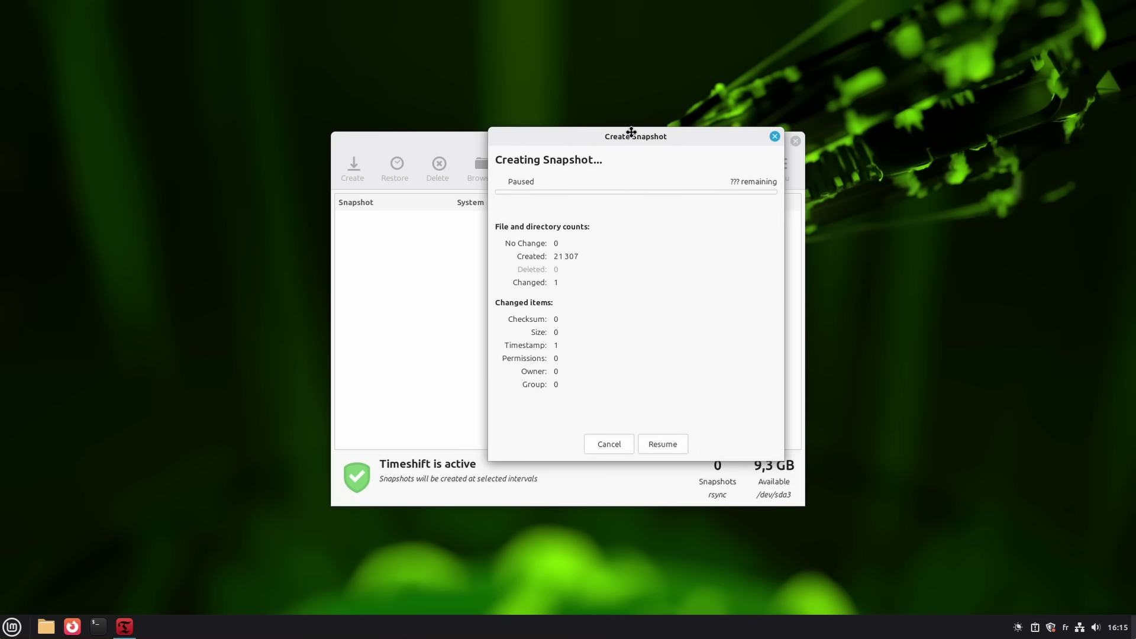
Open and close the Home folder in Files, then move the snapshot window left.
{"action": "left_click", "coordinate": [51, 625]}
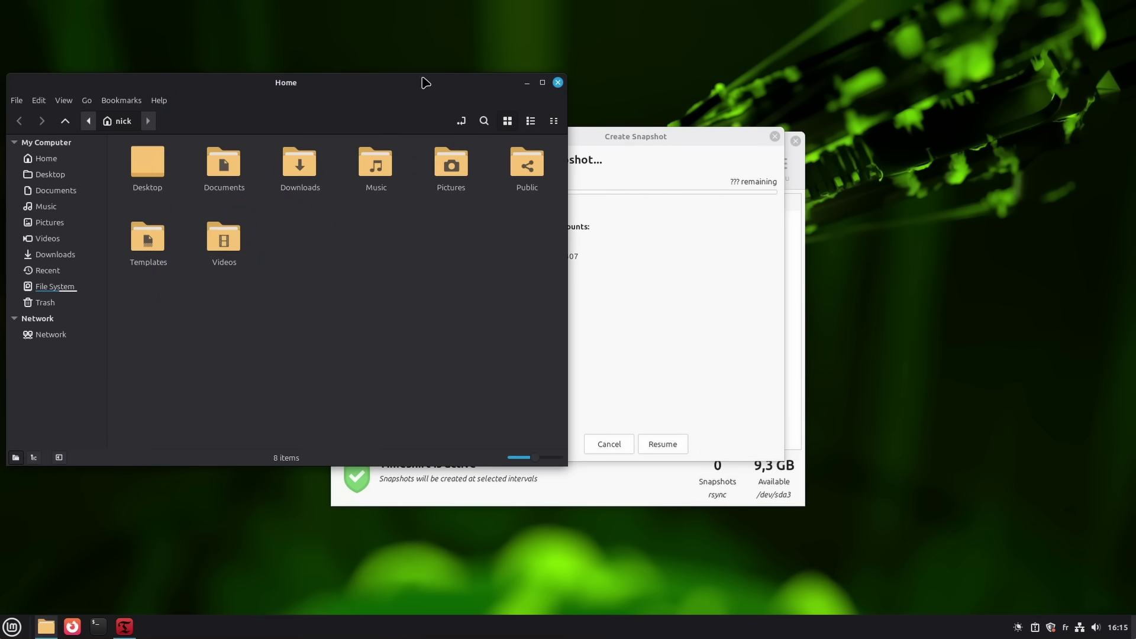
{"action": "left_click_drag", "start_coordinate": [426, 84], "coordinate": [483, 118]}
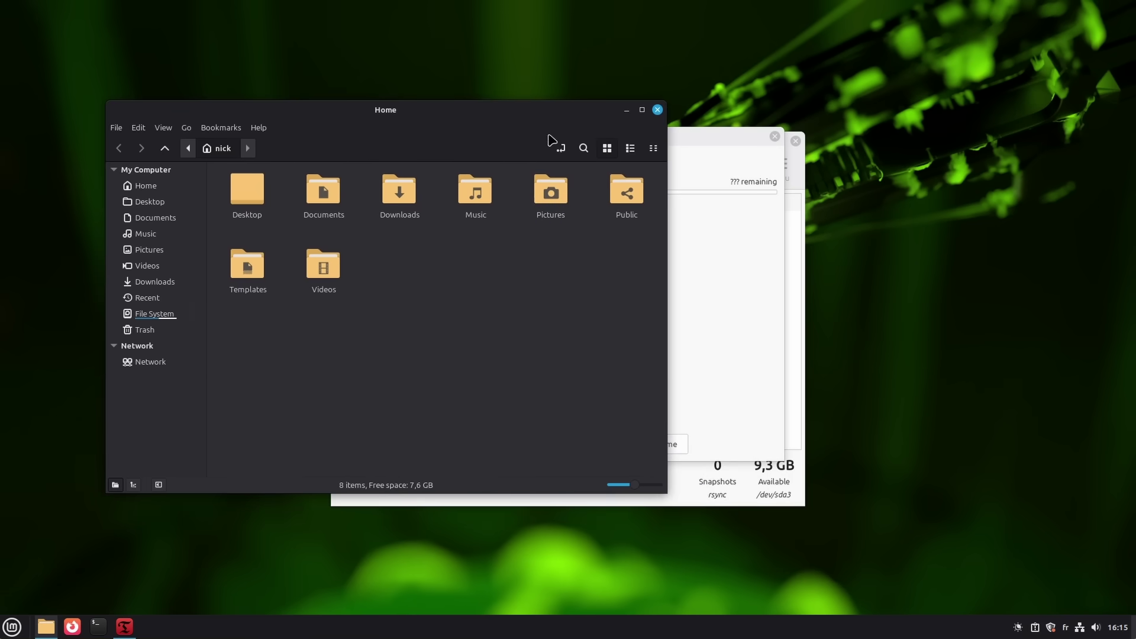
{"action": "left_click", "coordinate": [657, 110]}
{"action": "left_click_drag", "start_coordinate": [653, 143], "coordinate": [736, 165]}
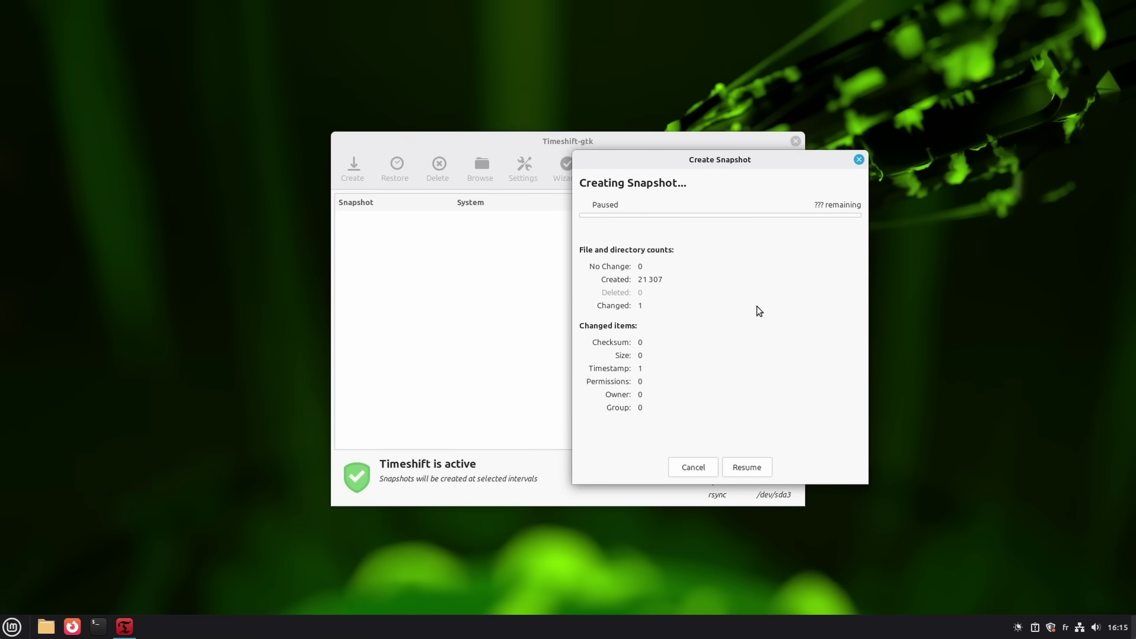
{"action": "left_click_drag", "start_coordinate": [700, 159], "coordinate": [515, 155]}
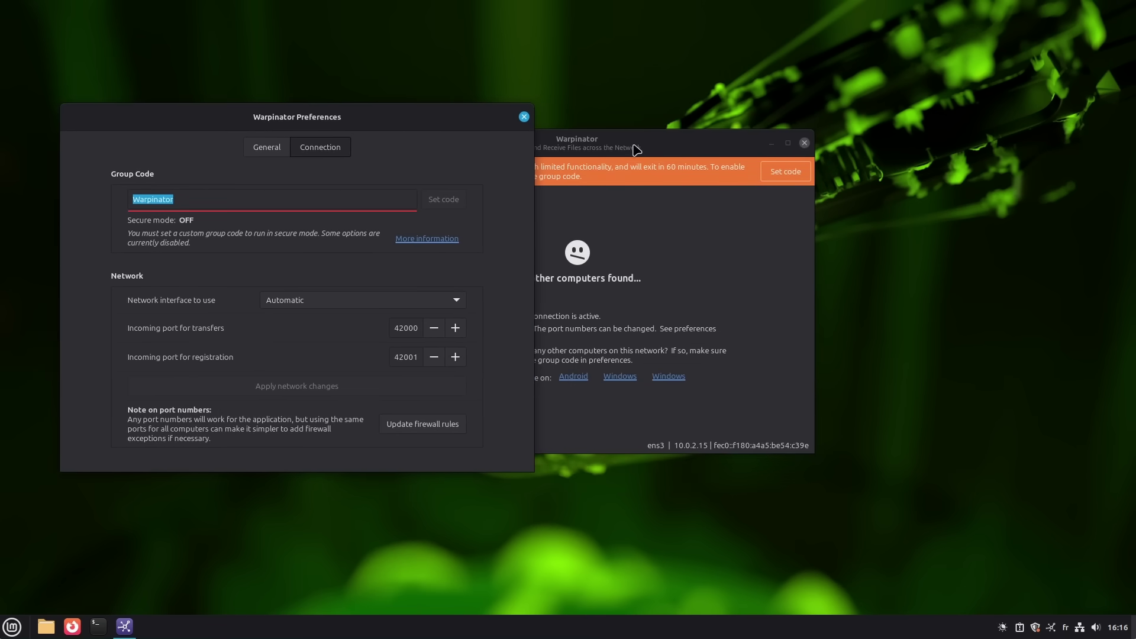
Show the General tab of Warpinator Preferences.
{"action": "left_click_drag", "start_coordinate": [401, 128], "coordinate": [425, 128]}
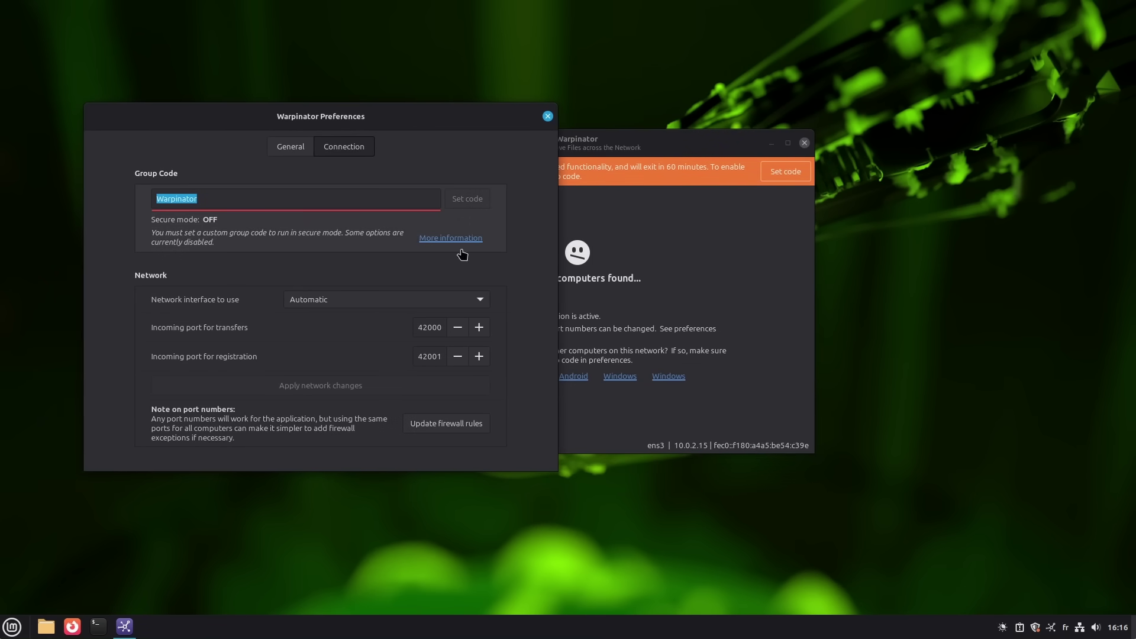
{"action": "left_click", "coordinate": [291, 153]}
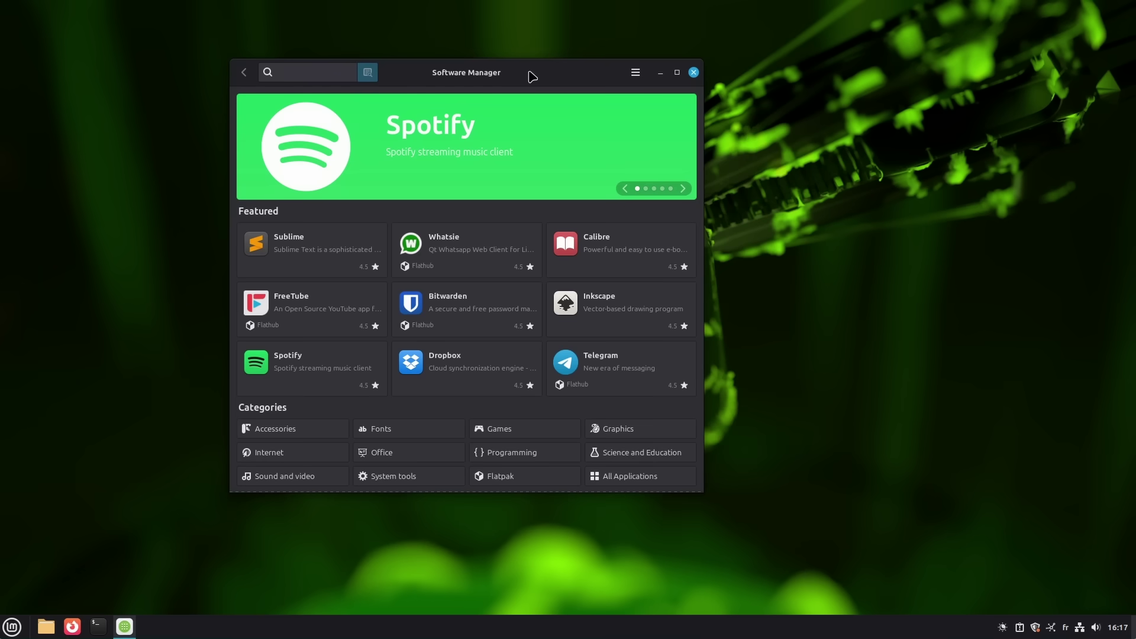
Reposition the Software Manager window to view its home page.
{"action": "left_click_drag", "start_coordinate": [579, 78], "coordinate": [718, 90]}
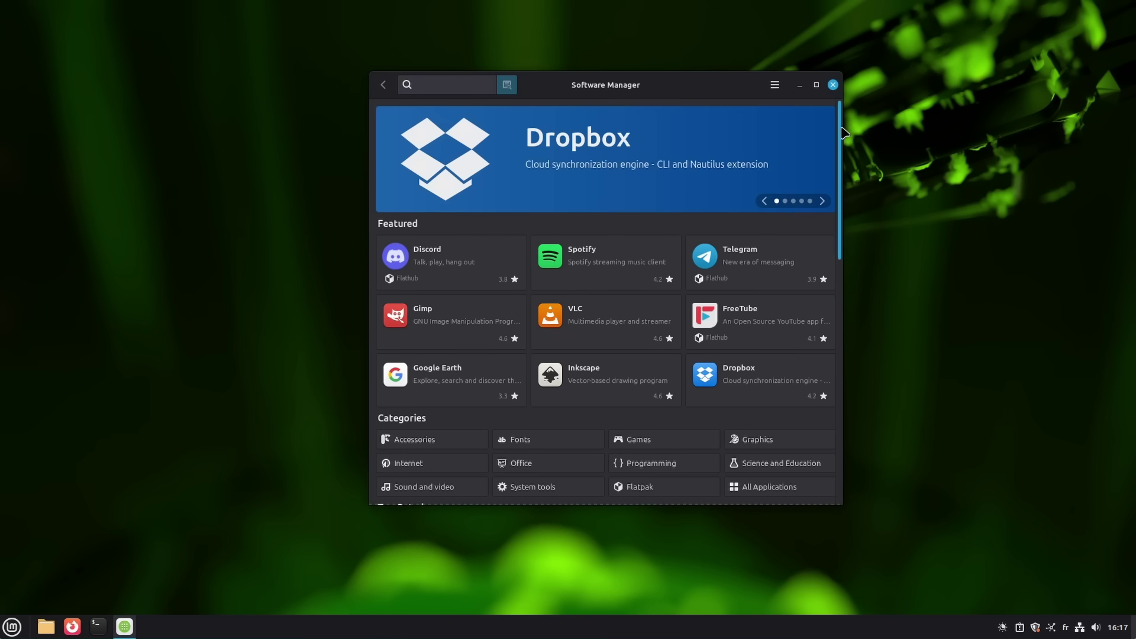
{"action": "mouse_move", "coordinate": [844, 131]}
{"action": "left_mouse_down"}
{"action": "mouse_move", "coordinate": [852, 357]}
{"action": "mouse_move", "coordinate": [834, 114]}
{"action": "left_mouse_up"}
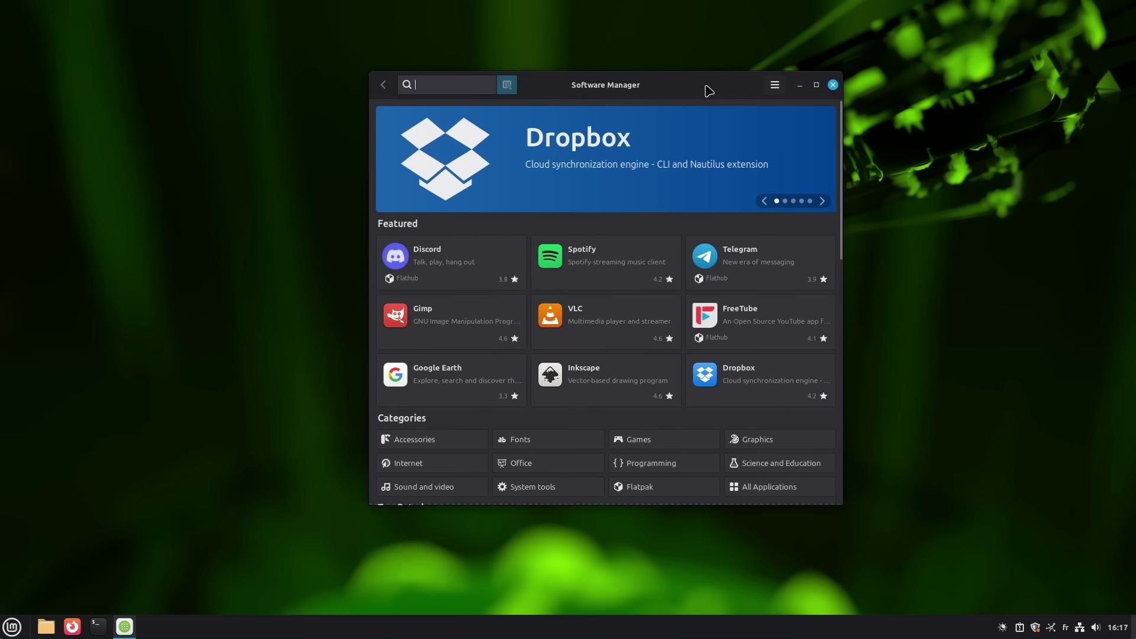
{"action": "left_click_drag", "start_coordinate": [709, 90], "coordinate": [681, 100]}
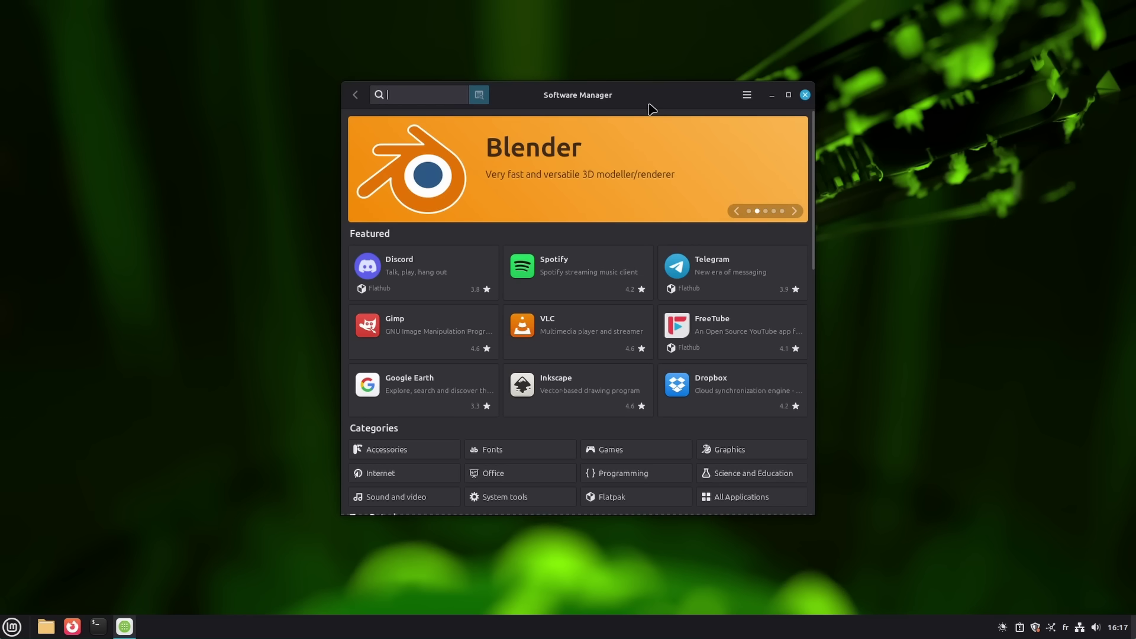
{"action": "left_click_drag", "start_coordinate": [645, 110], "coordinate": [577, 90]}
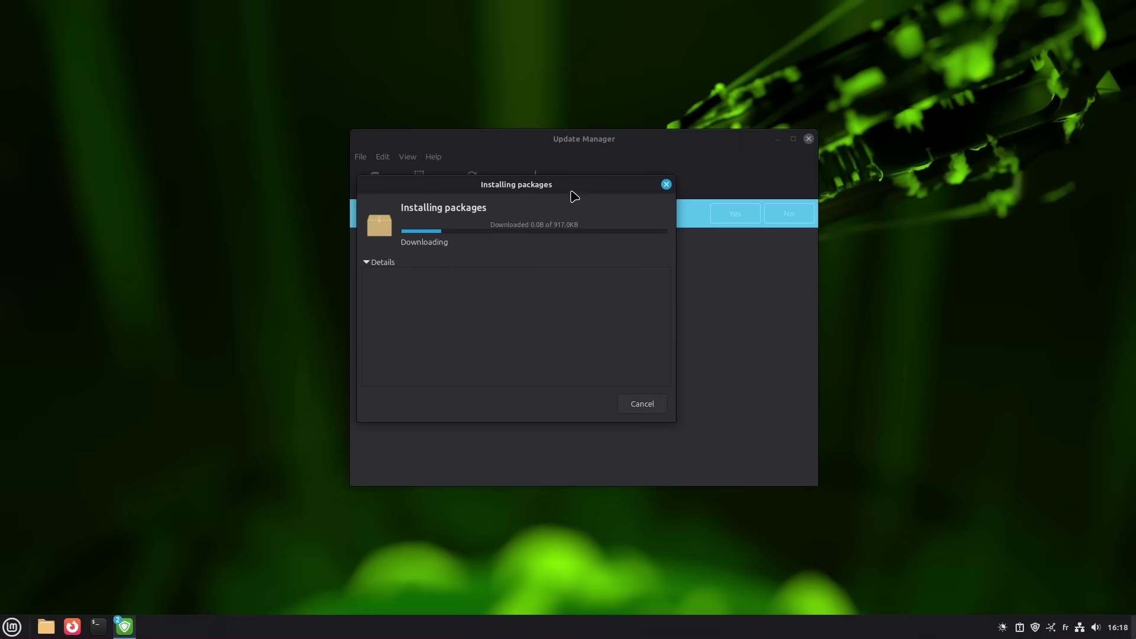
Collapse the Installing packages details and centre the dialog over Update Manager.
{"action": "left_click_drag", "start_coordinate": [572, 191], "coordinate": [487, 185]}
{"action": "left_click", "coordinate": [298, 257]}
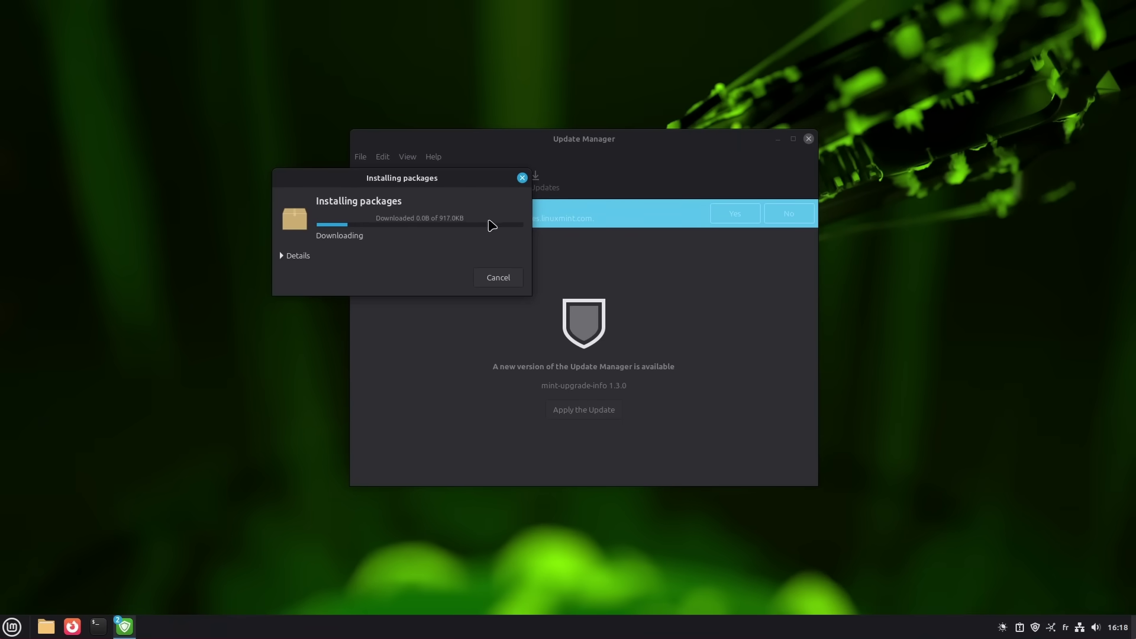
{"action": "left_click_drag", "start_coordinate": [460, 185], "coordinate": [482, 205]}
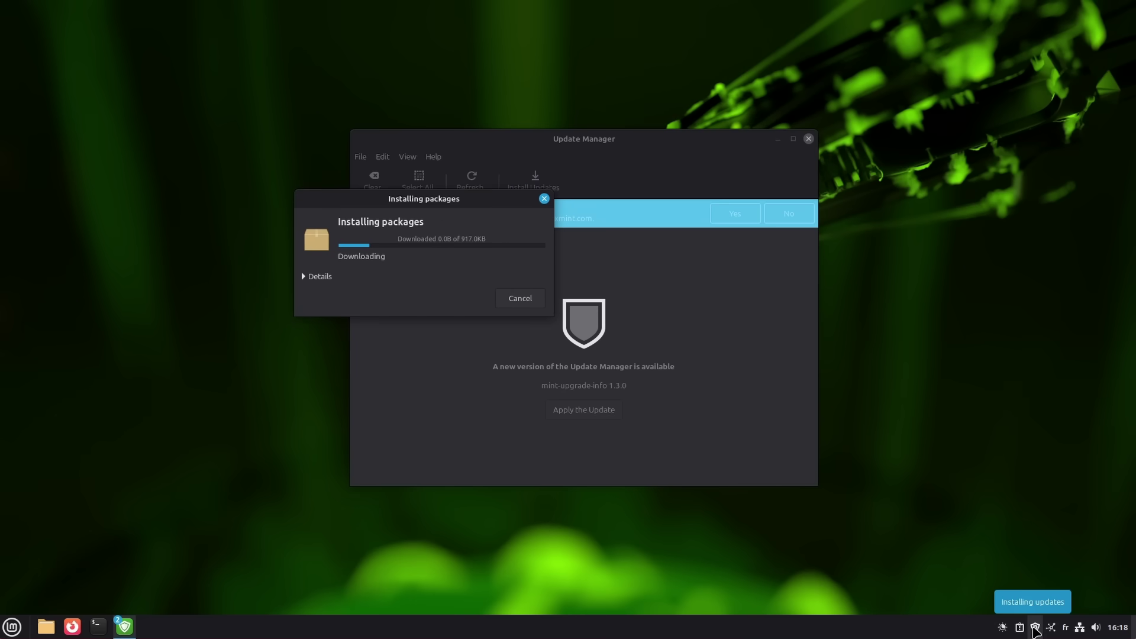
{"action": "left_click_drag", "start_coordinate": [450, 202], "coordinate": [552, 238]}
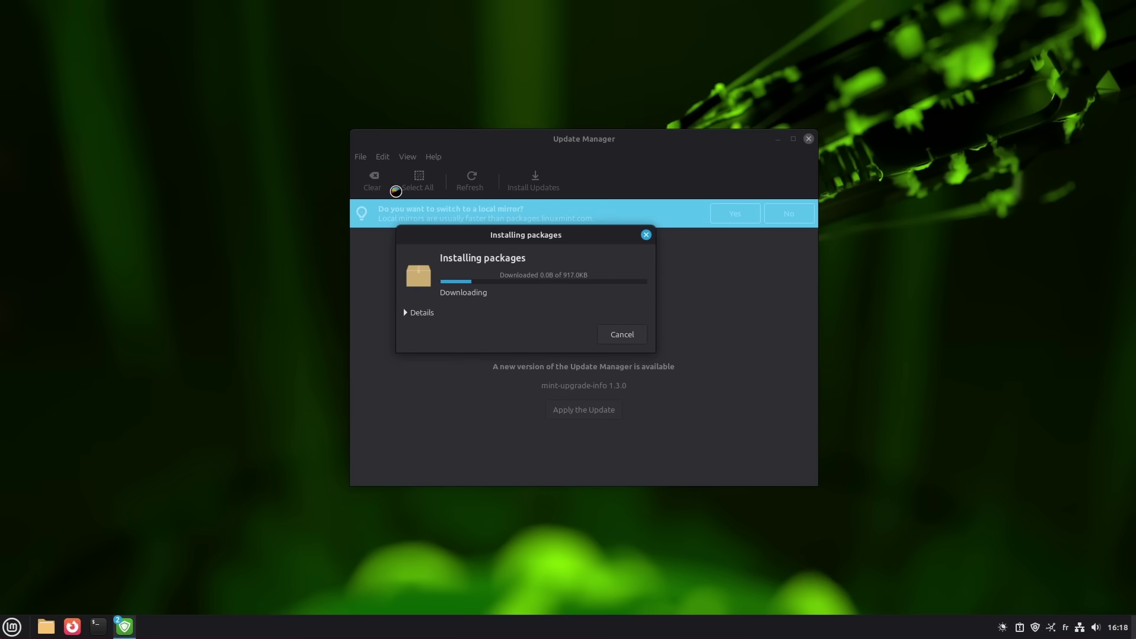